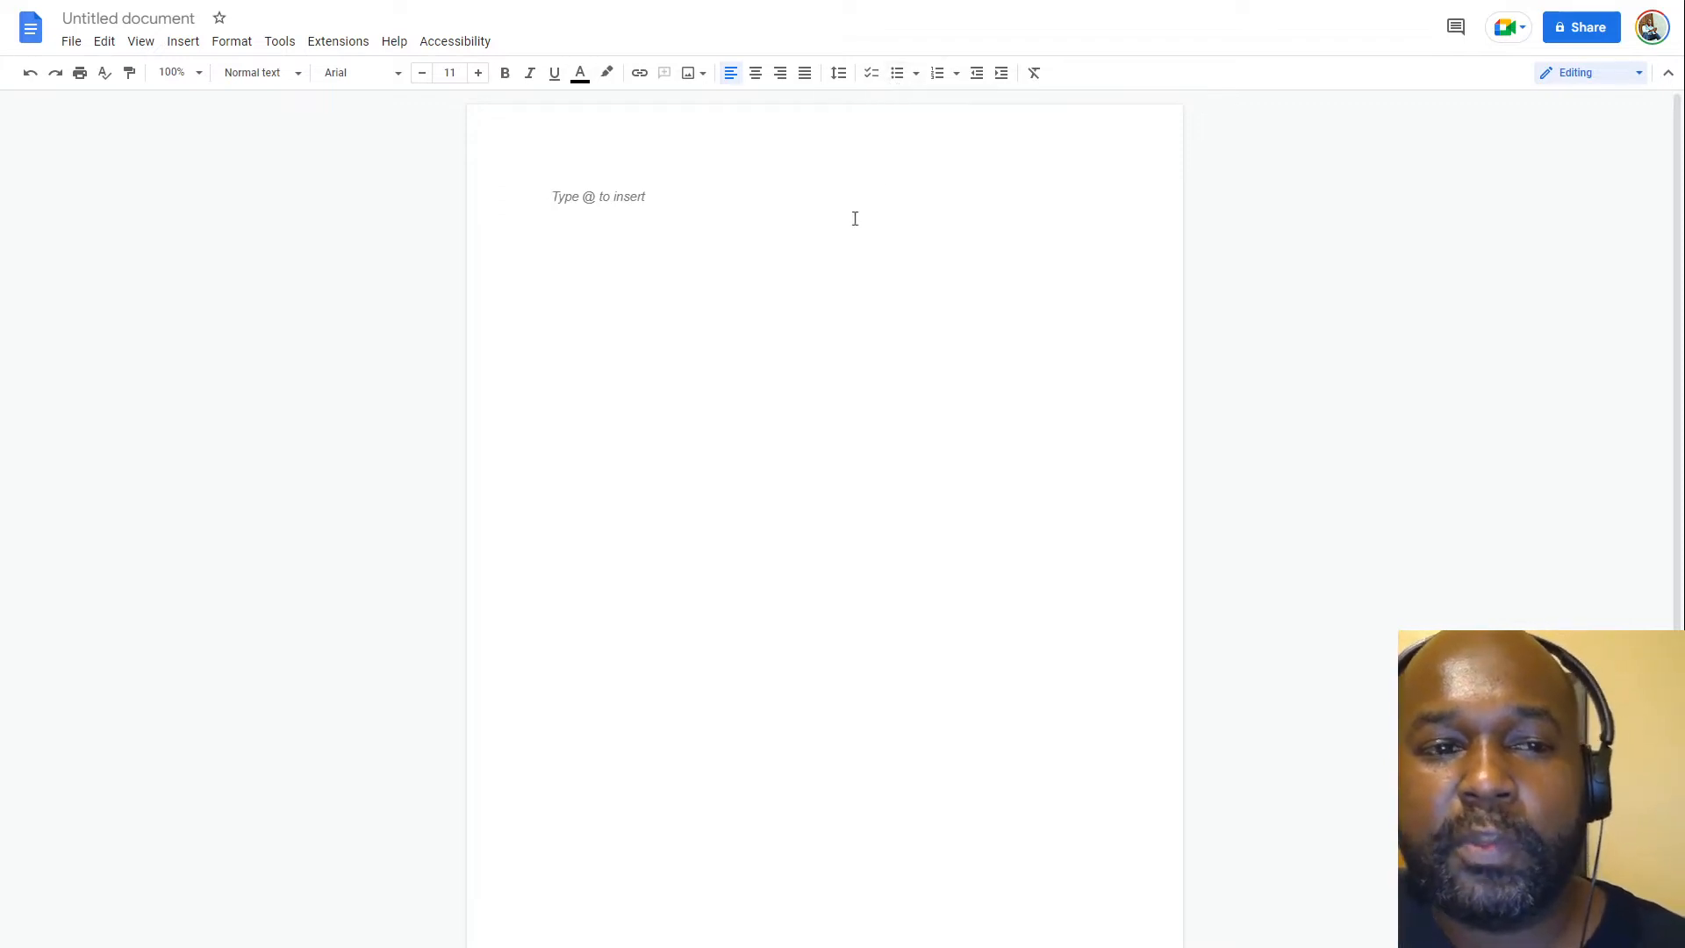
Rename the untitled document as "Simple Family Tree"
left_click(154, 18)
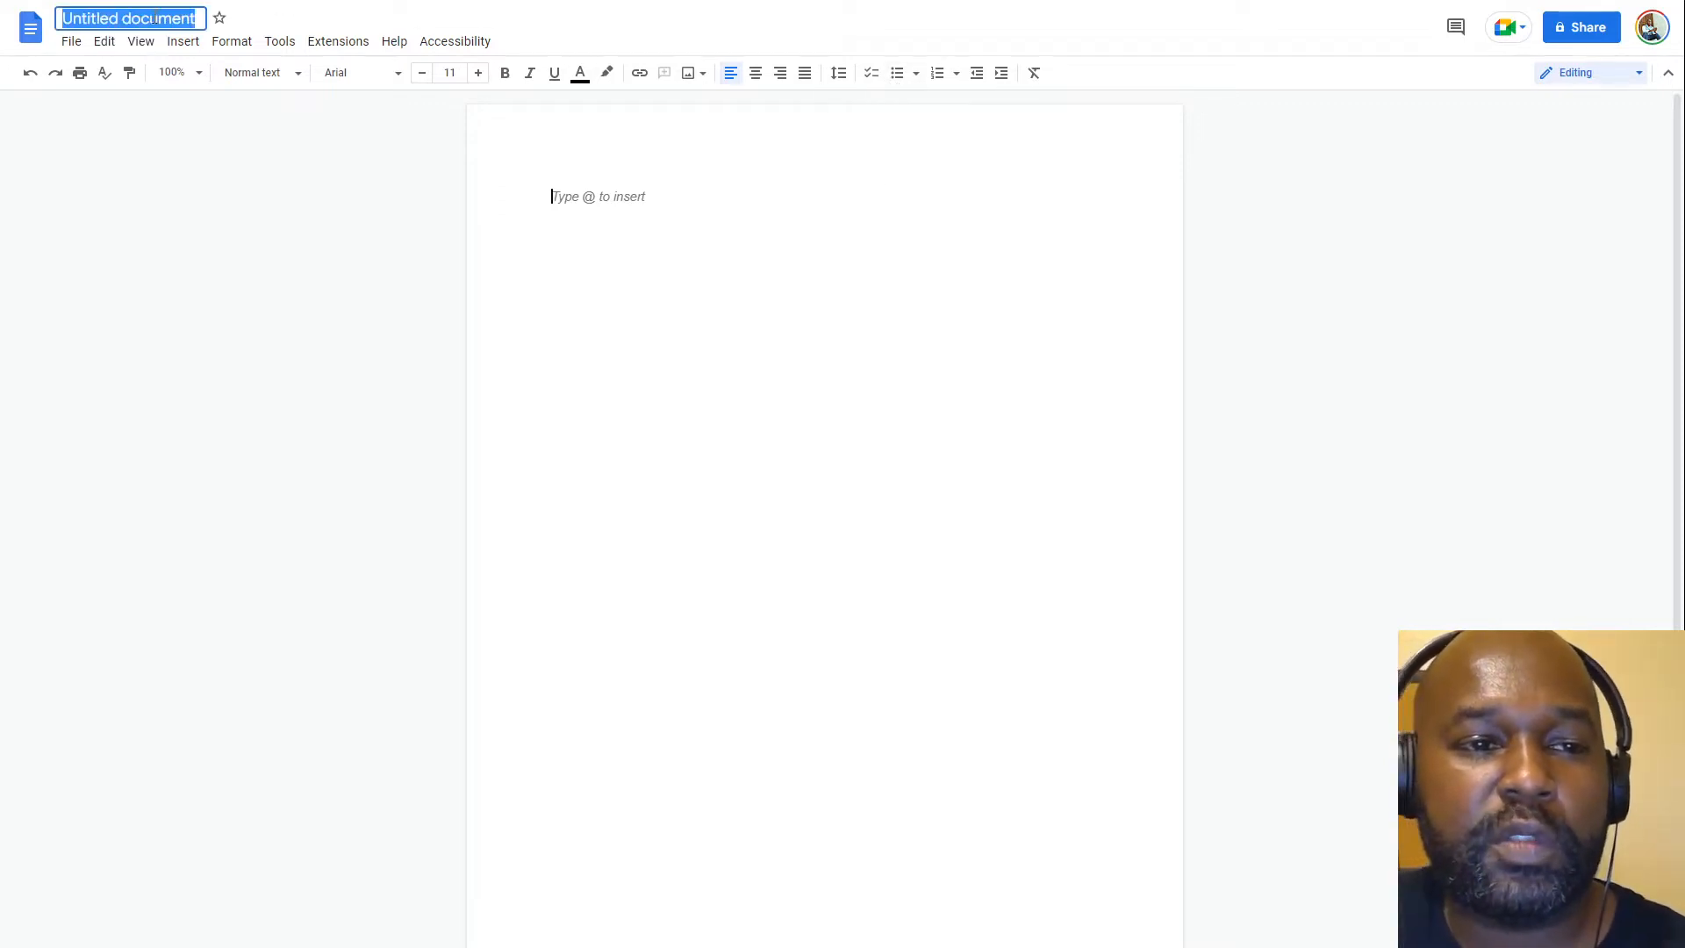
type("S")
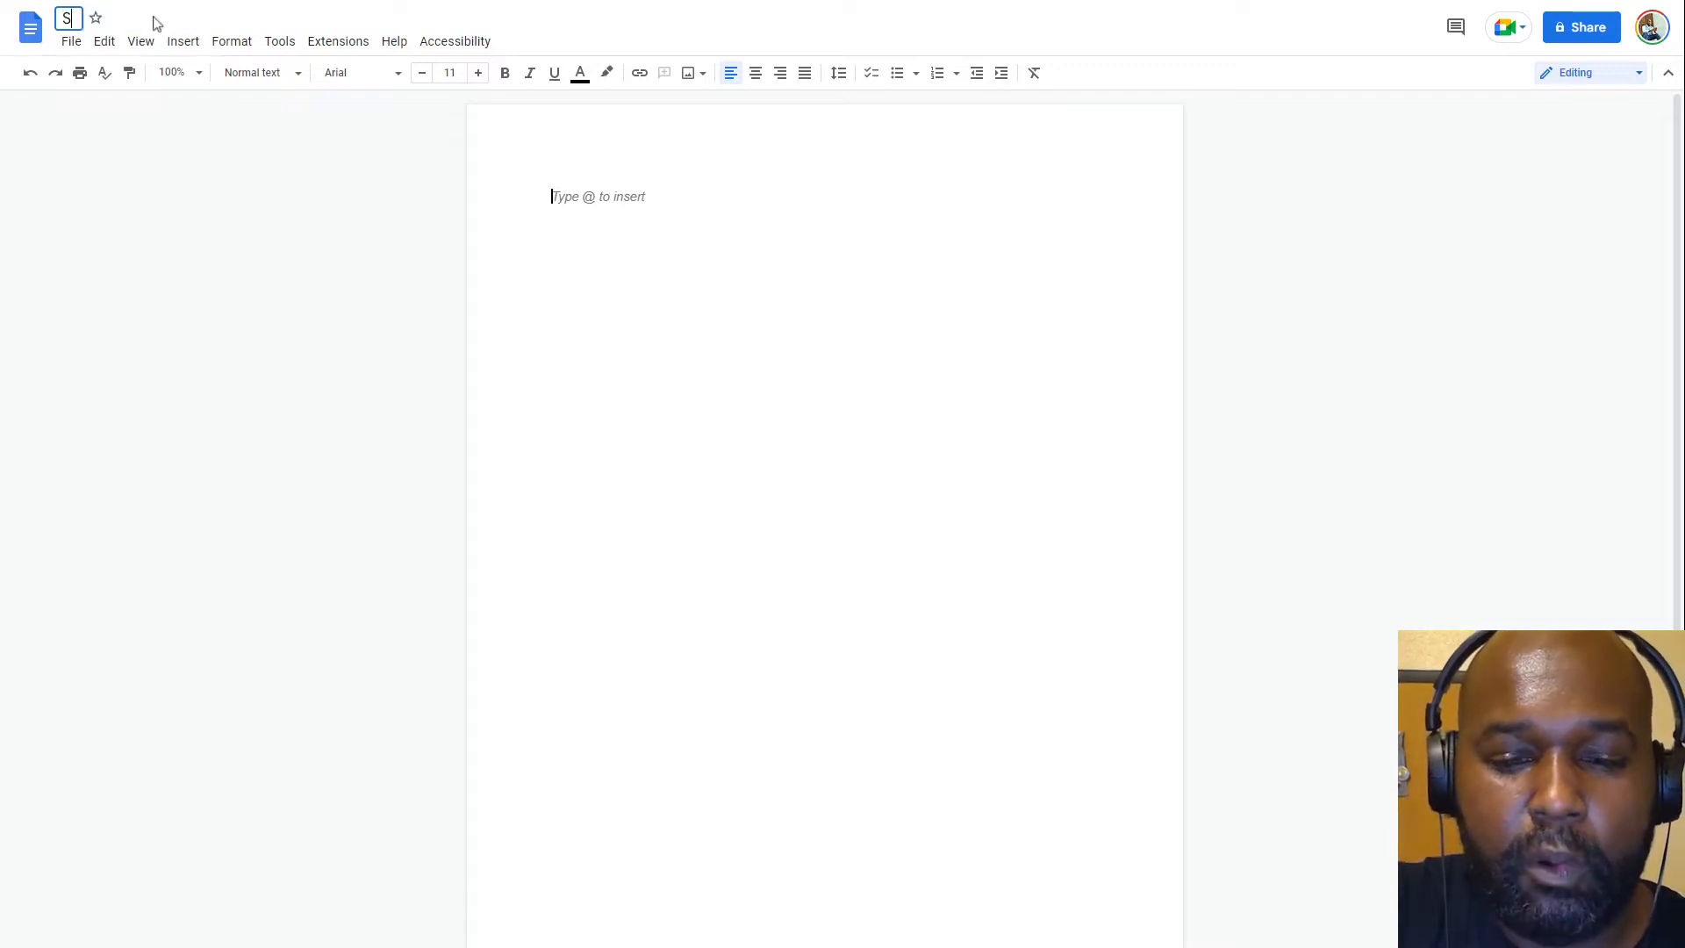
type("imple F")
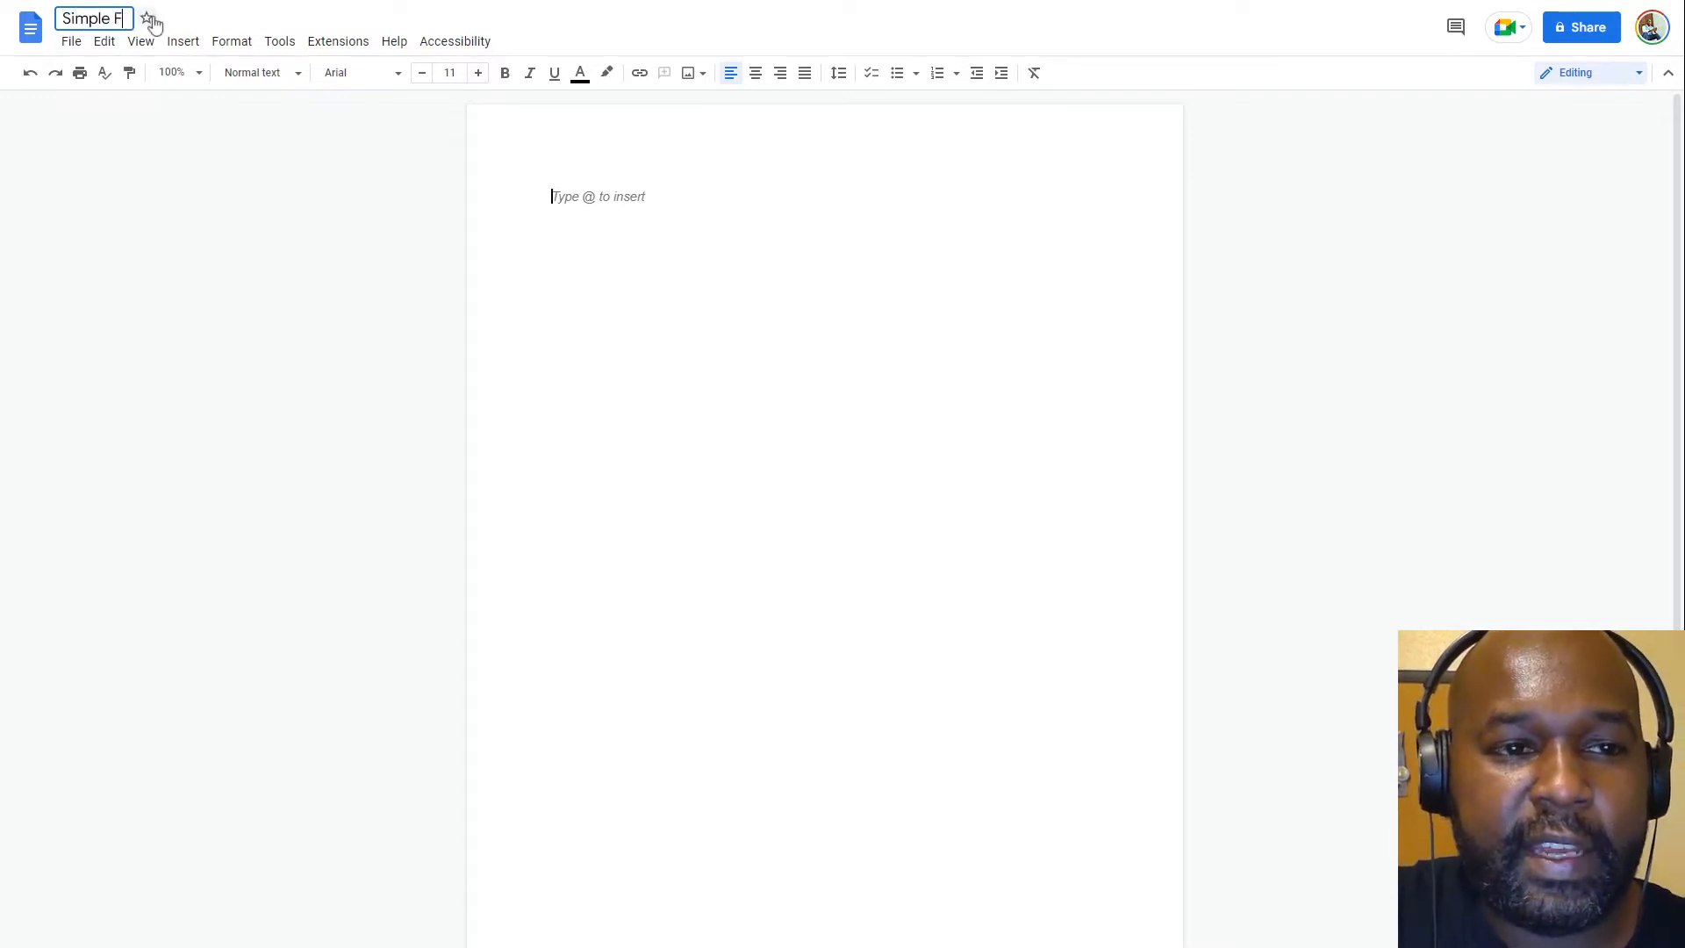
type("amily Tree")
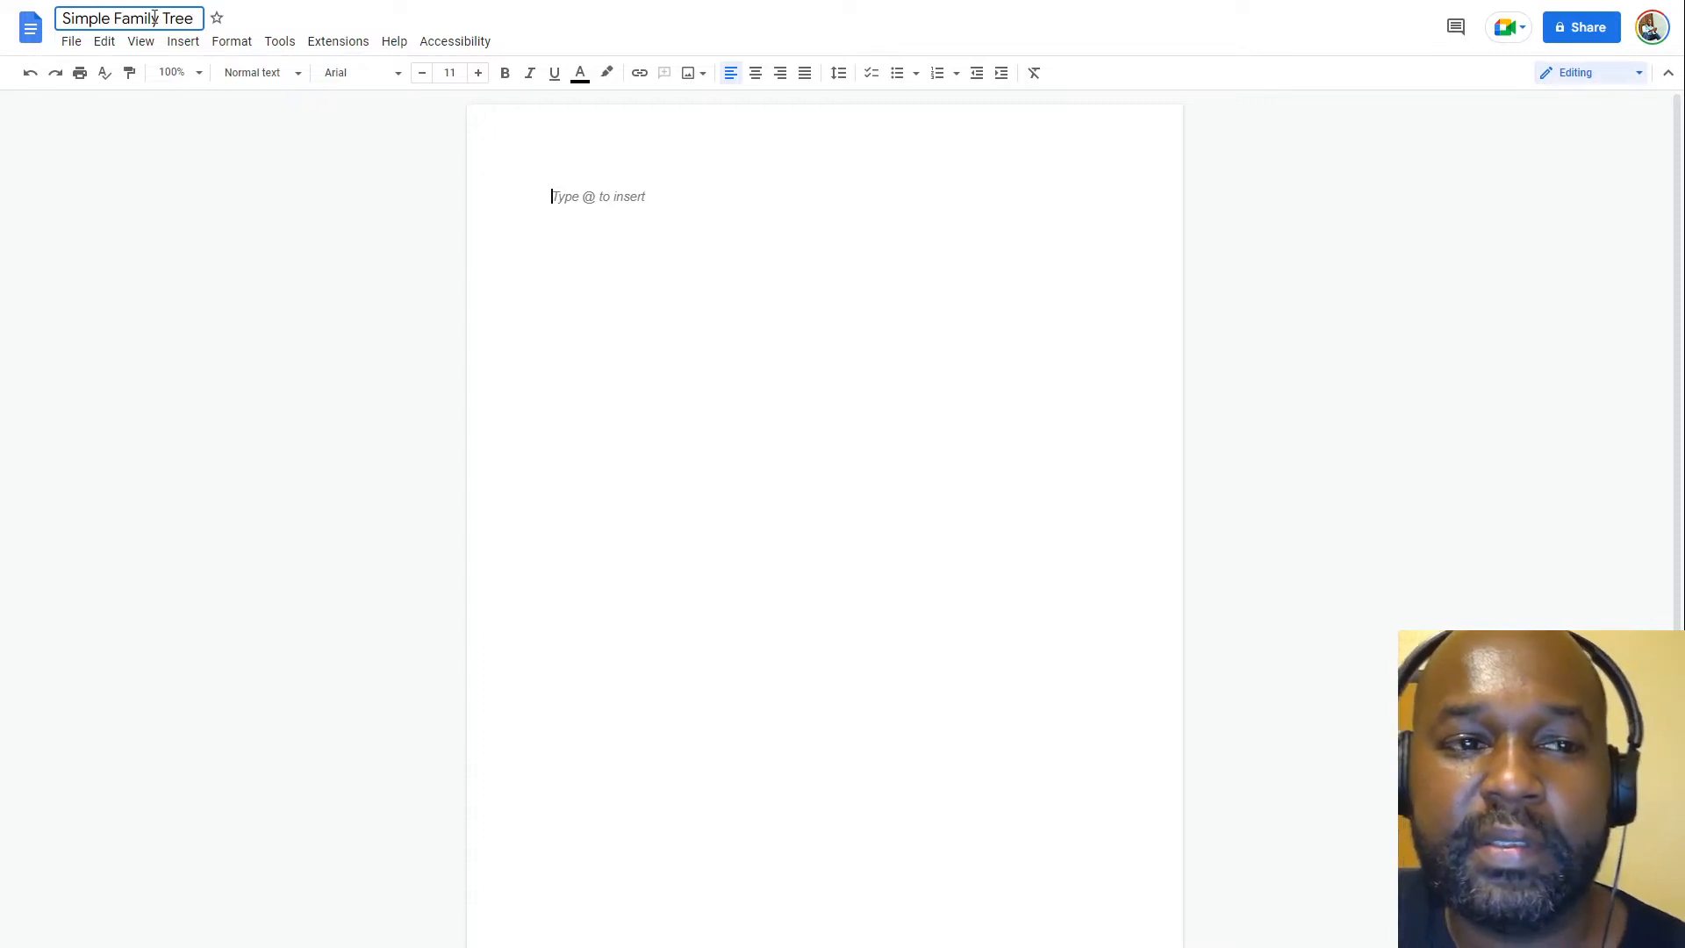
left_click(629, 207)
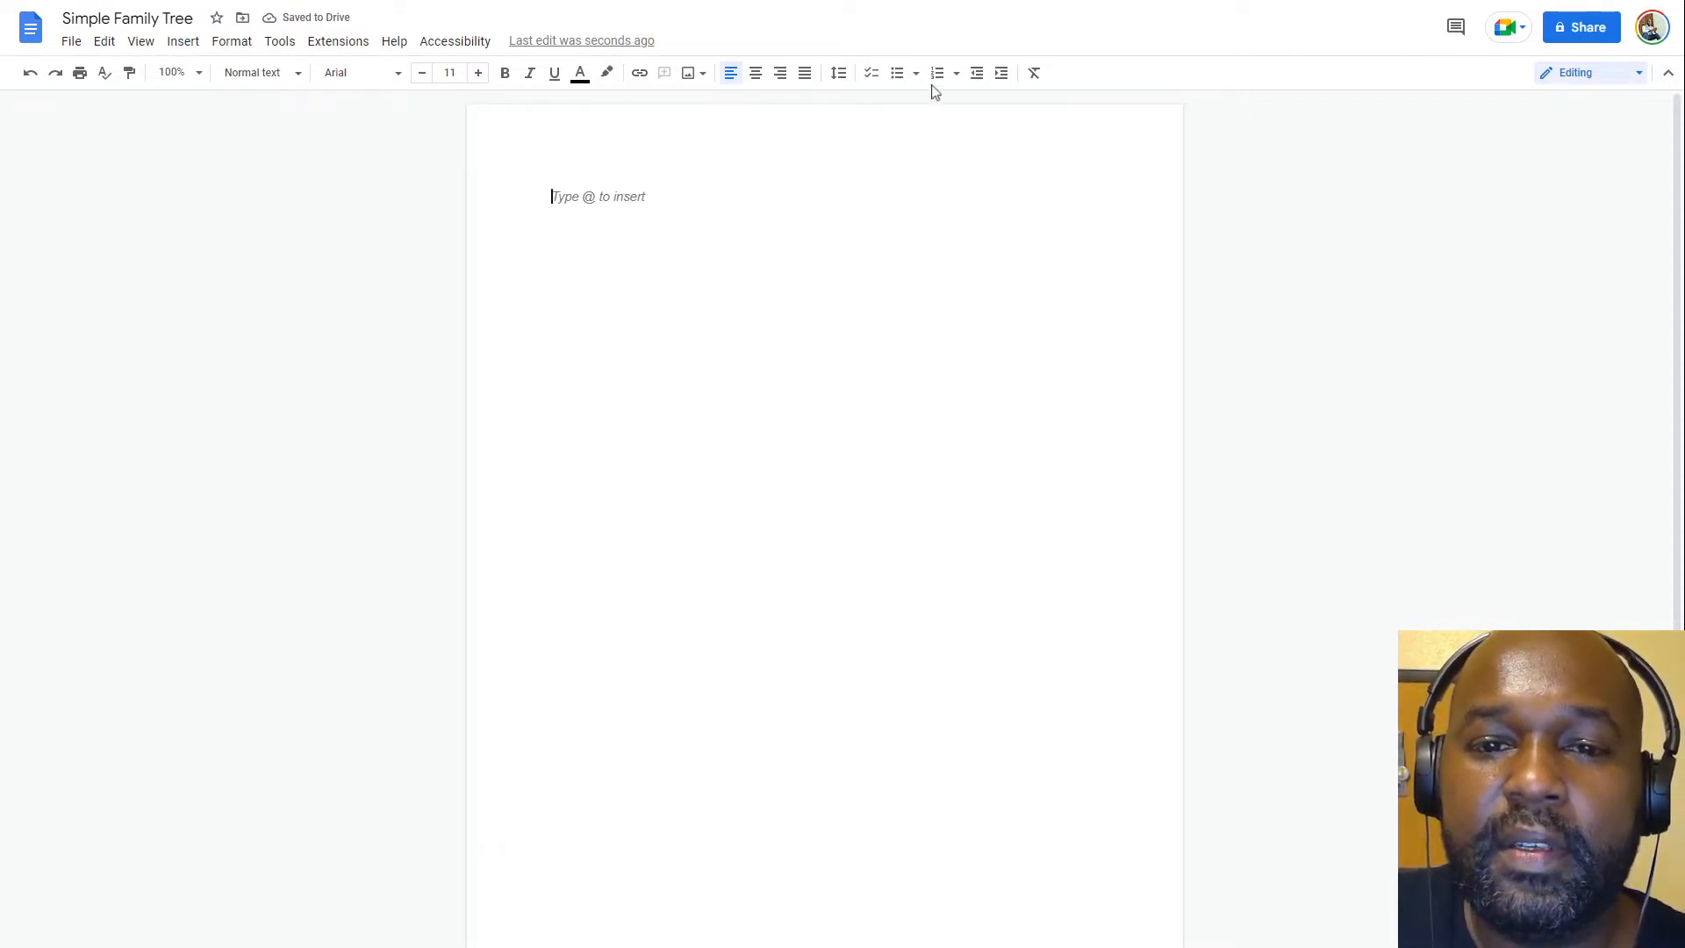
Start a bulleted list in the document body with the founding couple's first names and shared surname as the top-level entry
left_click(896, 77)
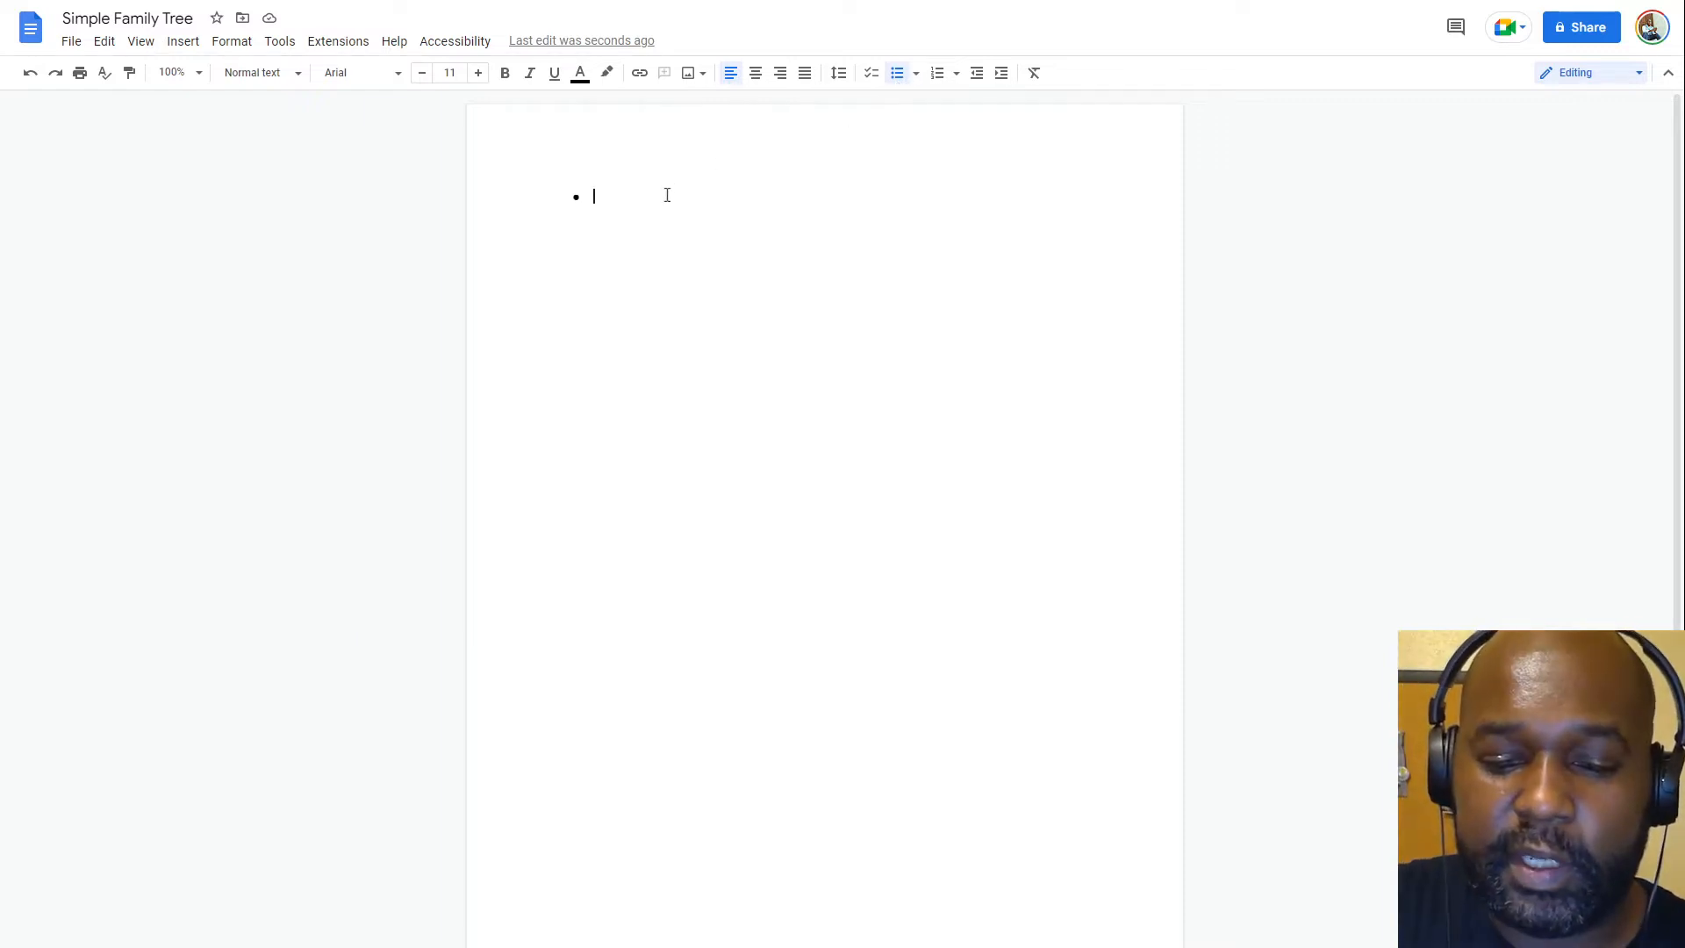
type("Andrew & Alice ")
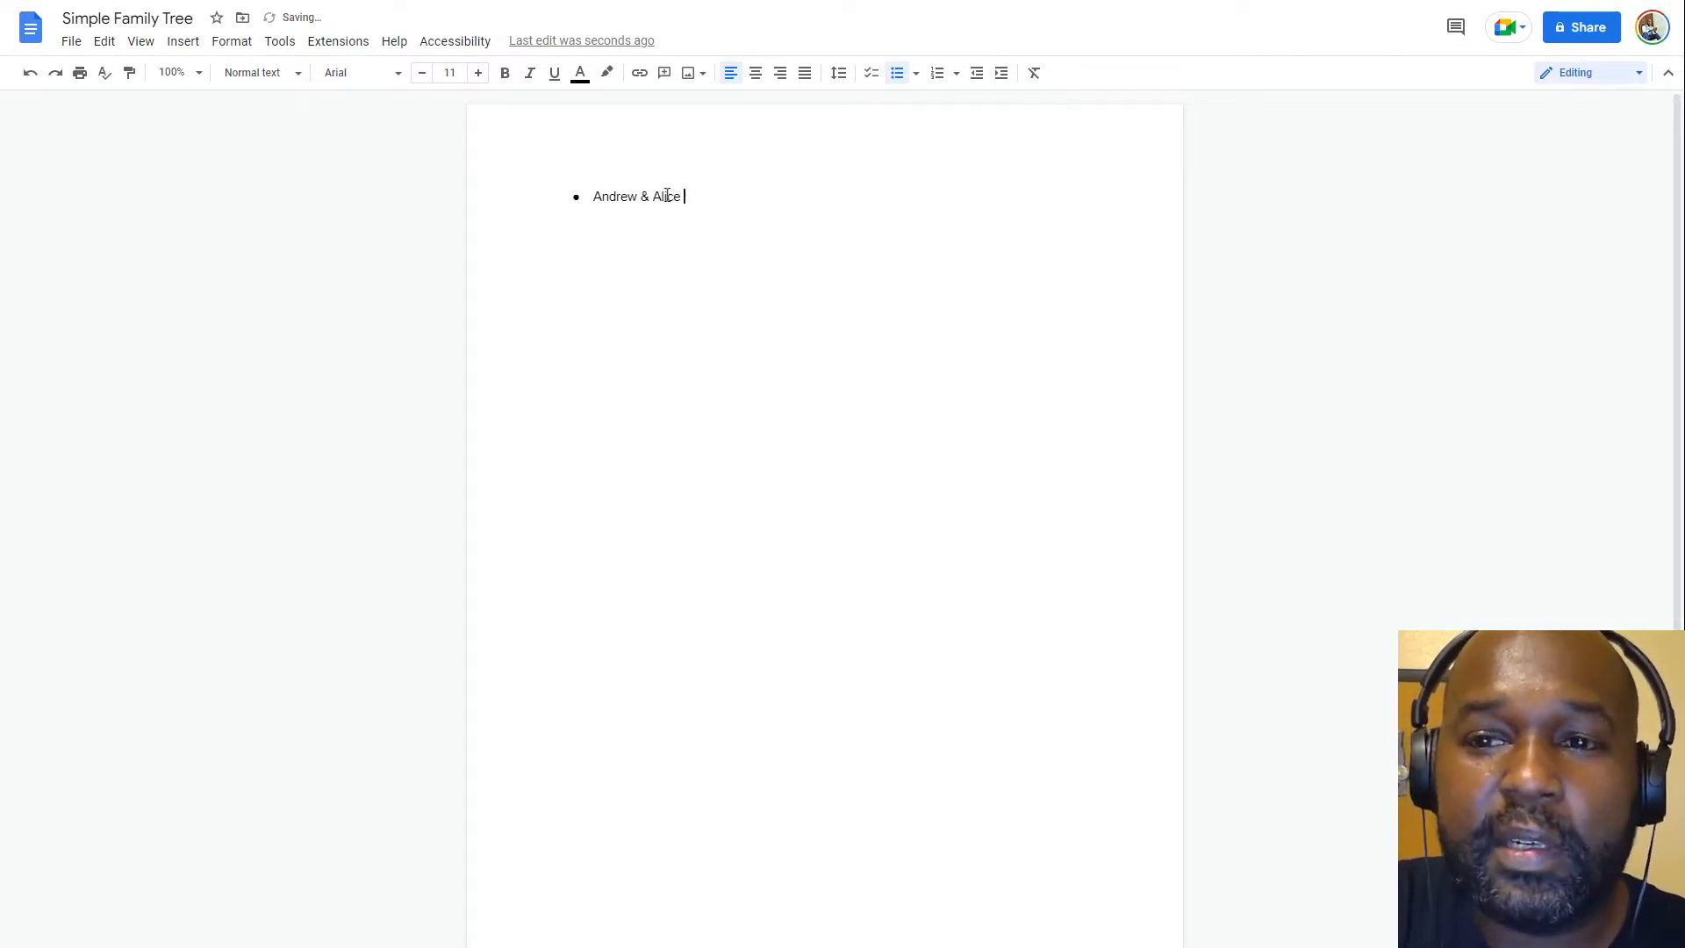
type("DOe")
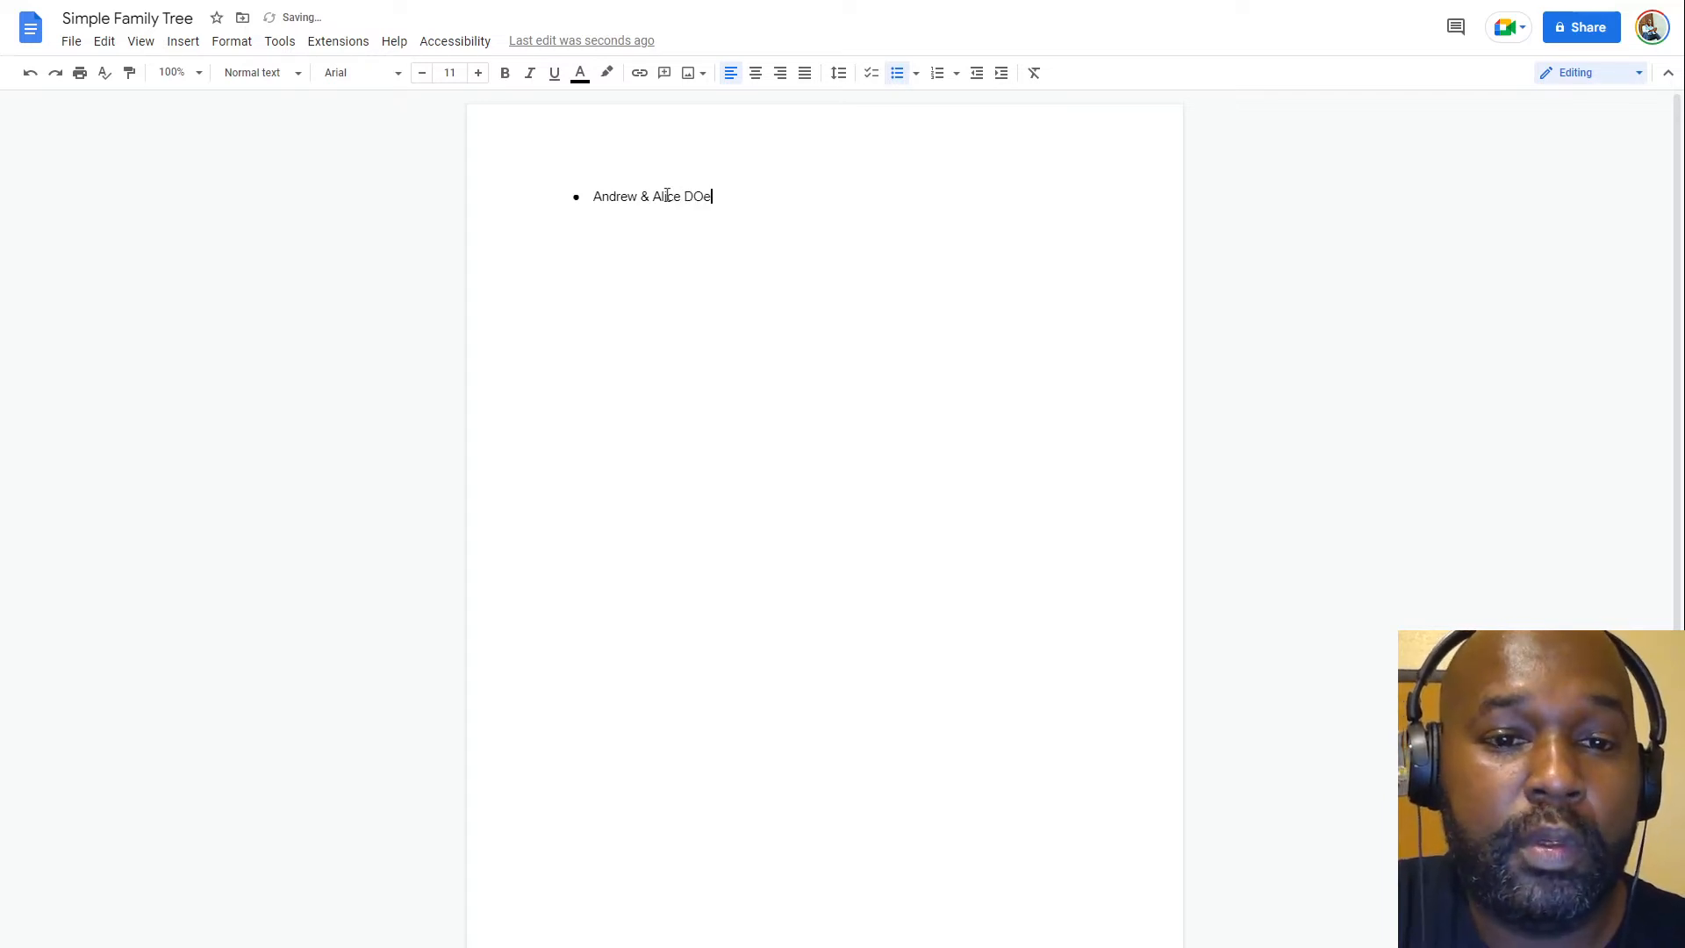
key("BackSpace")
key("BackSpace")
type("oe")
Add the first names of the couple's five children as second-level bullets beneath the couple's entry
key("Return")
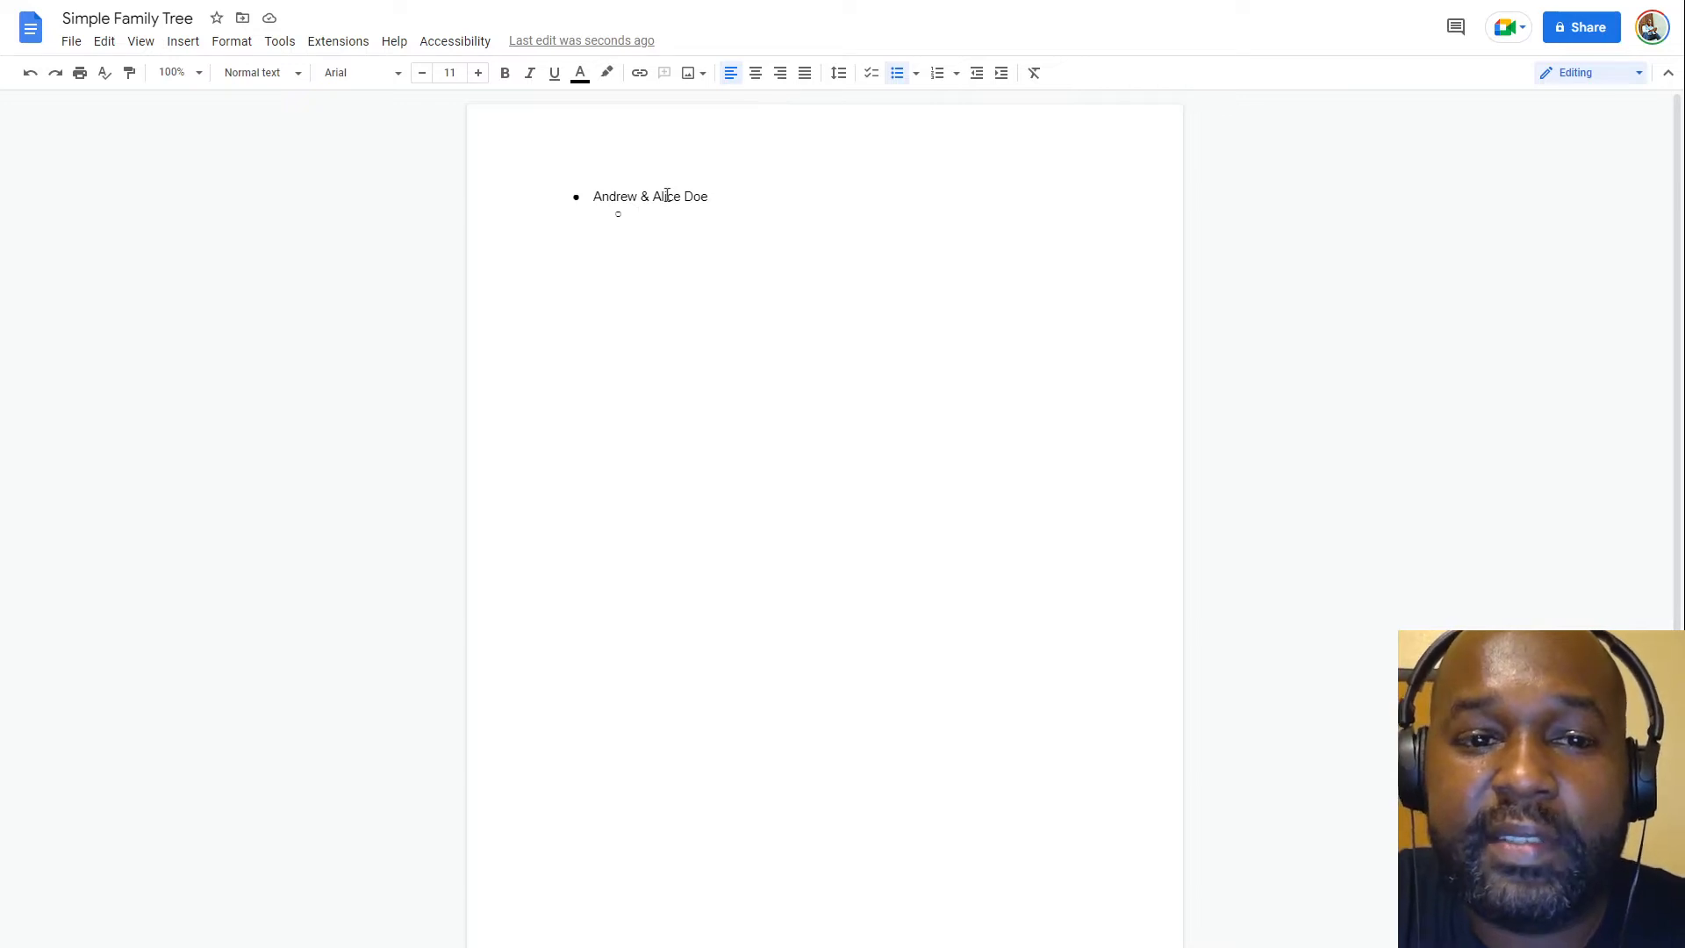
type("Beatrice")
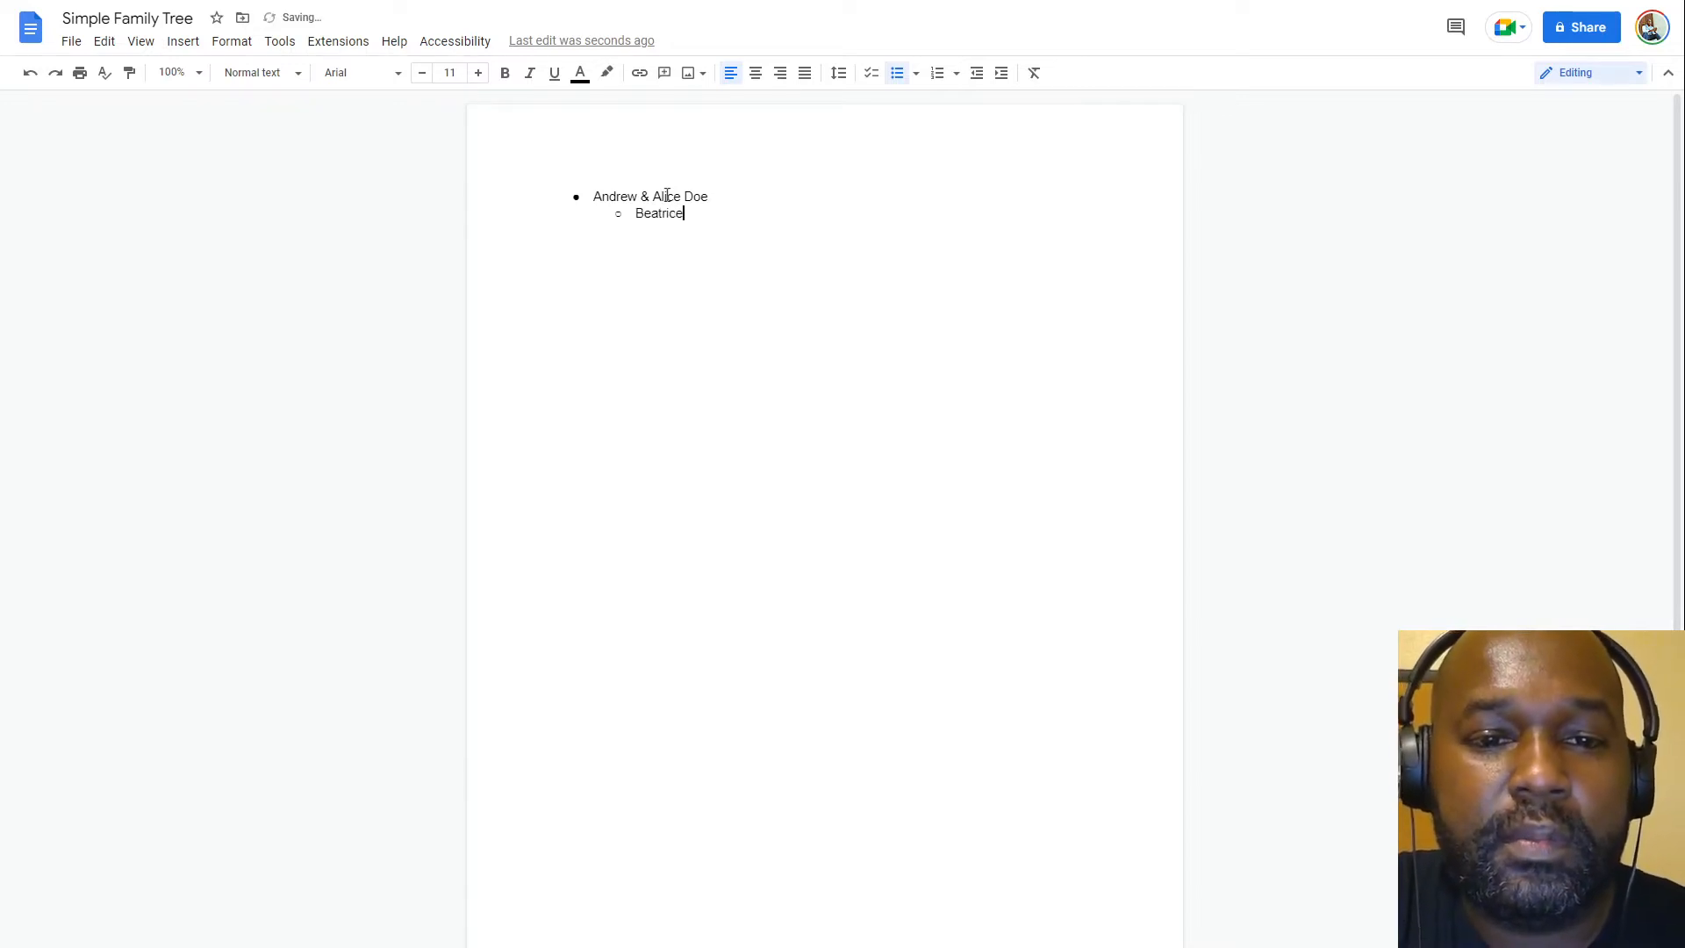
key("Return")
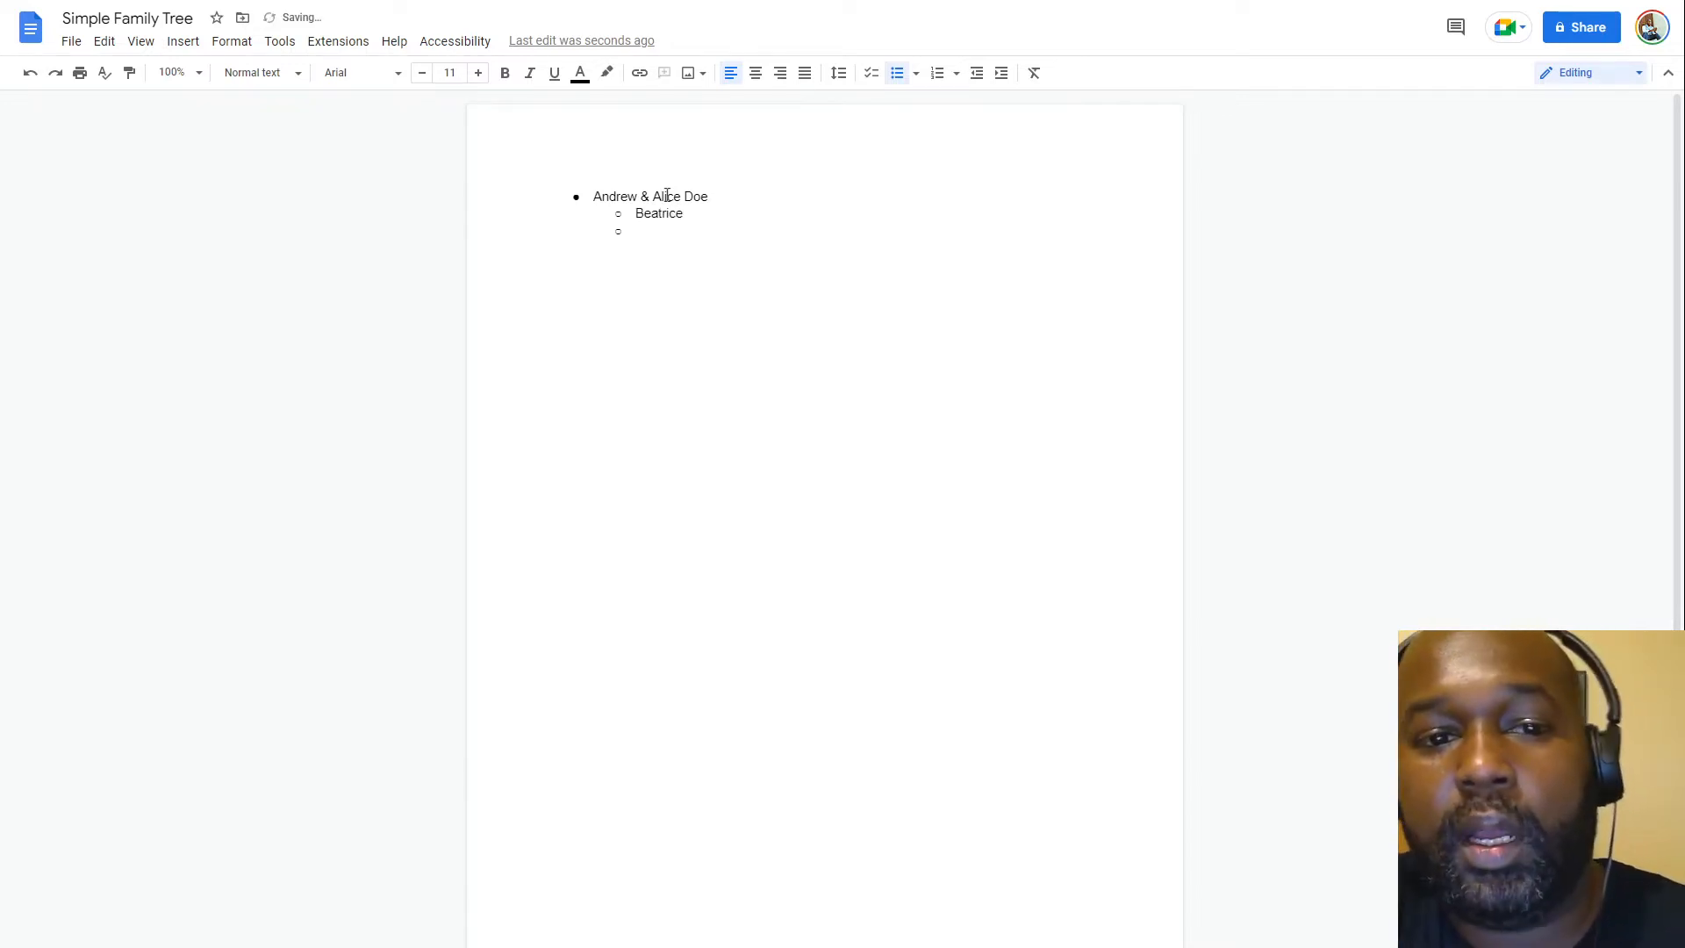
type("Belinda")
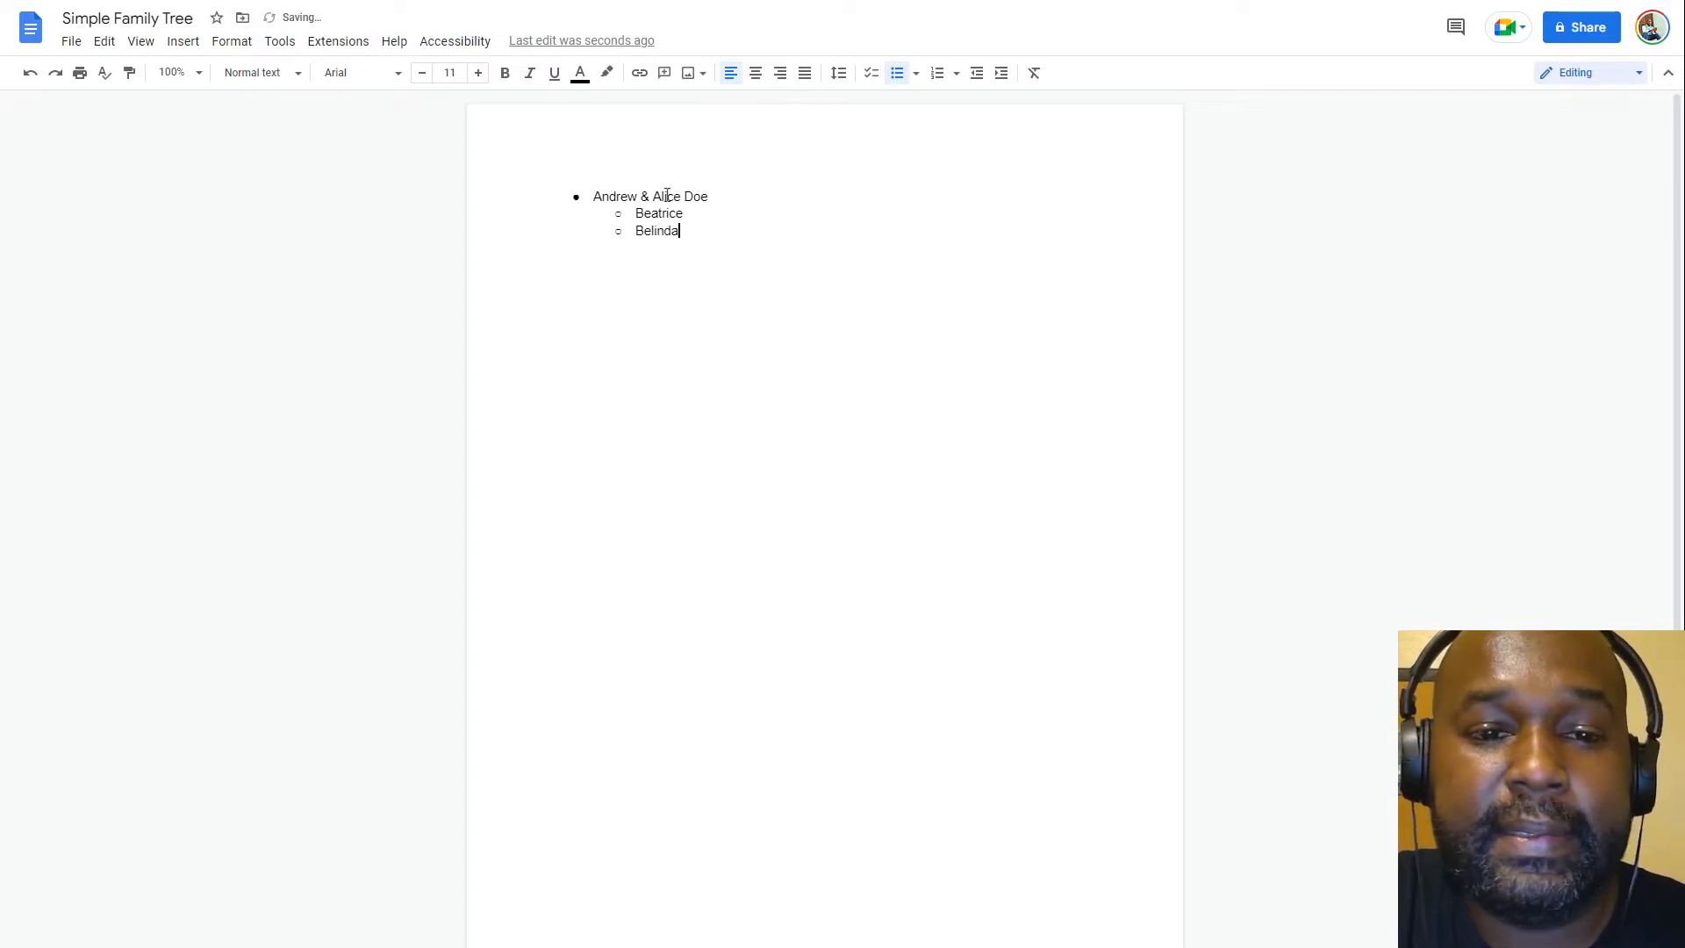
key("Return")
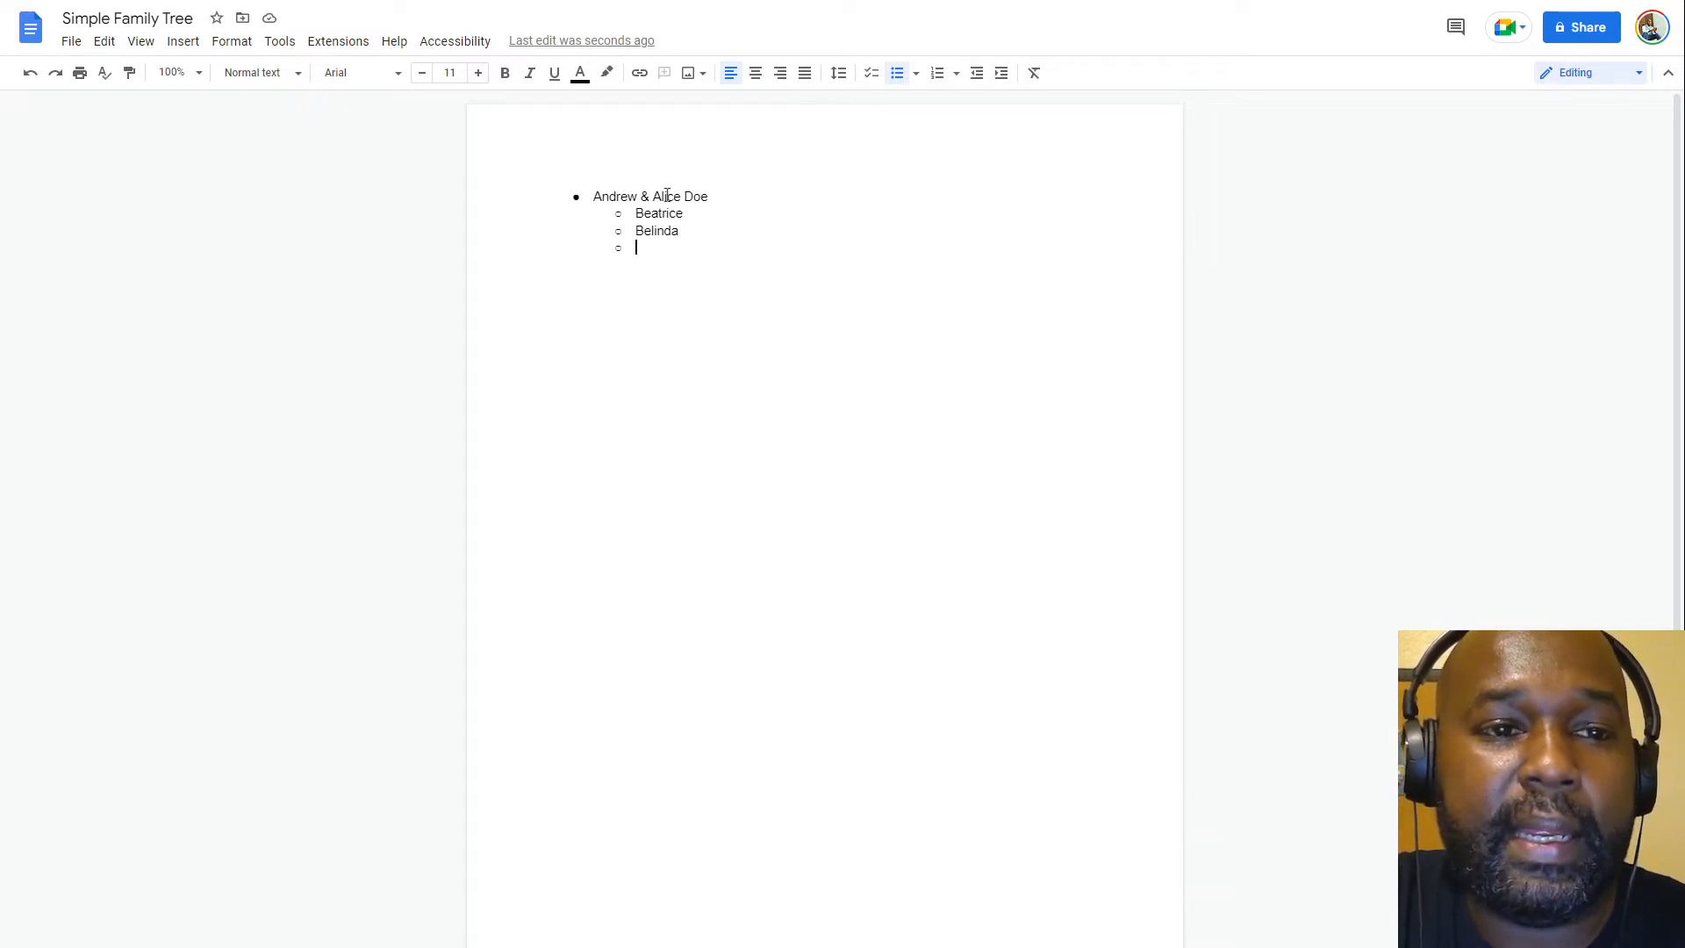
type("Barlow")
key("Return")
type("Benny")
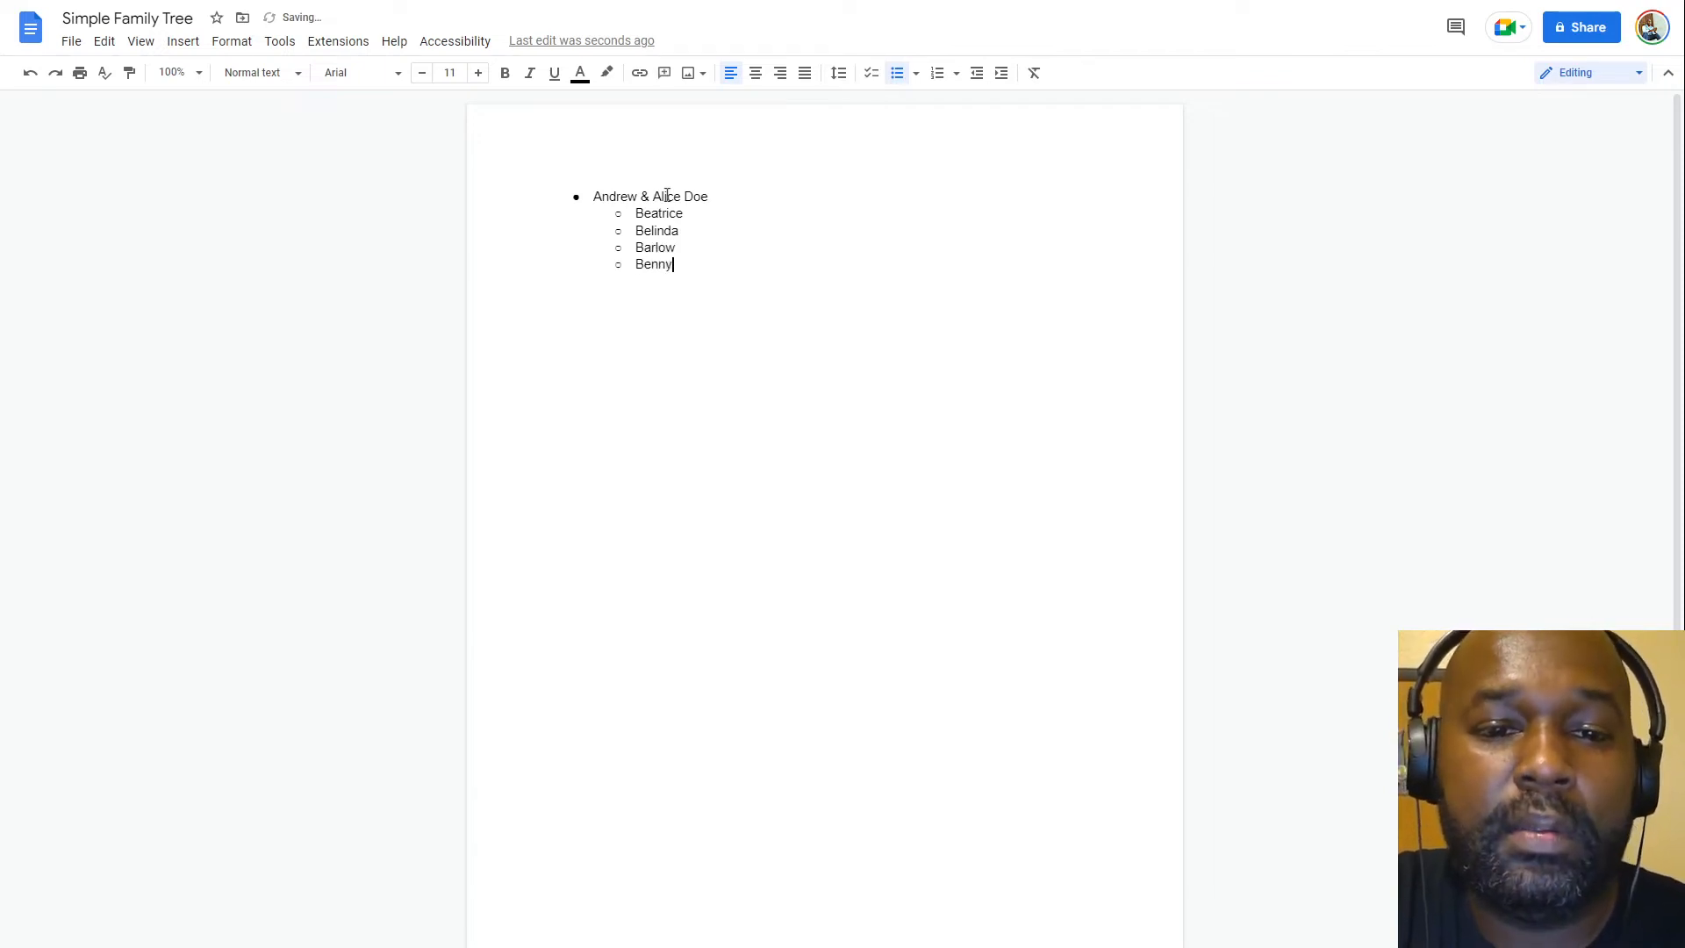
key("Return")
type("Bertrude")
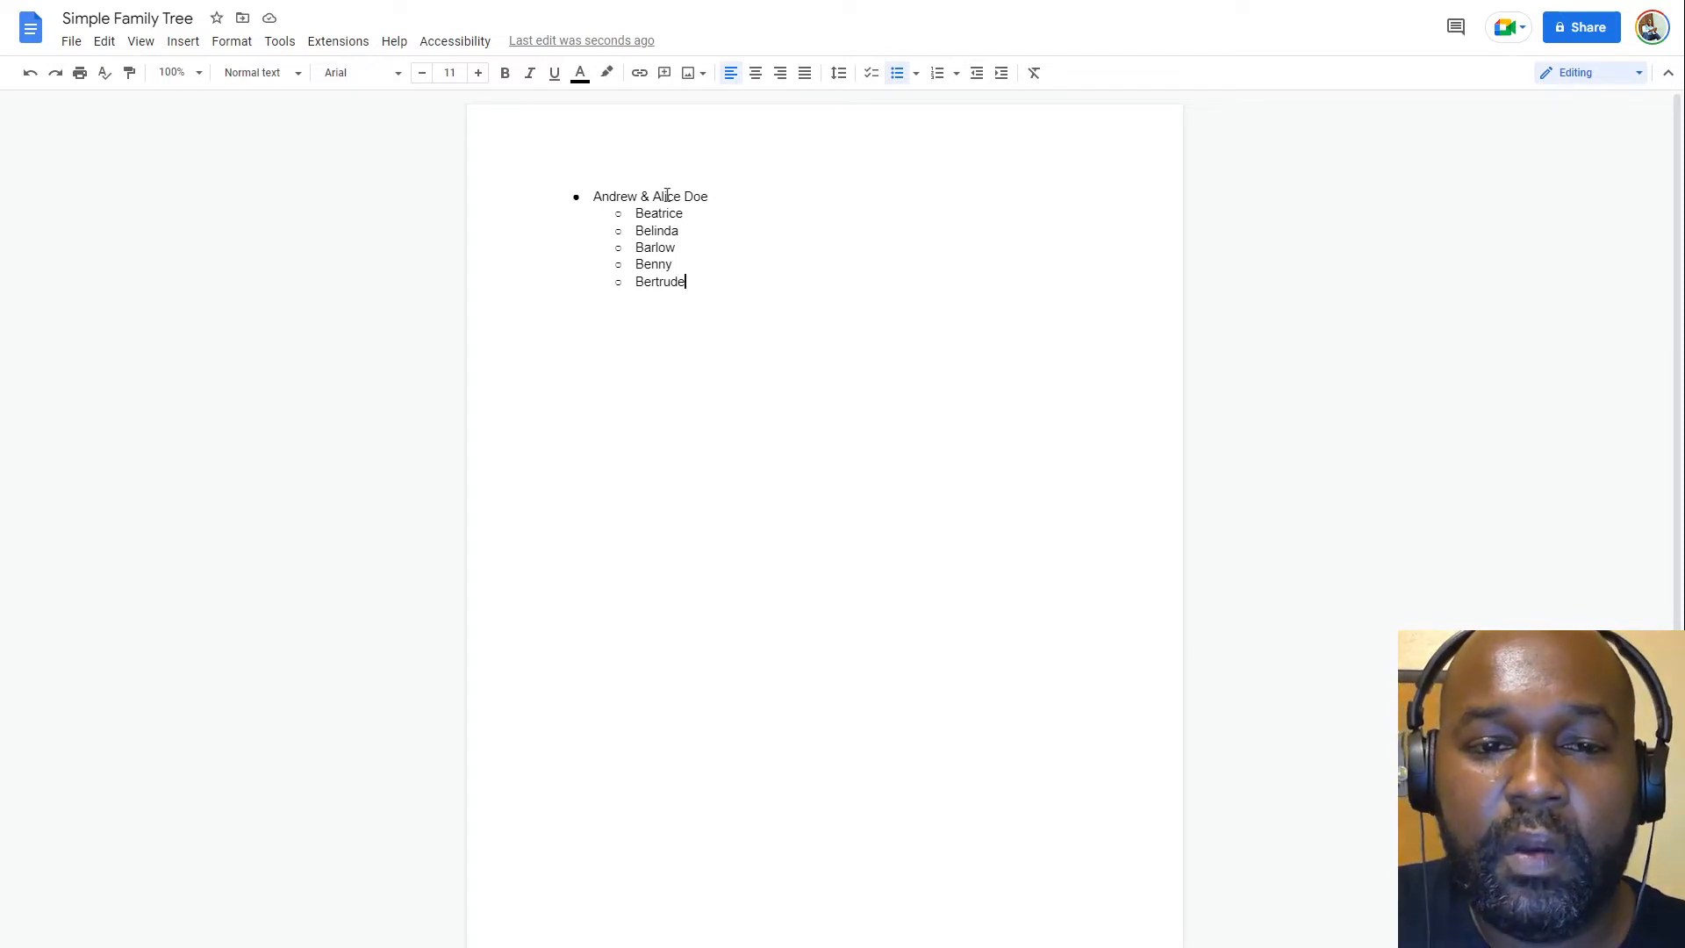
Add three grandchildren's first names as third-level bullets beneath the first child in the list
double_click(704, 215)
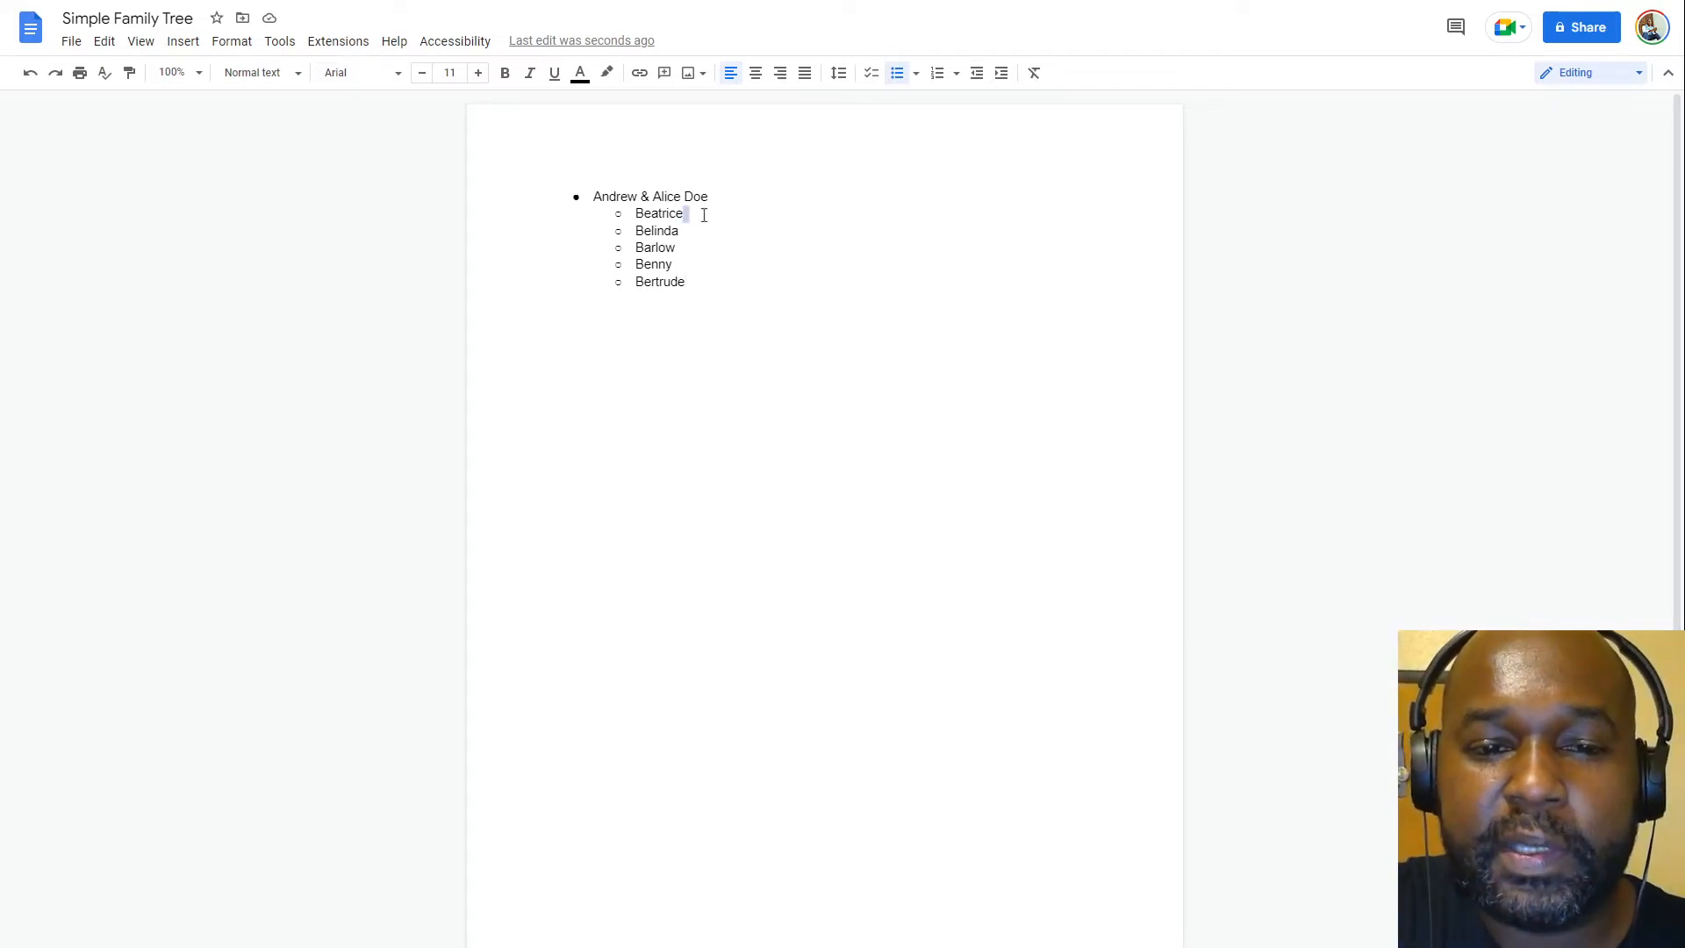
key("Return")
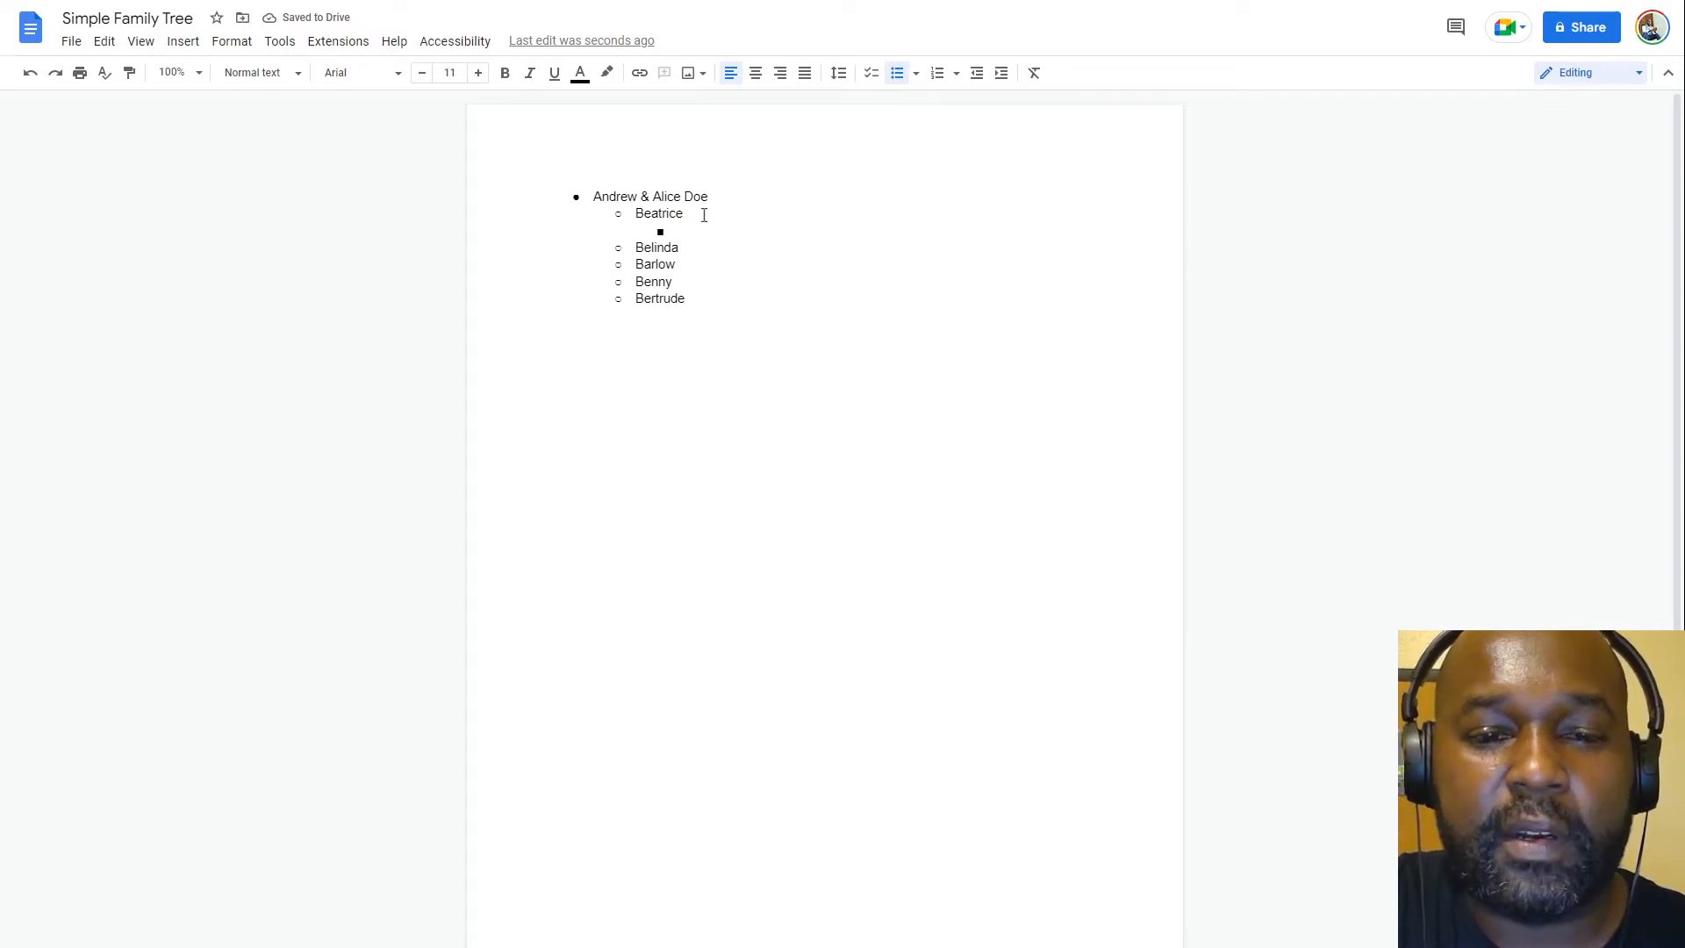
type("Clarete")
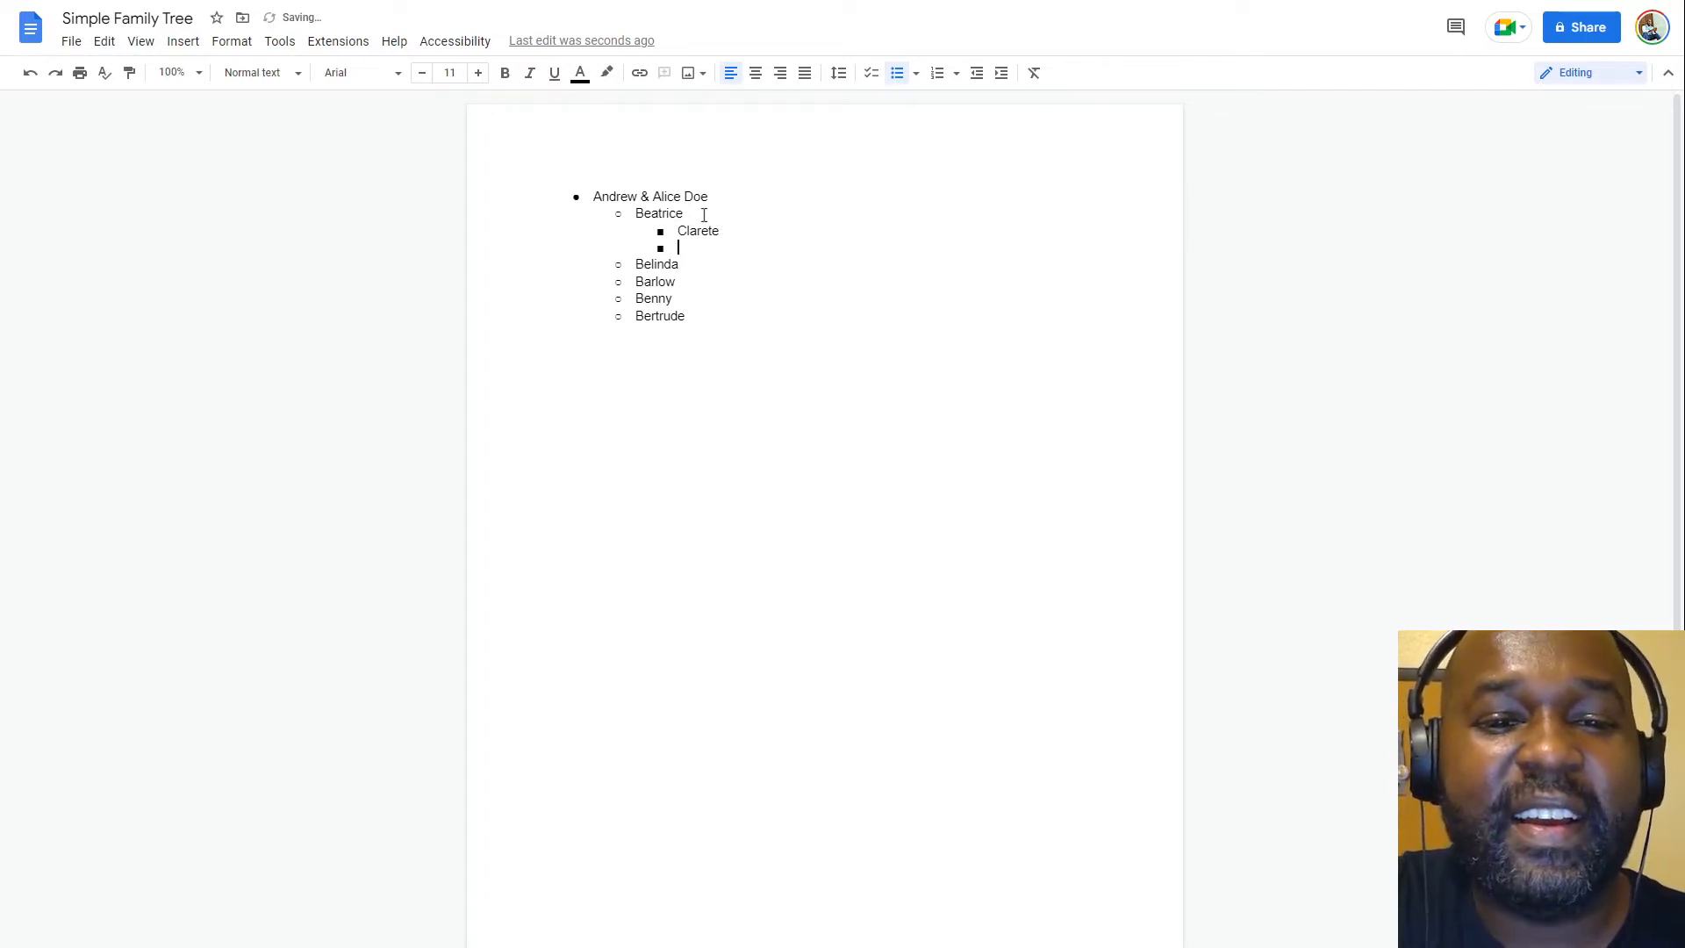
type("Cindy")
key("Return")
type("Carlos")
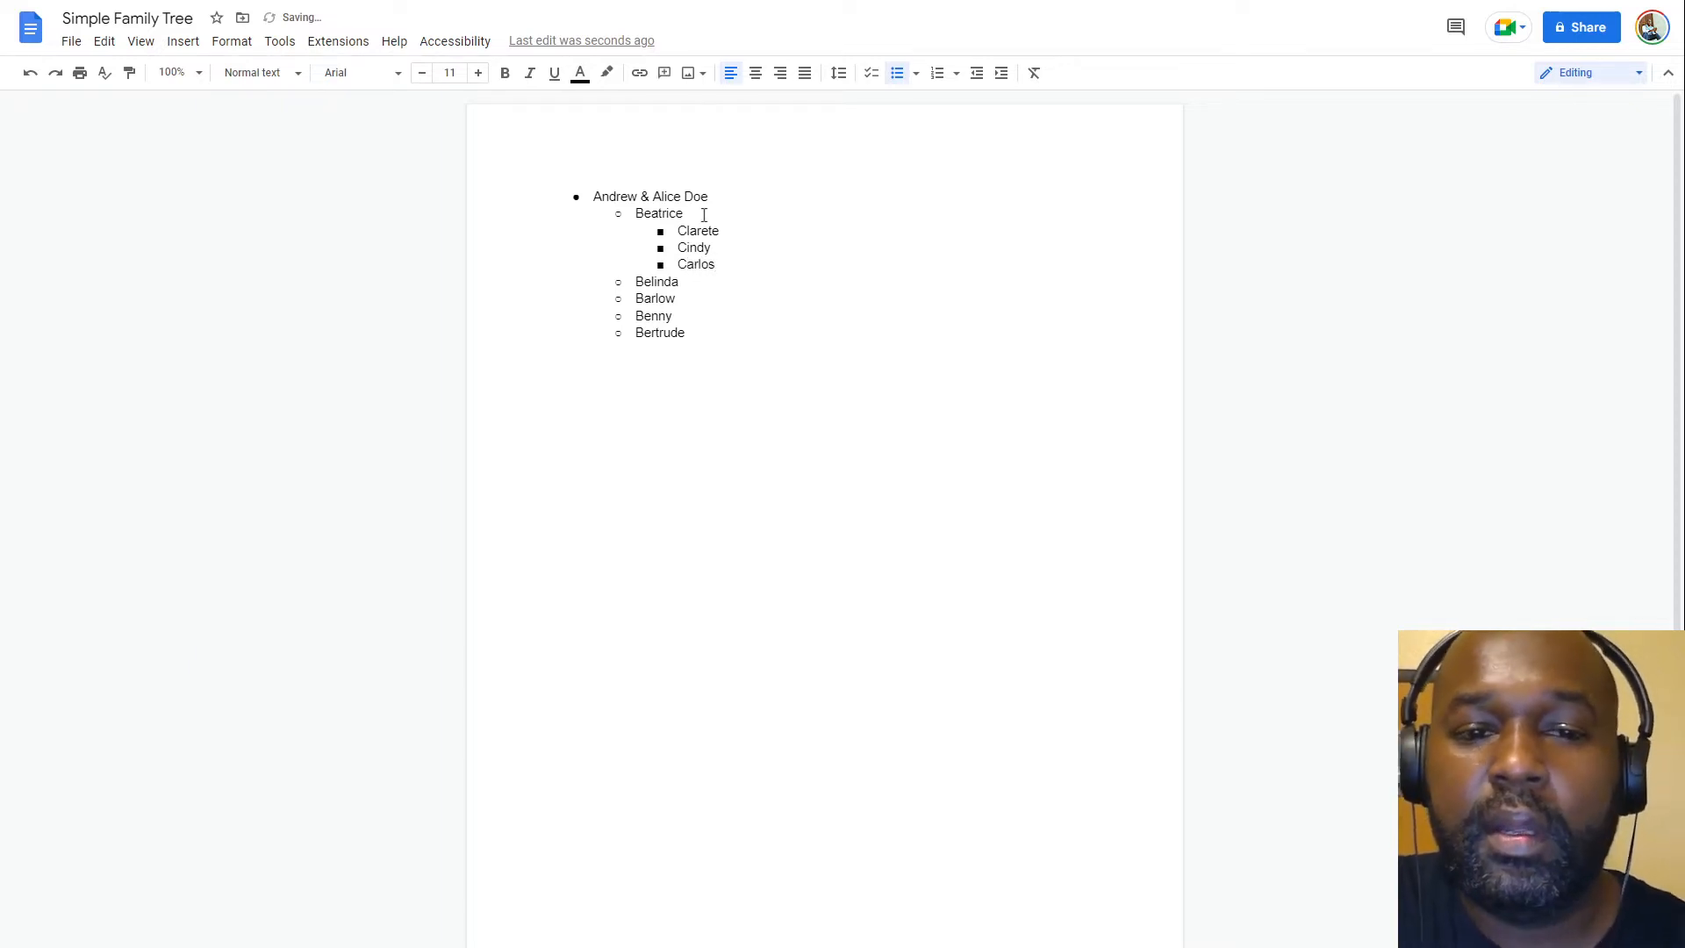
Add three grandchildren's first names as third-level bullets beneath the second child in the list
double_click(698, 278)
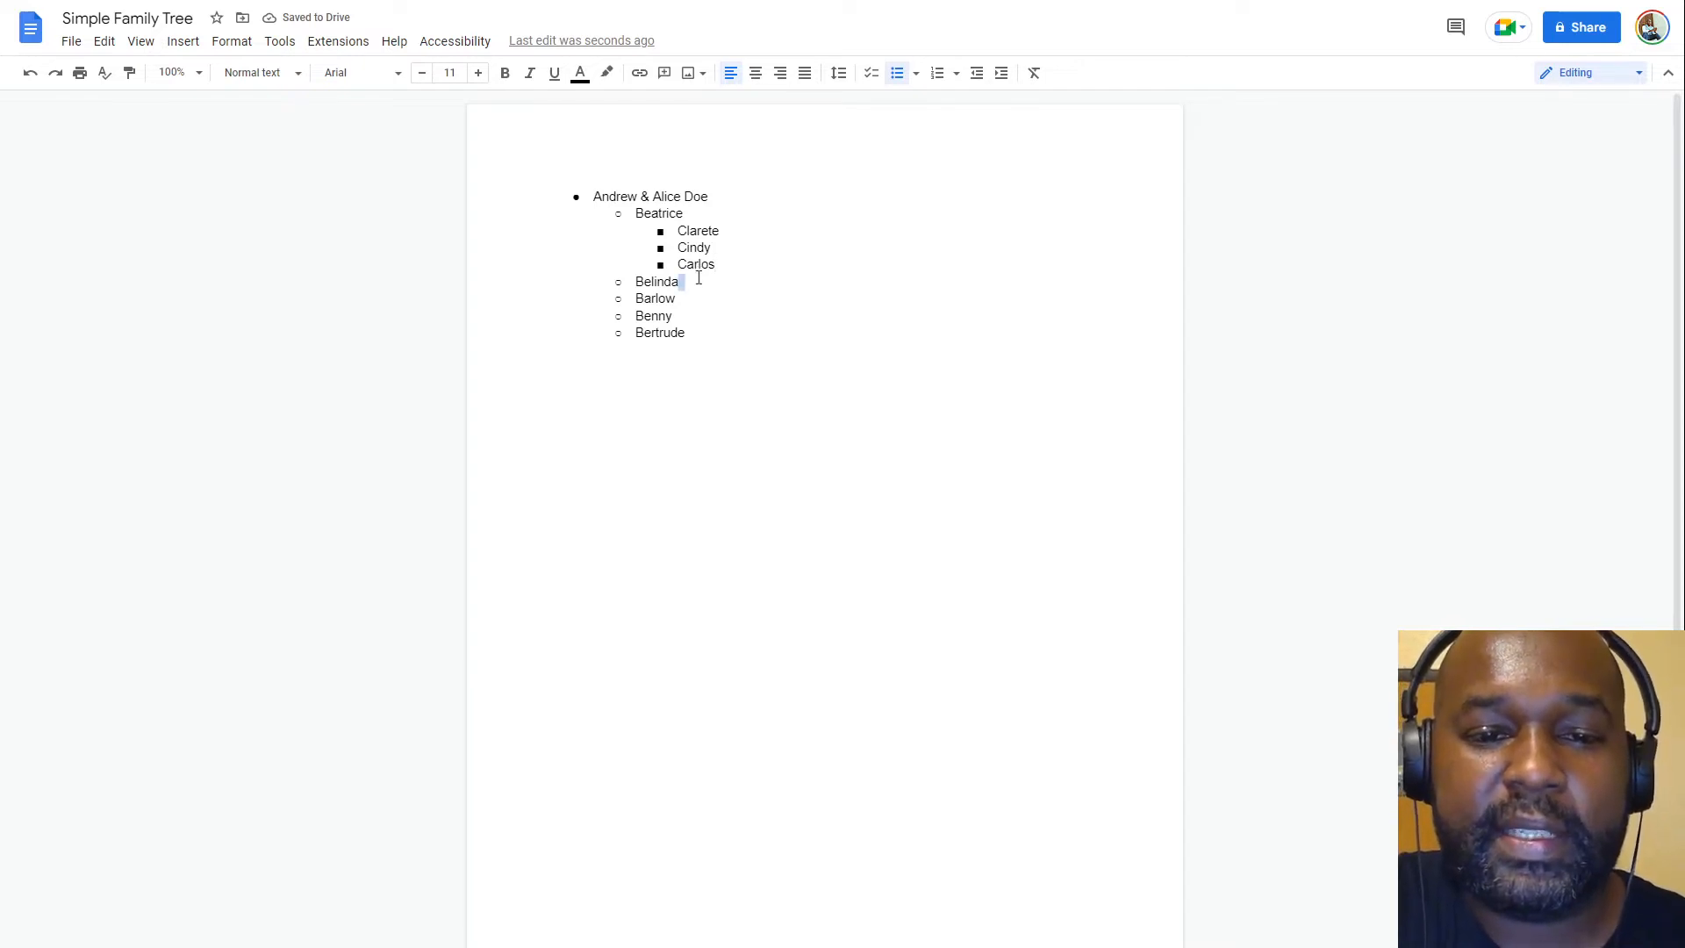
key("Return")
type("Daryl")
key("Return")
type("Dante")
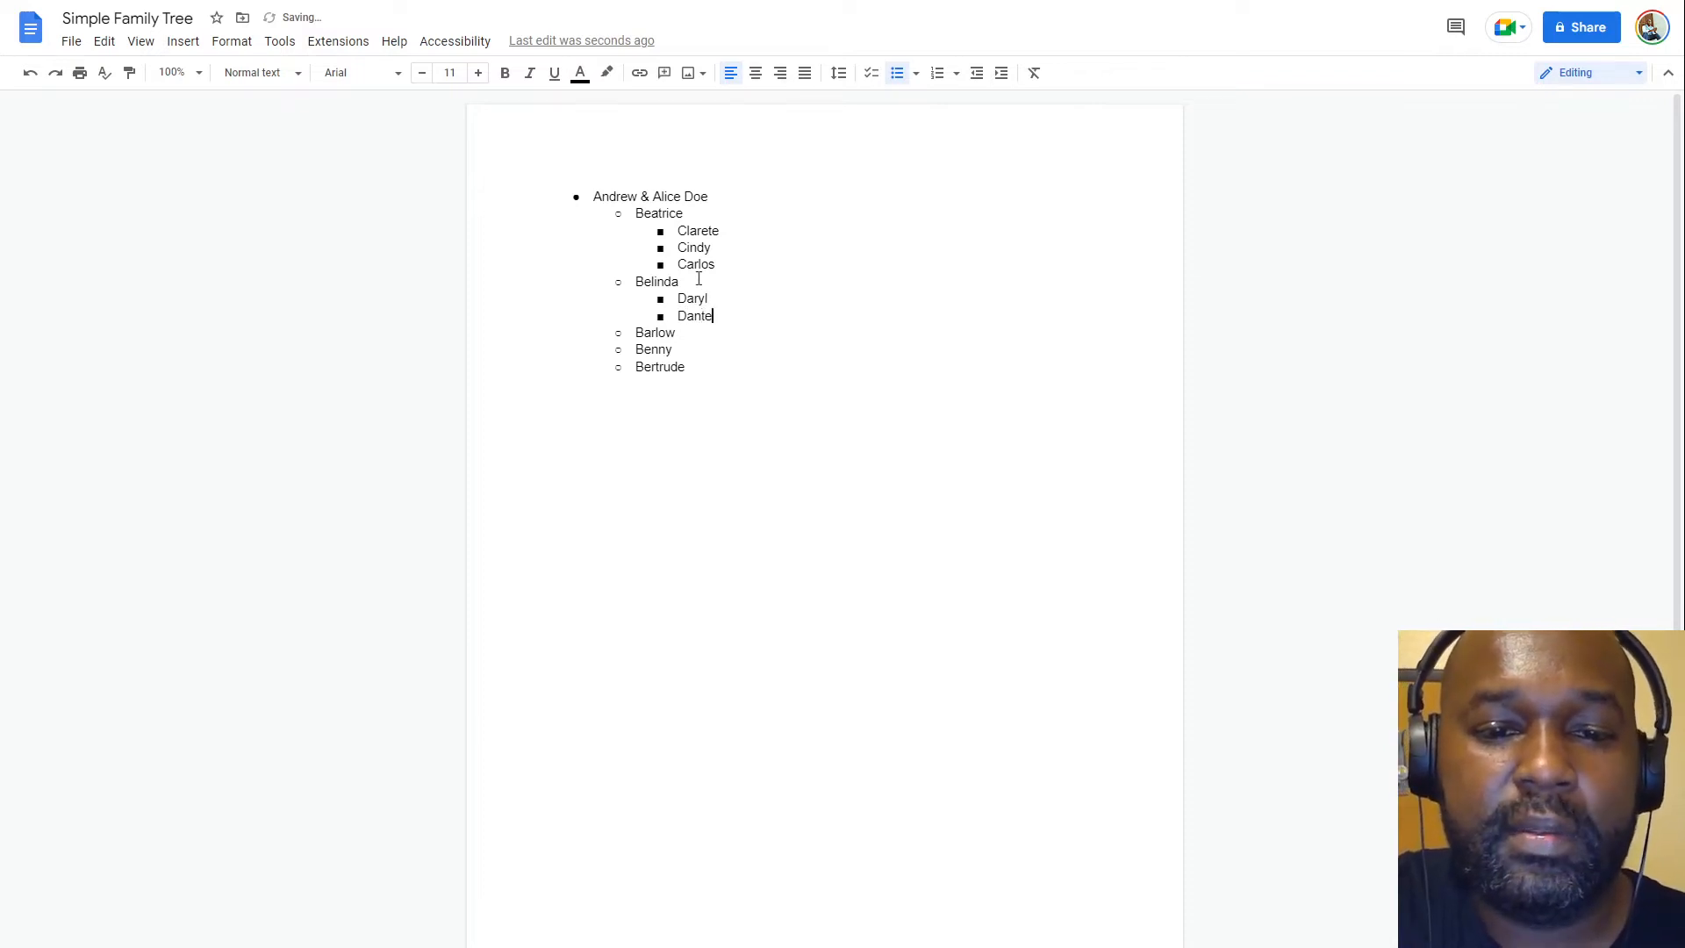
key("Return")
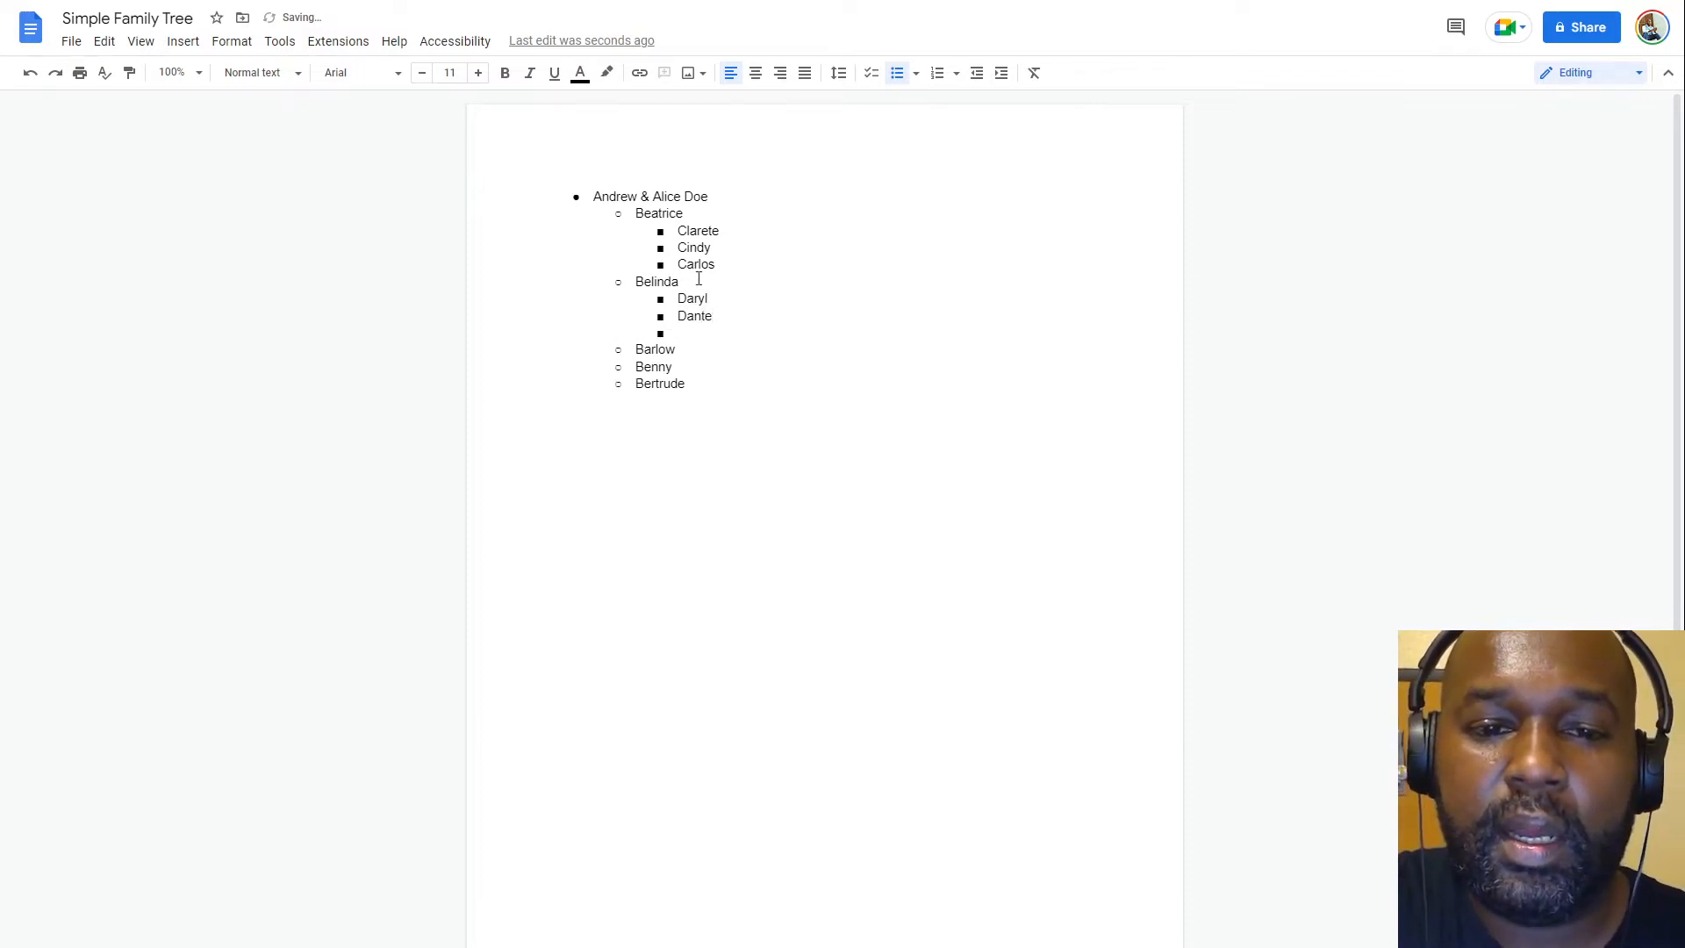
type("Dina")
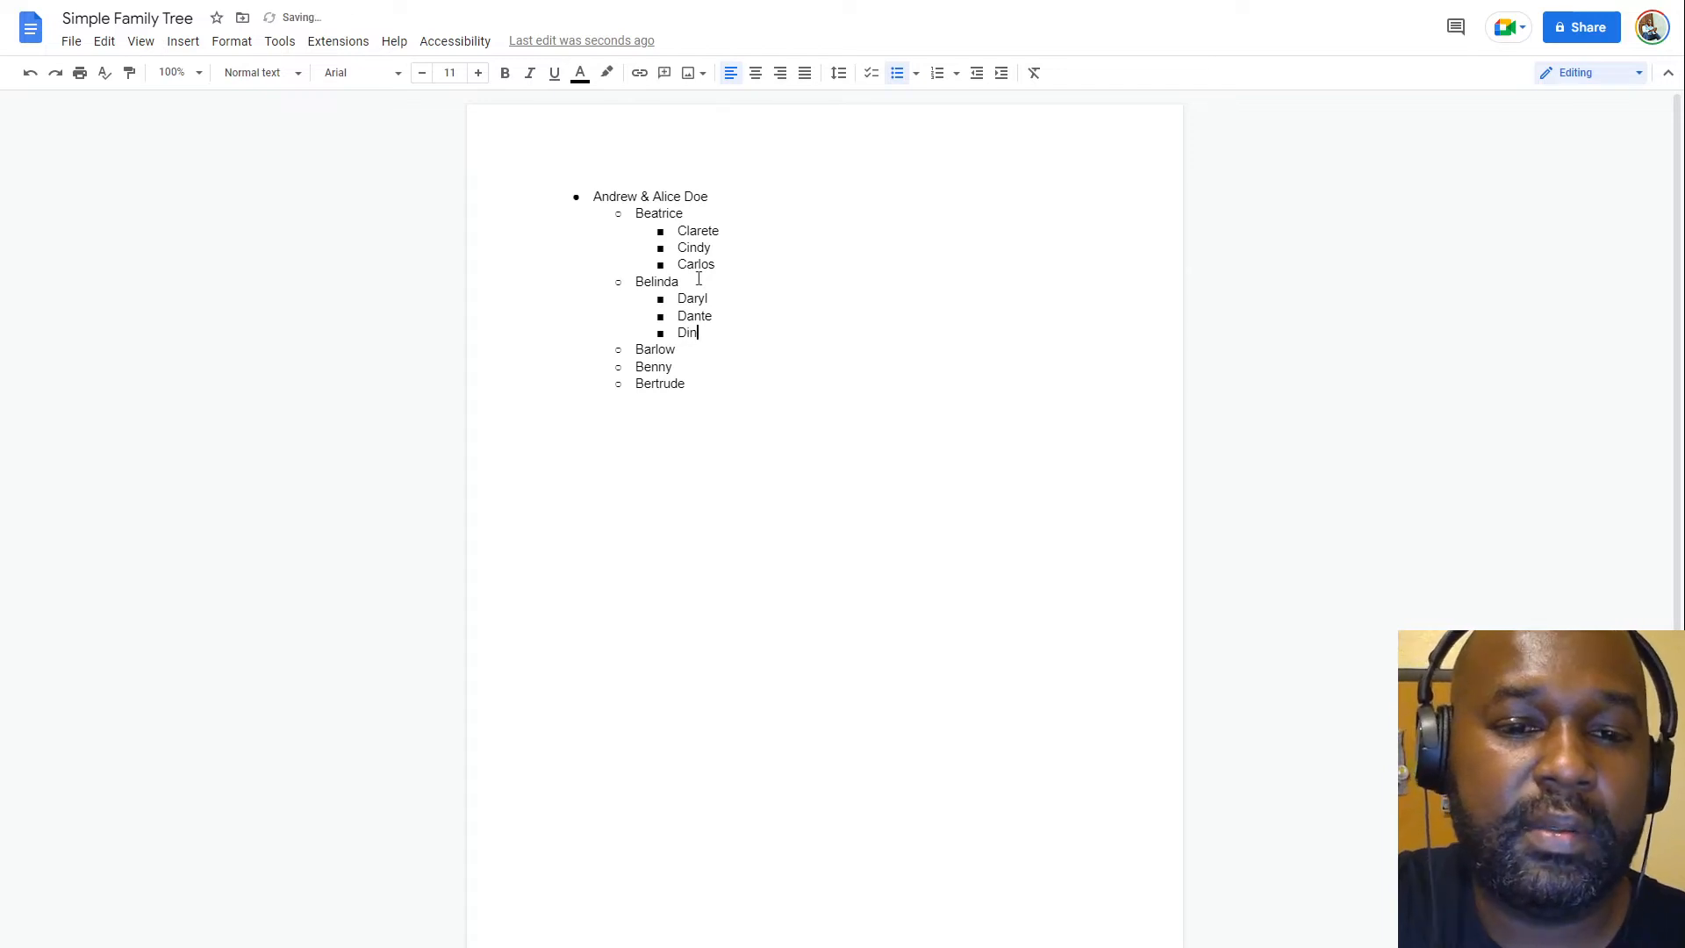
key("BackSpace")
key("BackSpace")
key("BackSpace")
type("anita")
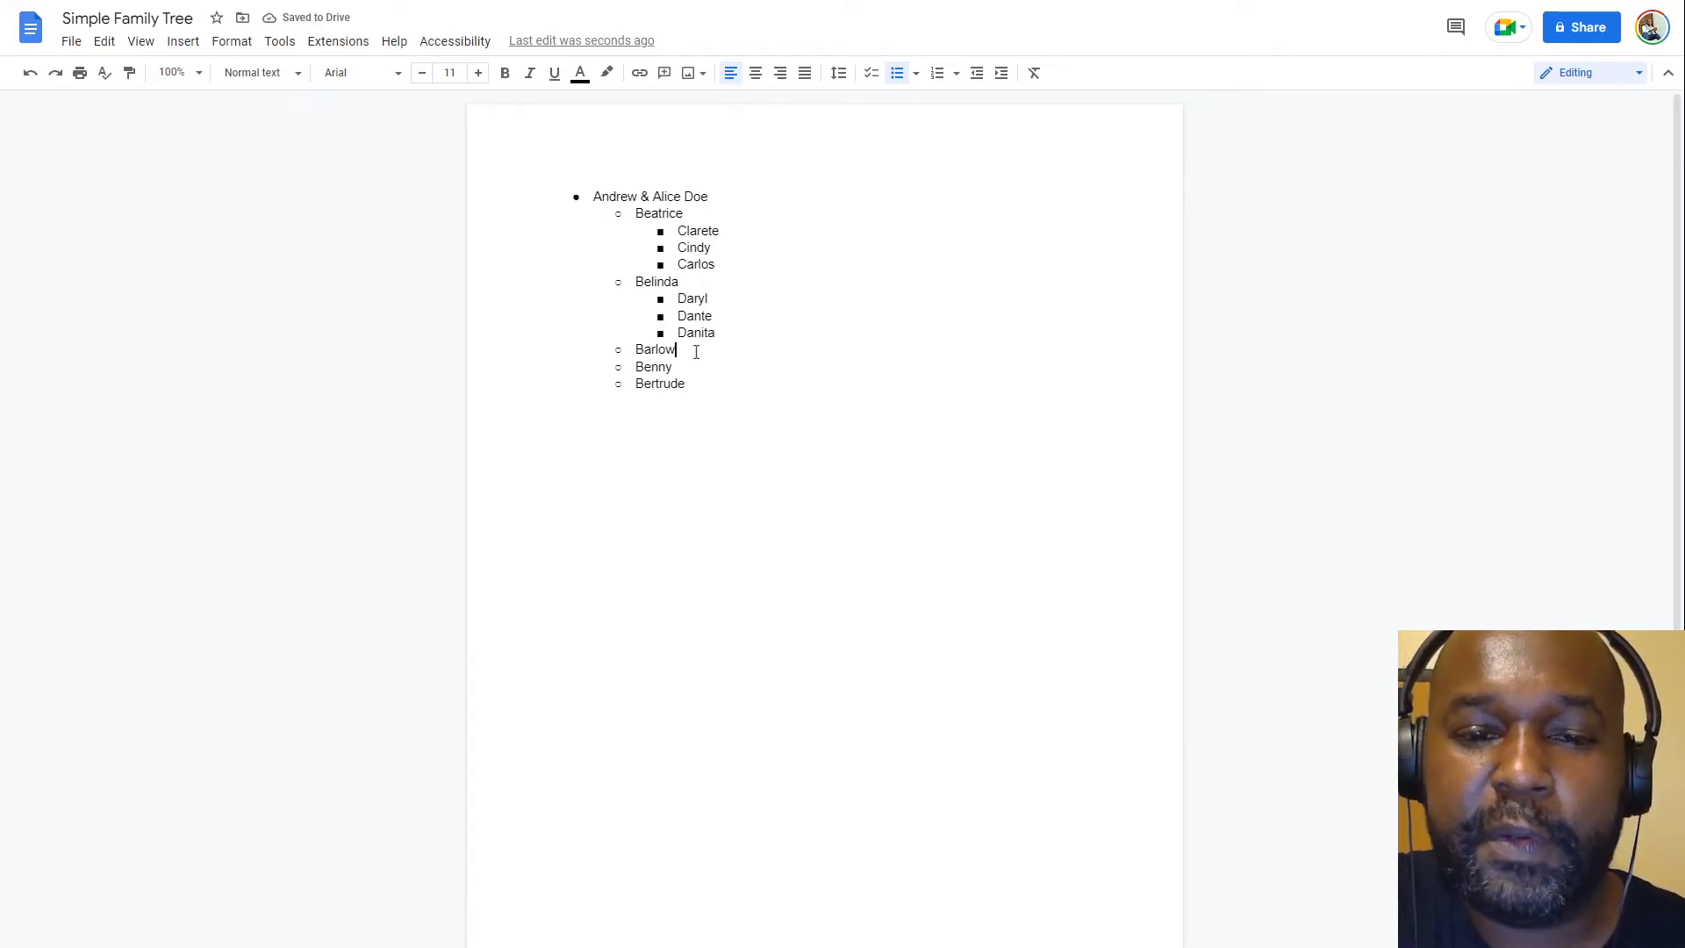
Add four grandchildren's first names as third-level bullets beneath the third child in the list
key("Return")
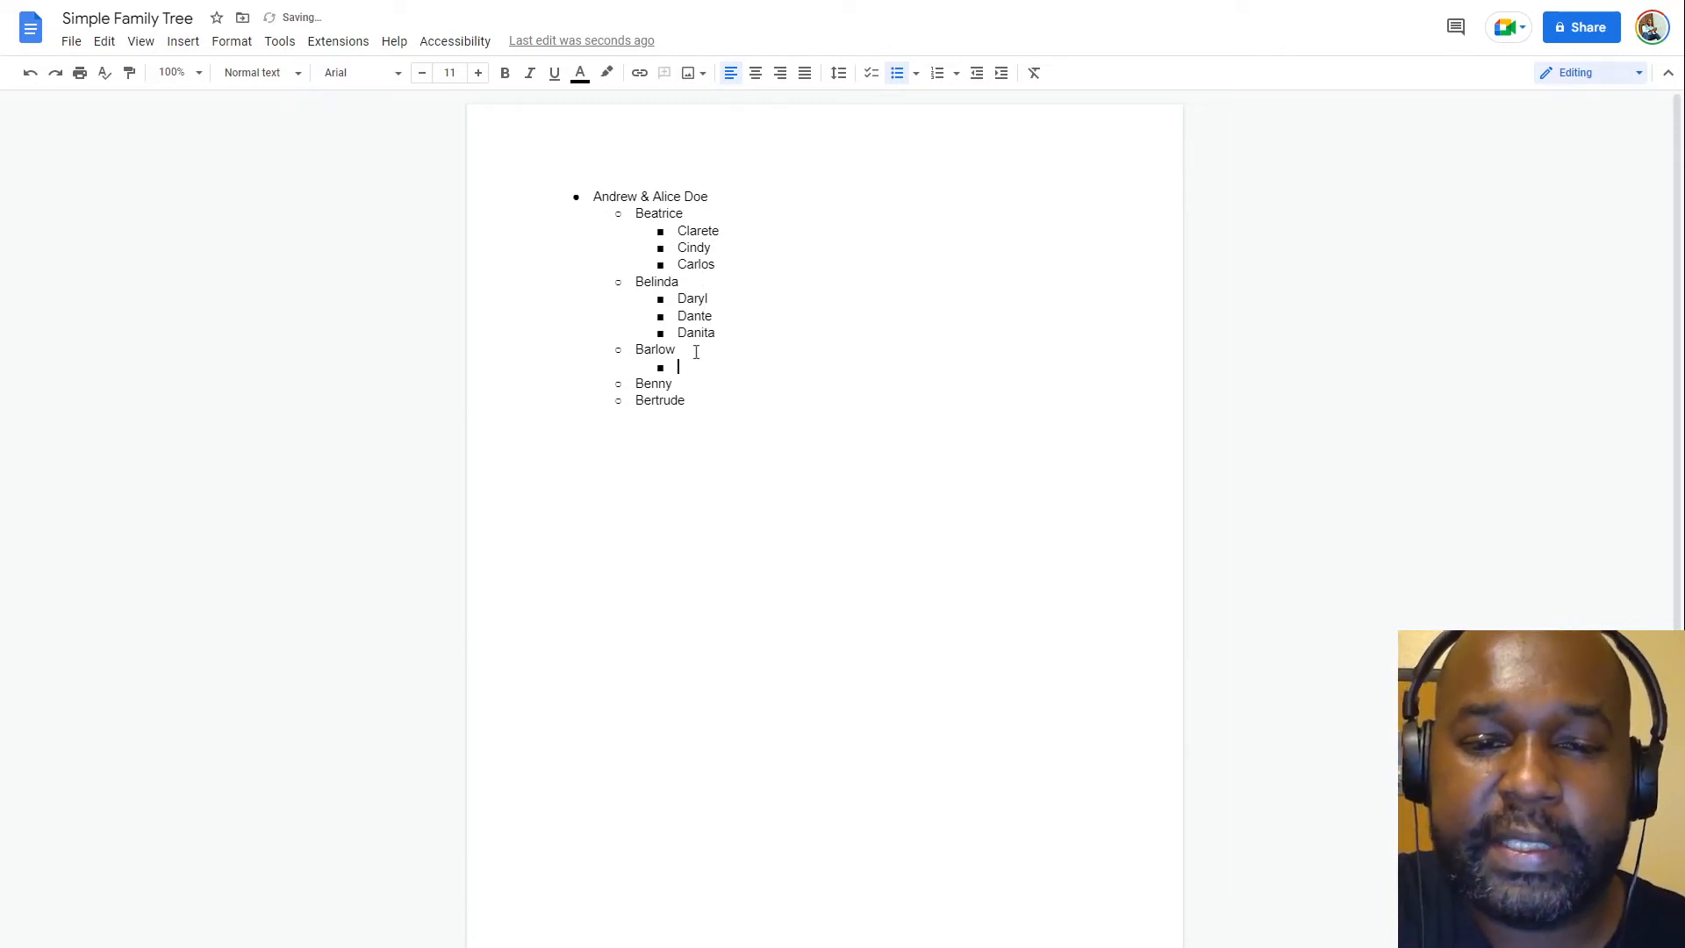
type("Erica")
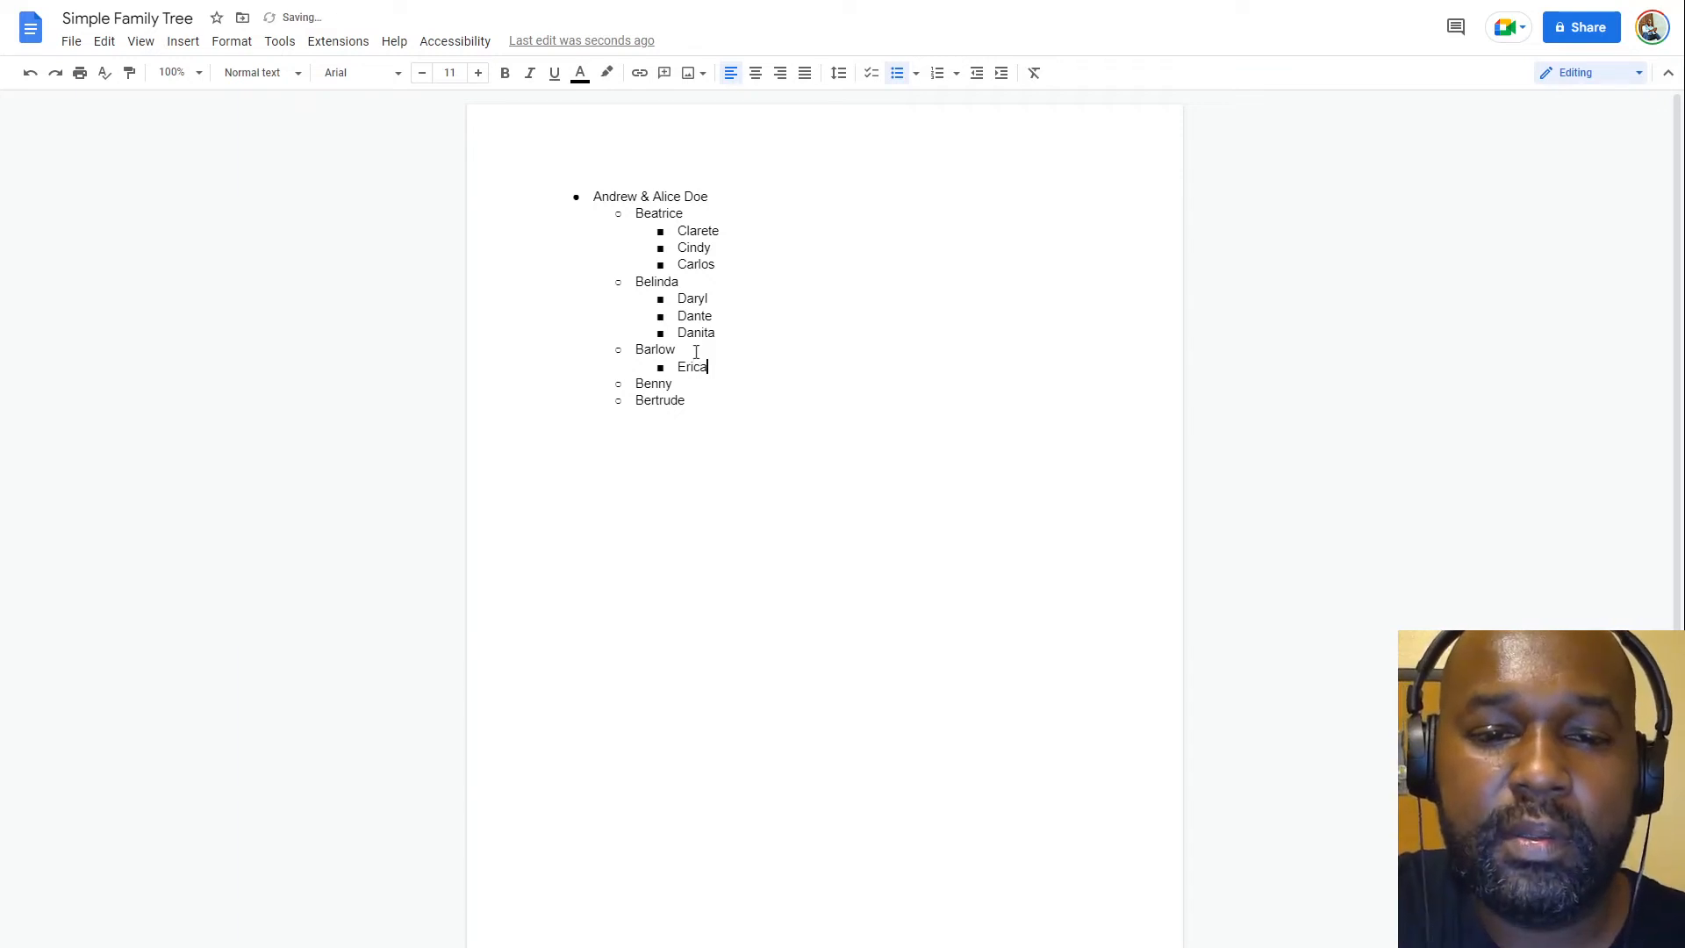
key("Return")
type("Eli")
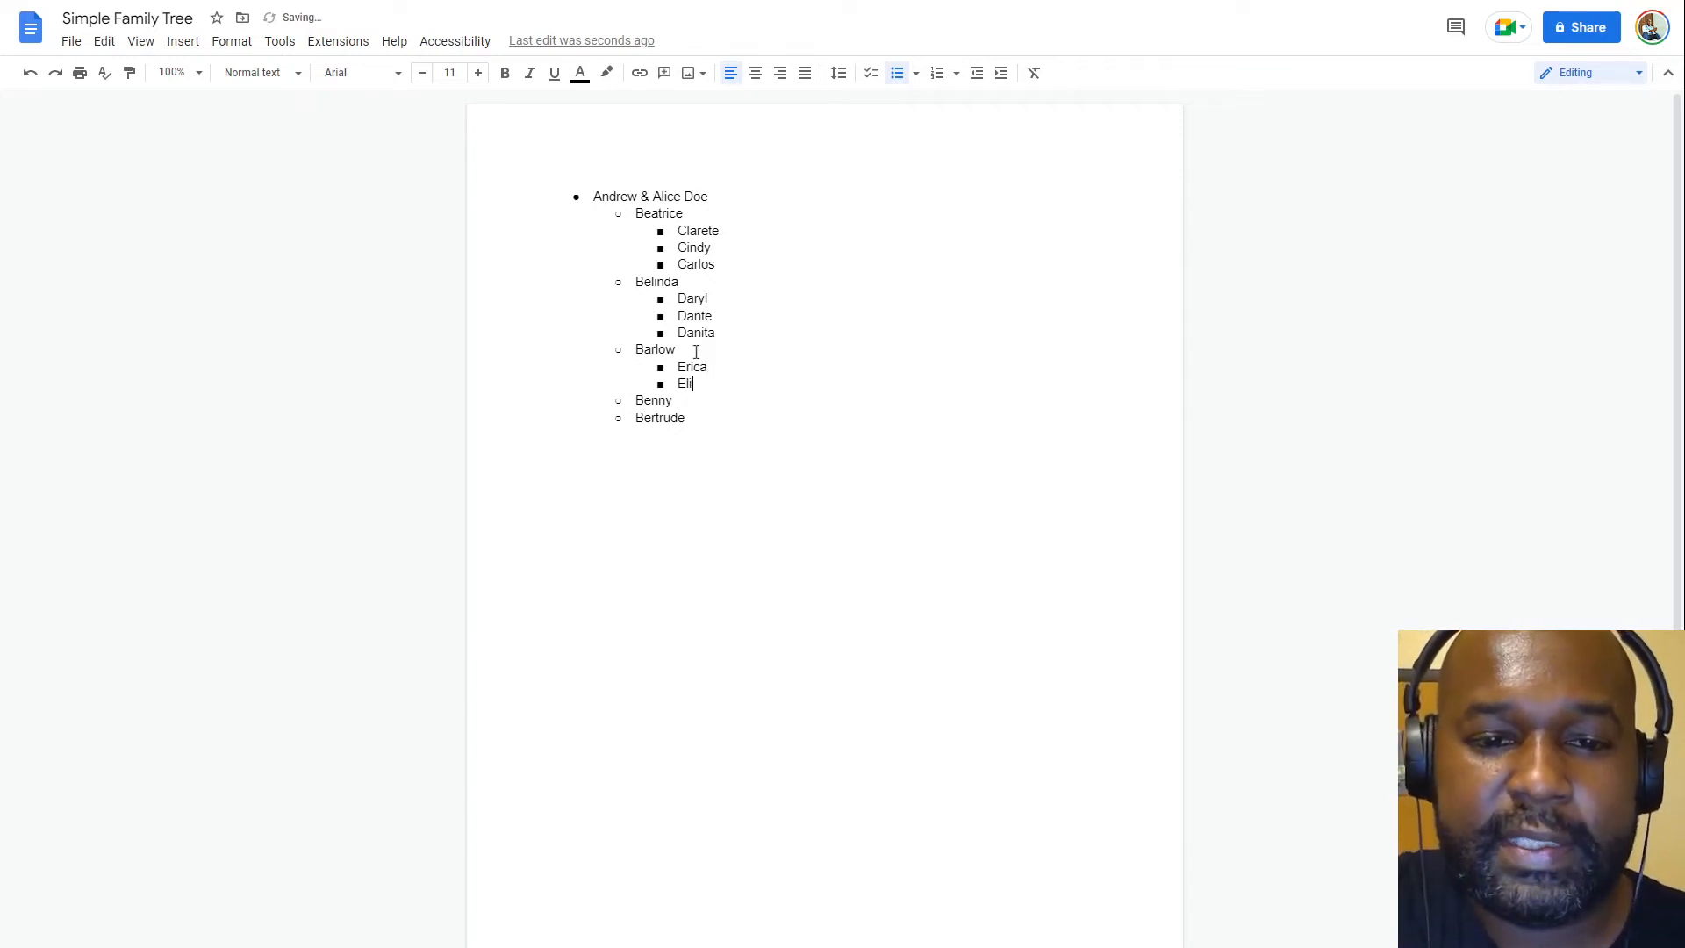
type("zabeth")
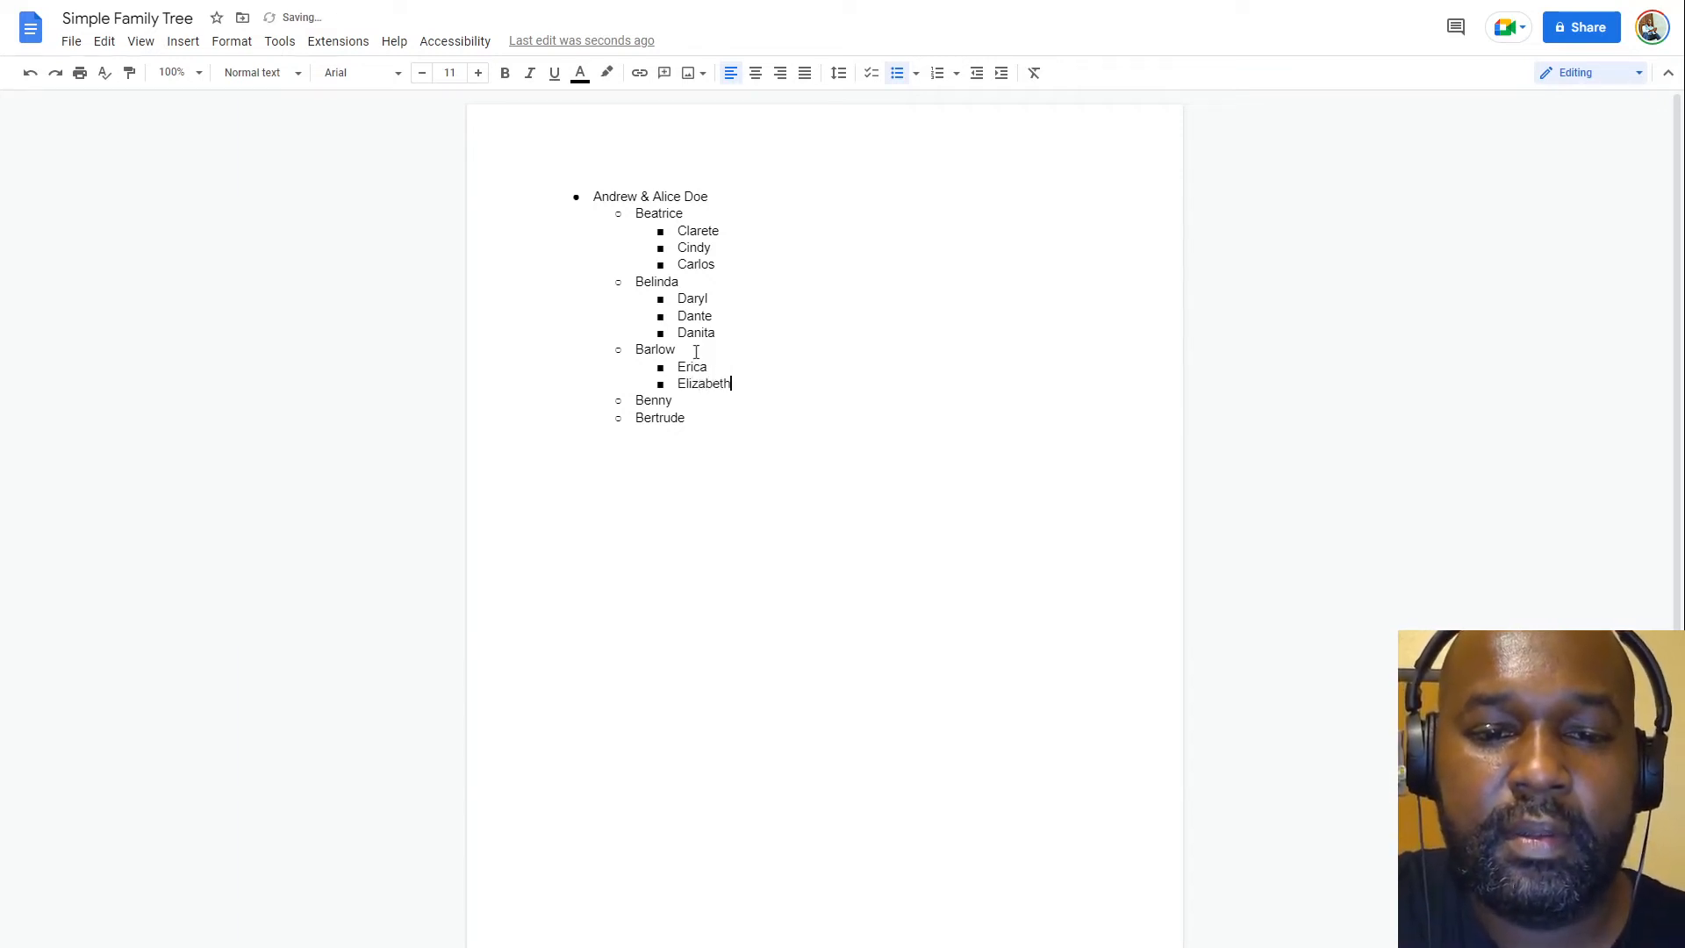
key("Return")
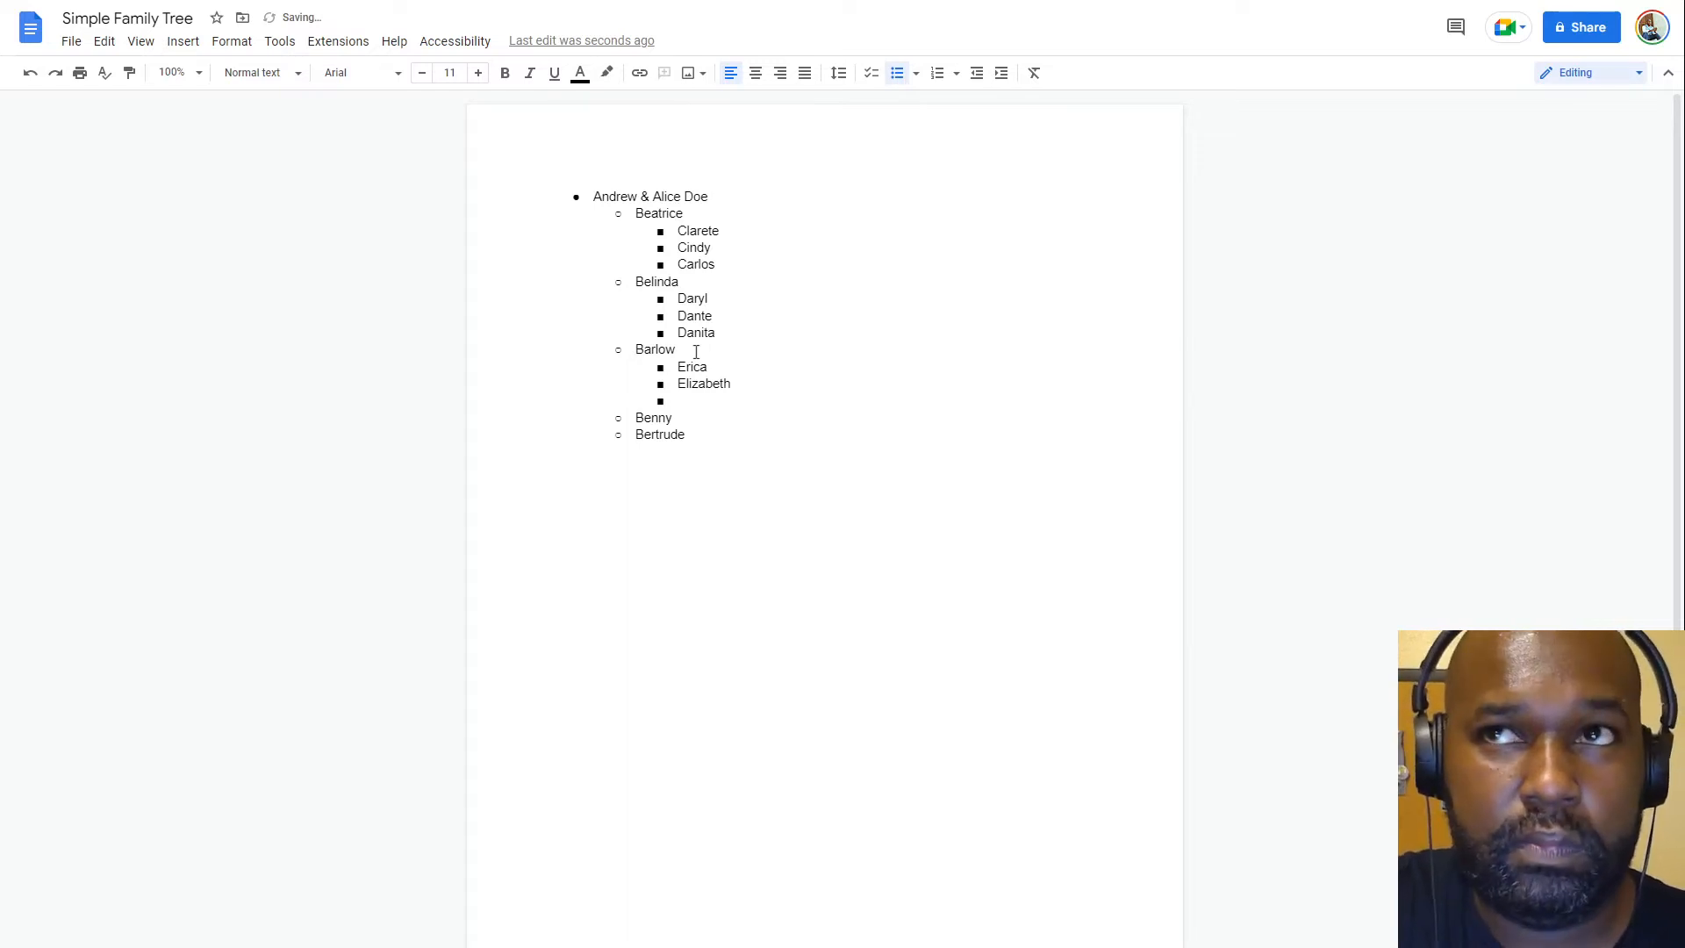
type("Eric")
key("Return")
type("Emanuel")
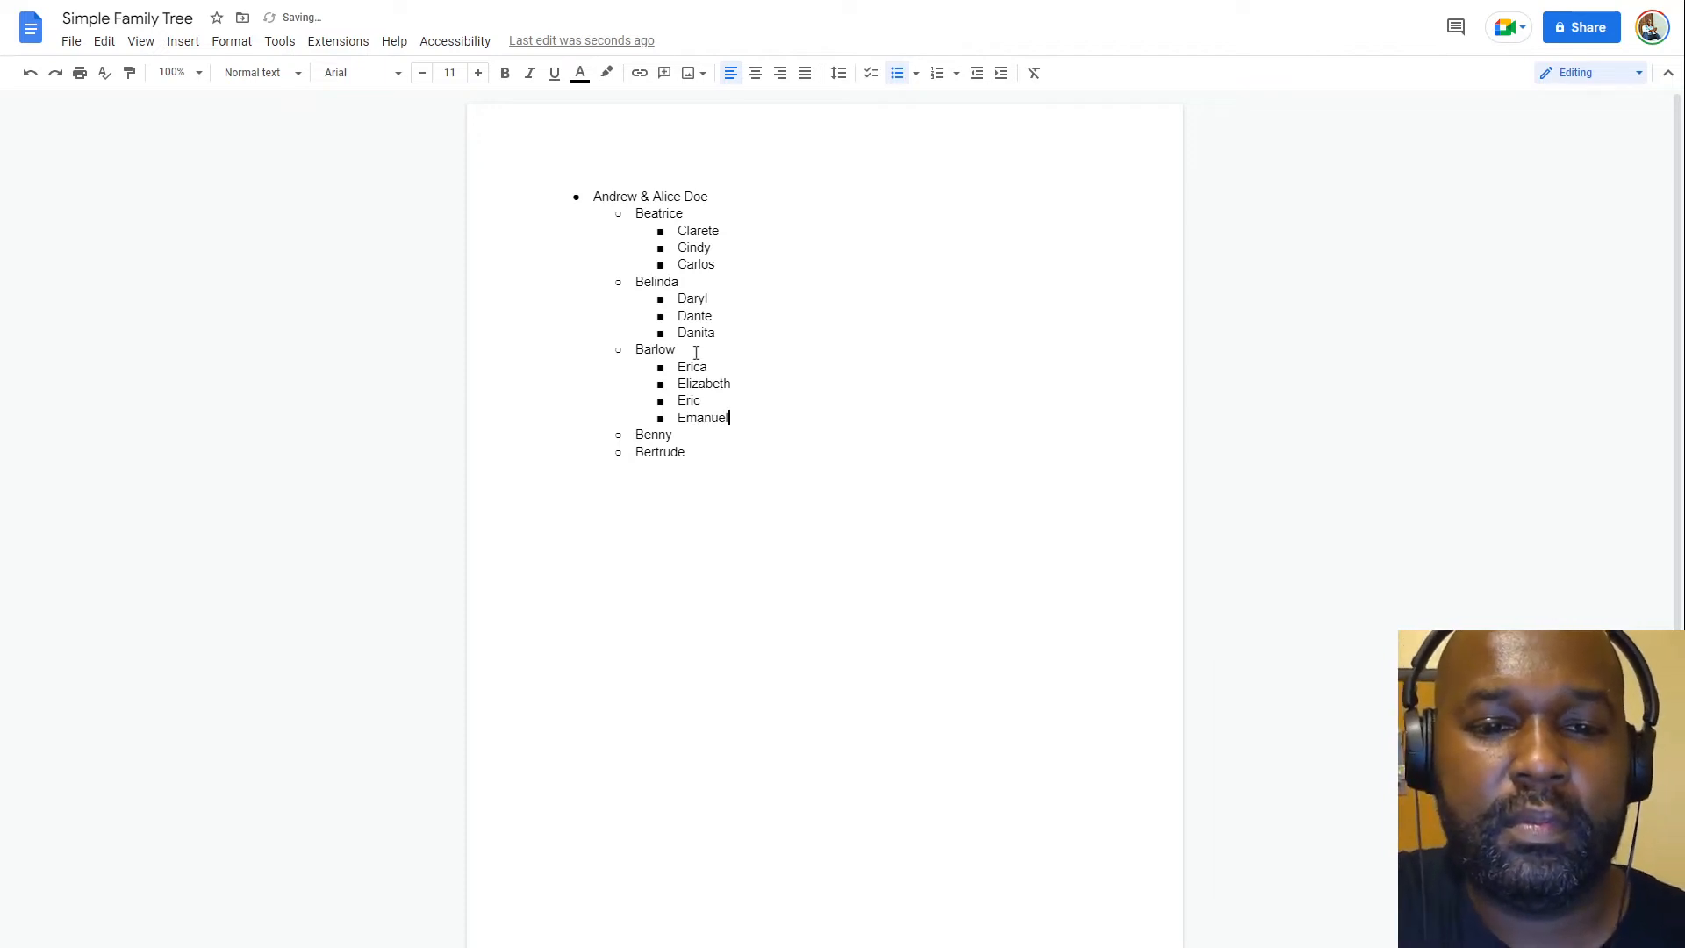
Add two grandchildren's first names as third-level bullets beneath the fourth child in the list
left_click(685, 434)
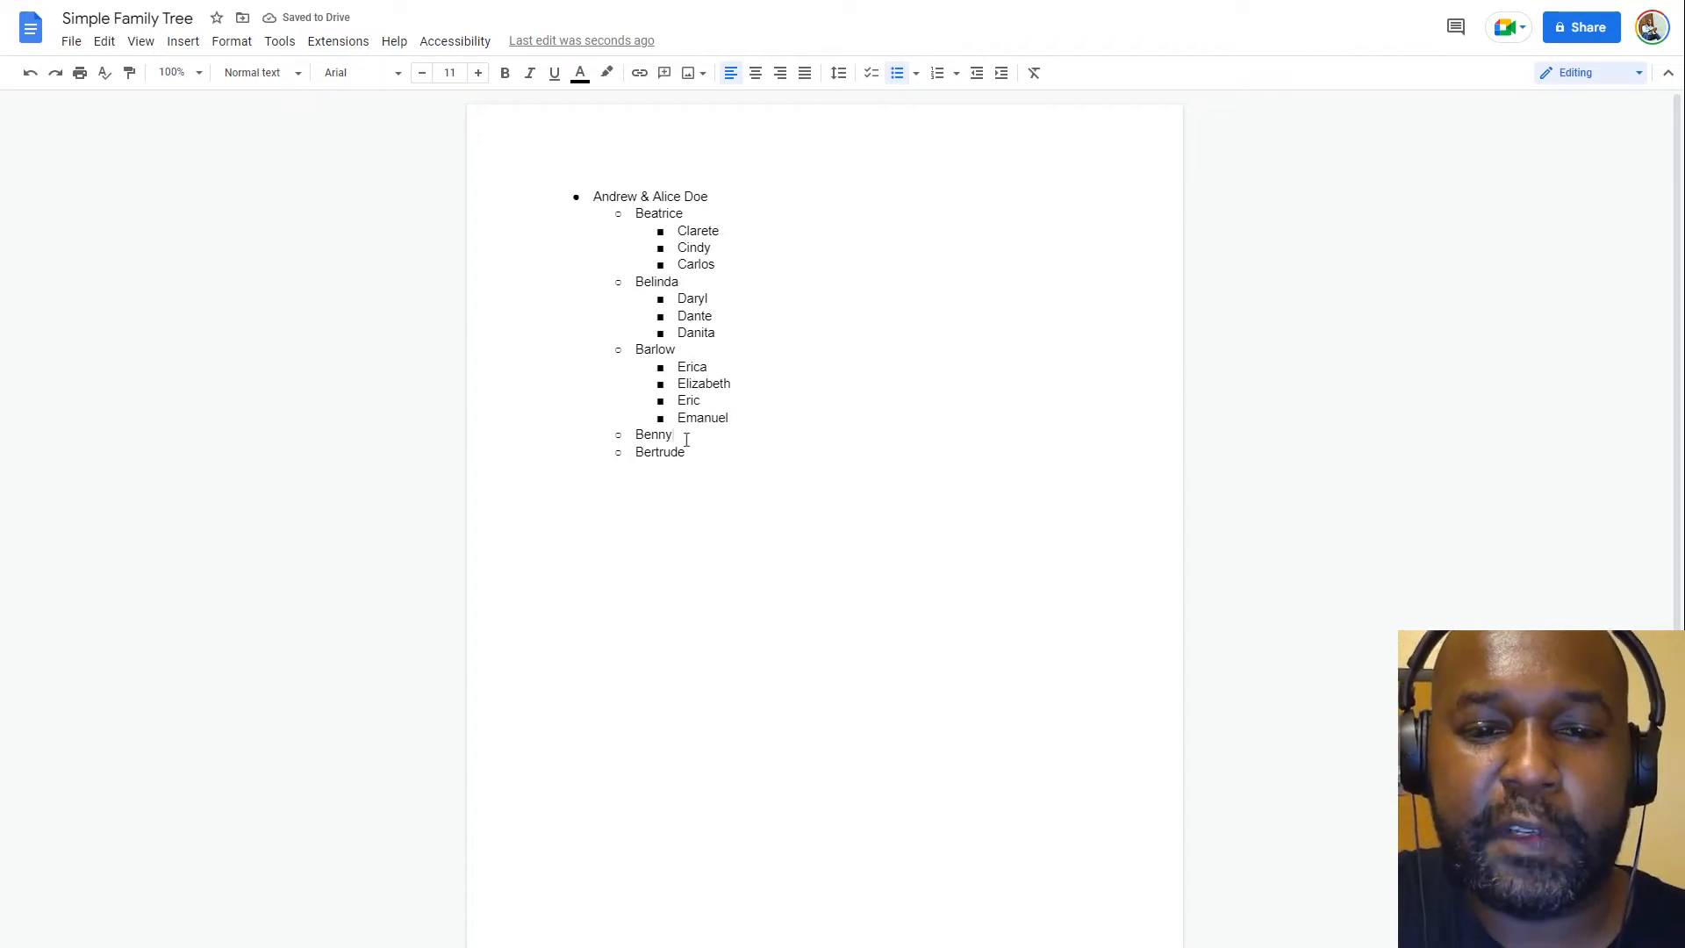
key("Return")
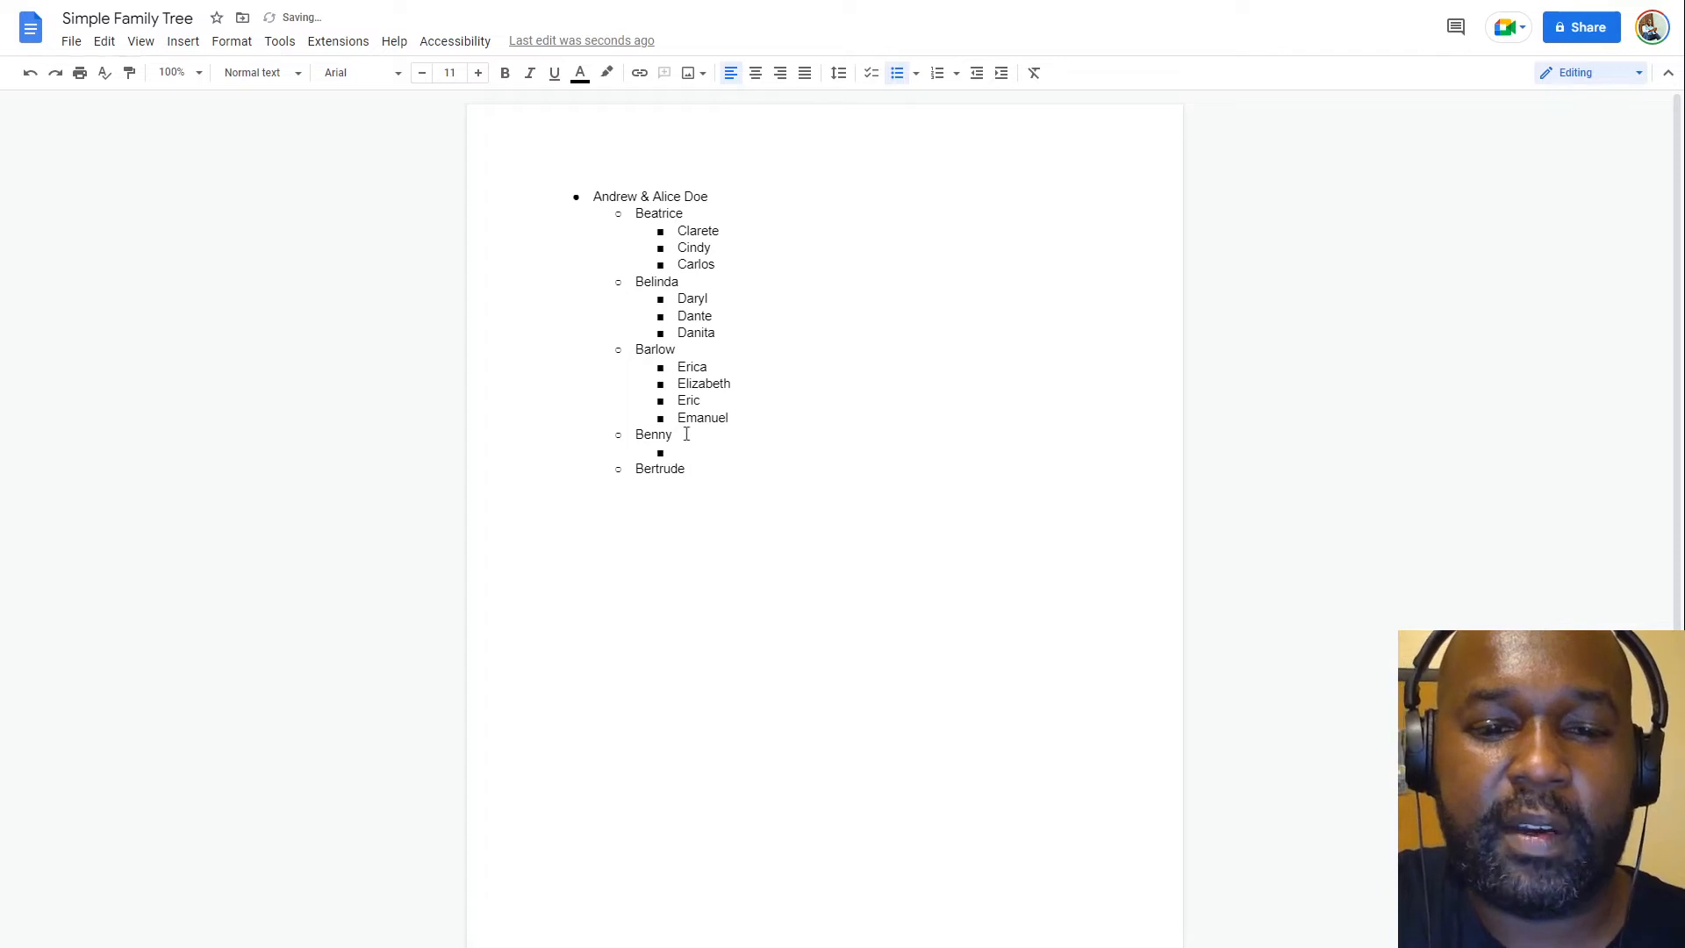
type("Flossy")
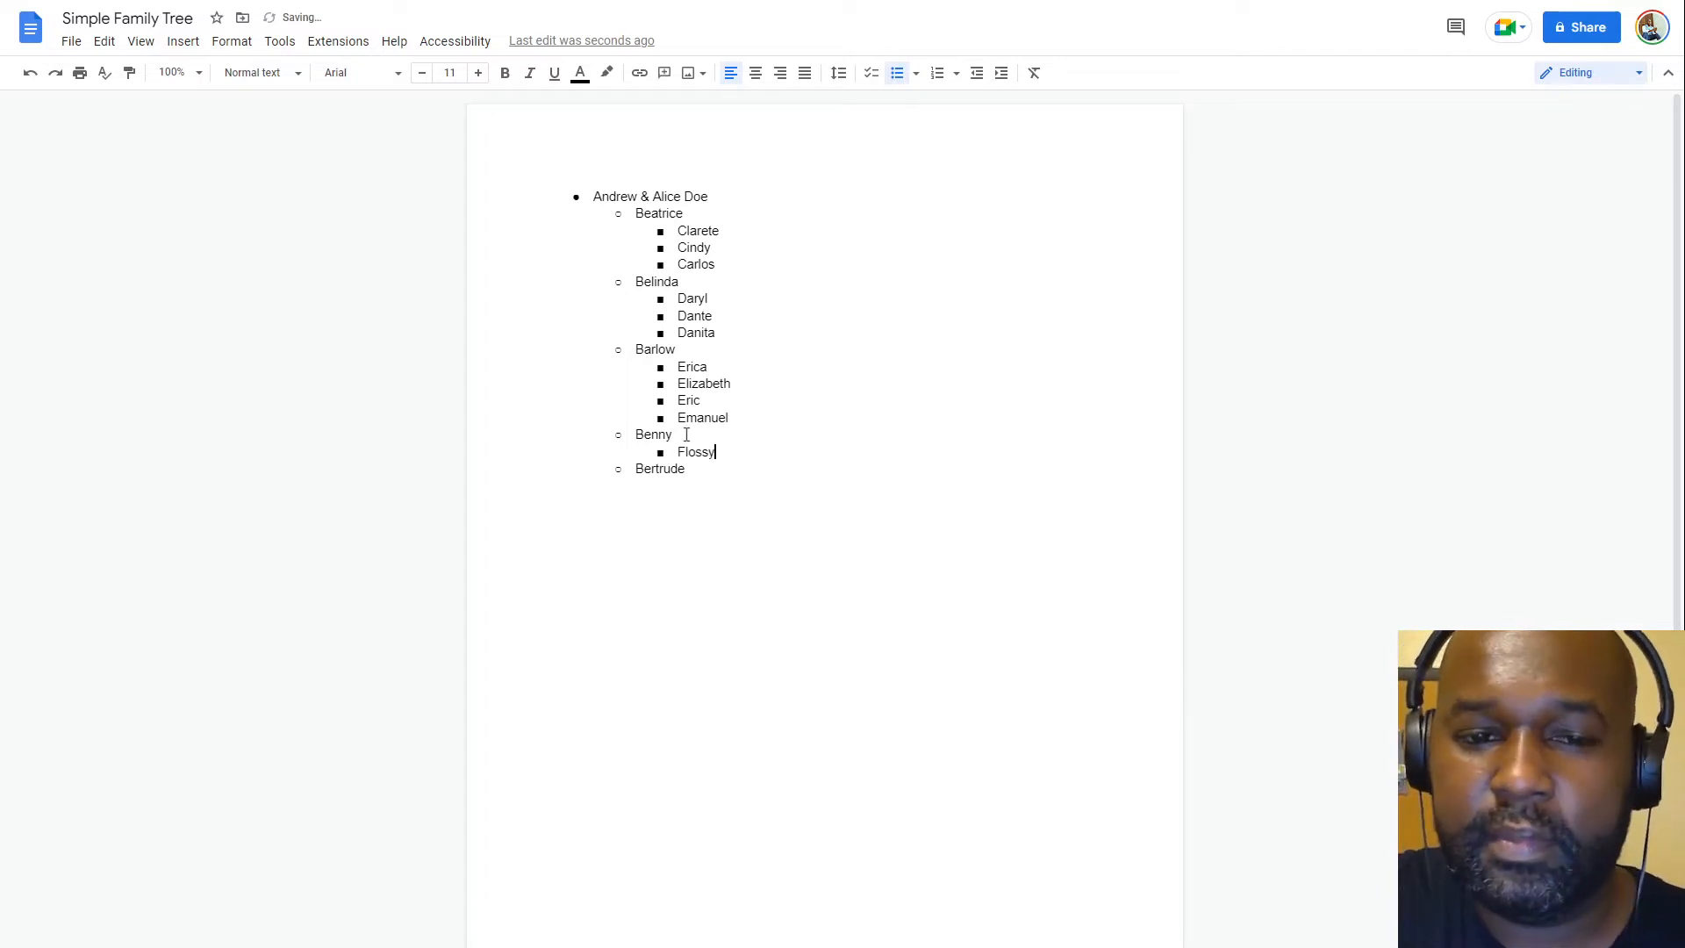
key("Return")
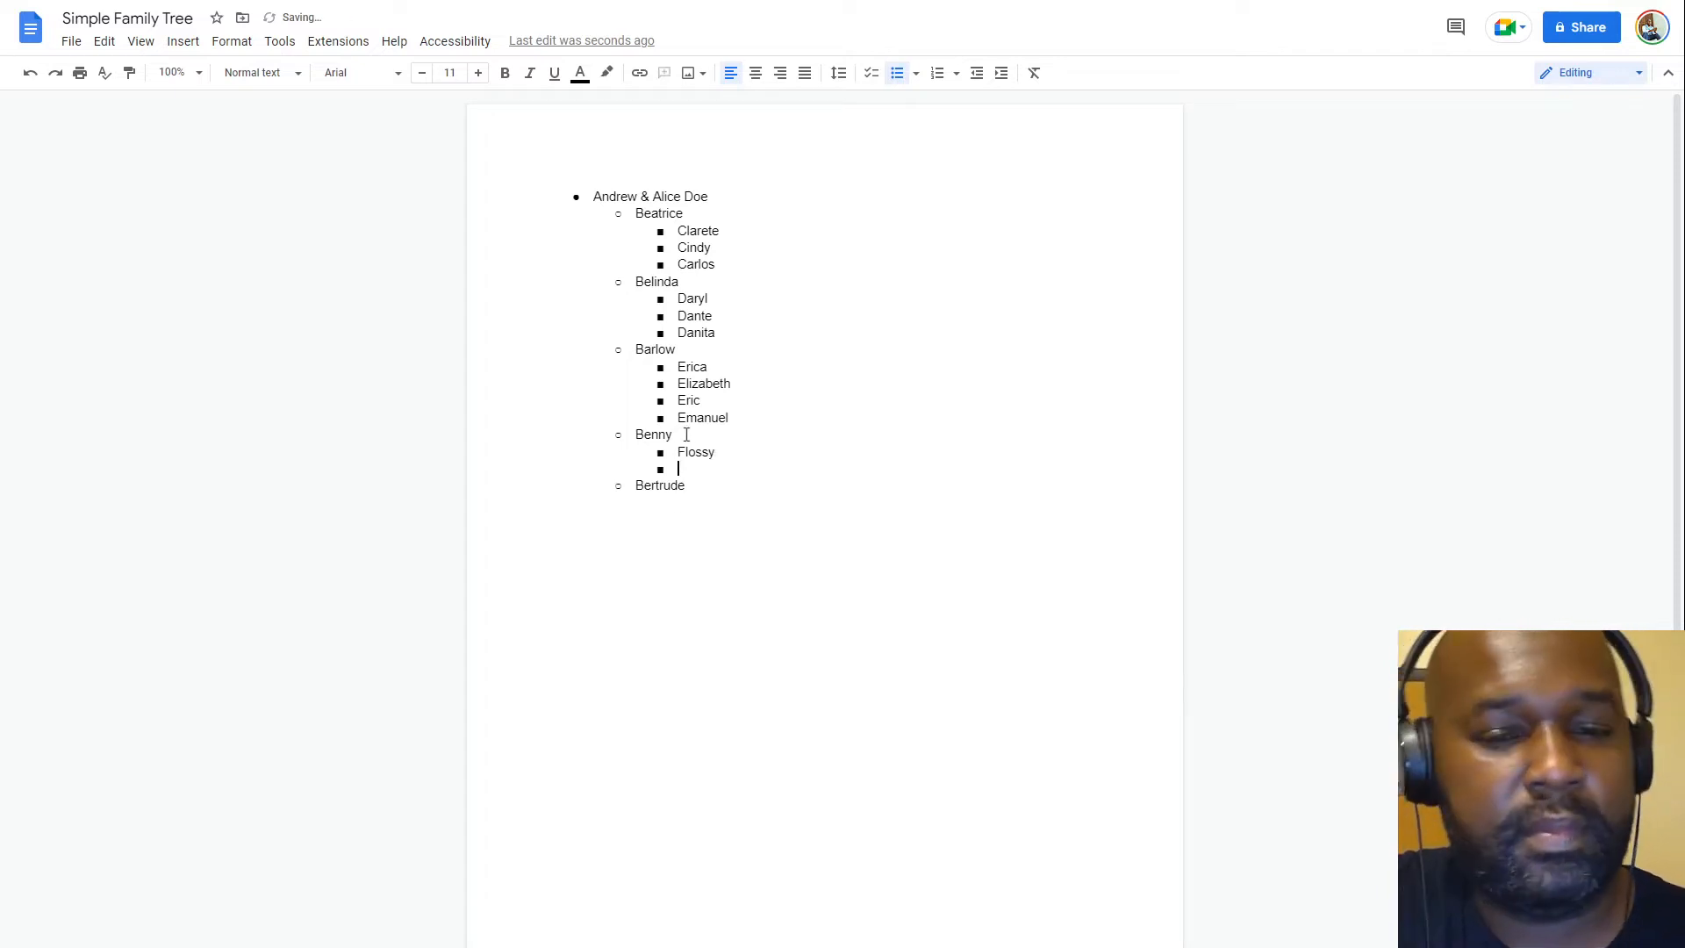
type("Fiona")
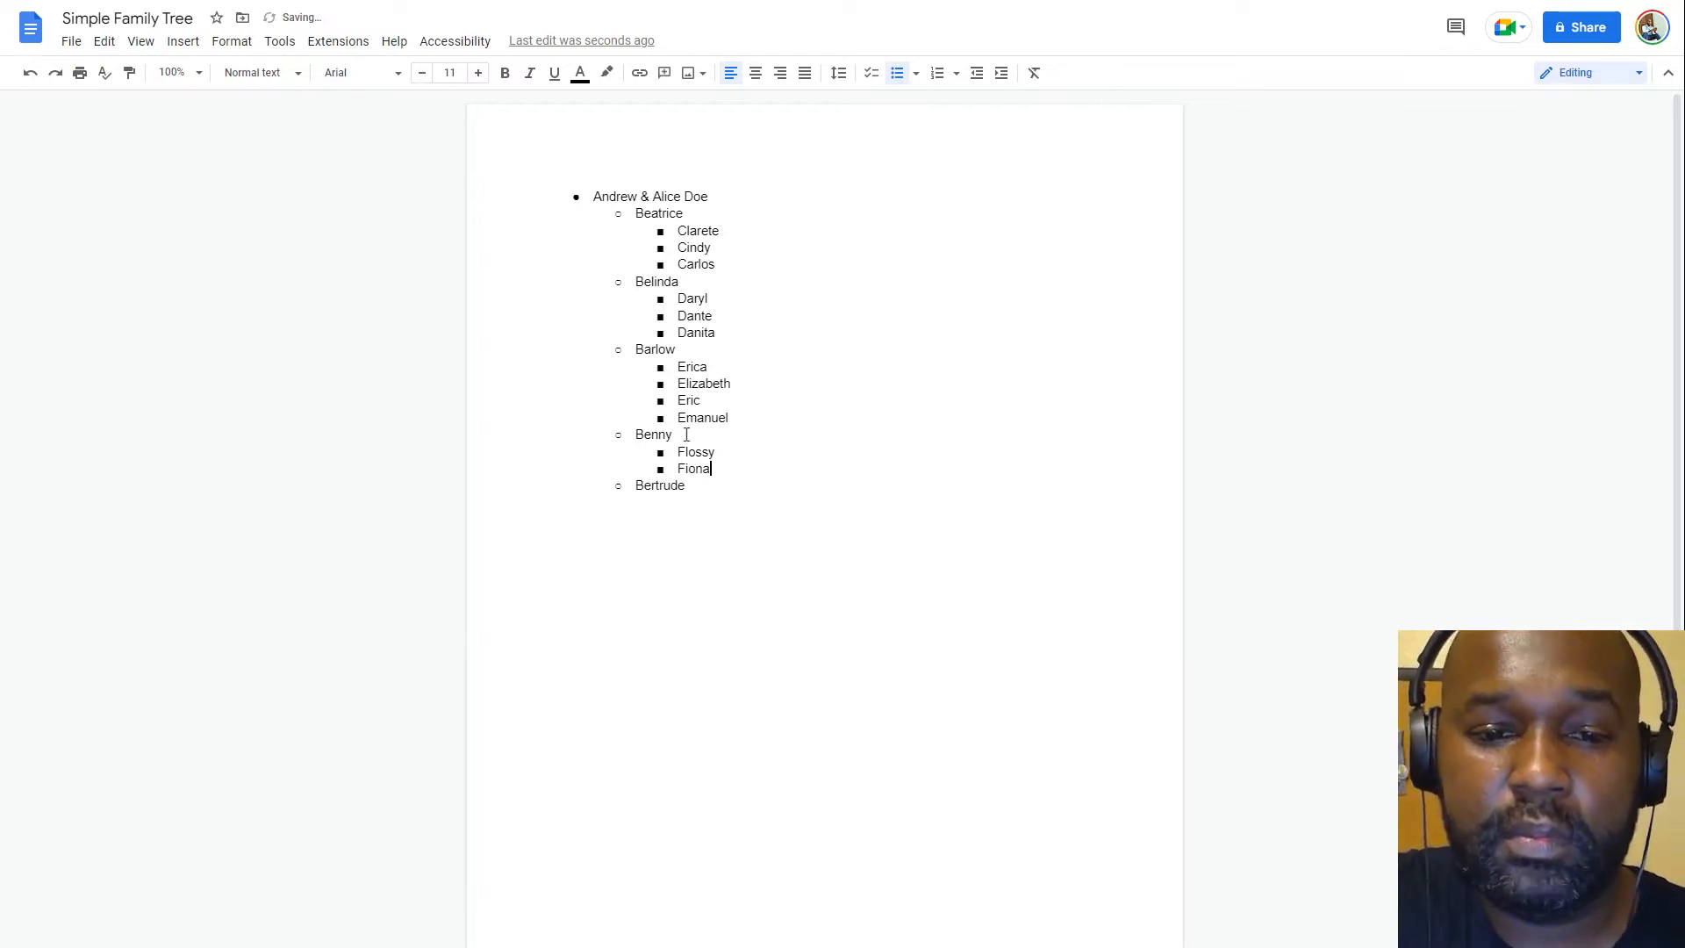
Add two more grandchildren's first names as third-level bullets at the end of the fourth child's branch
key("Return")
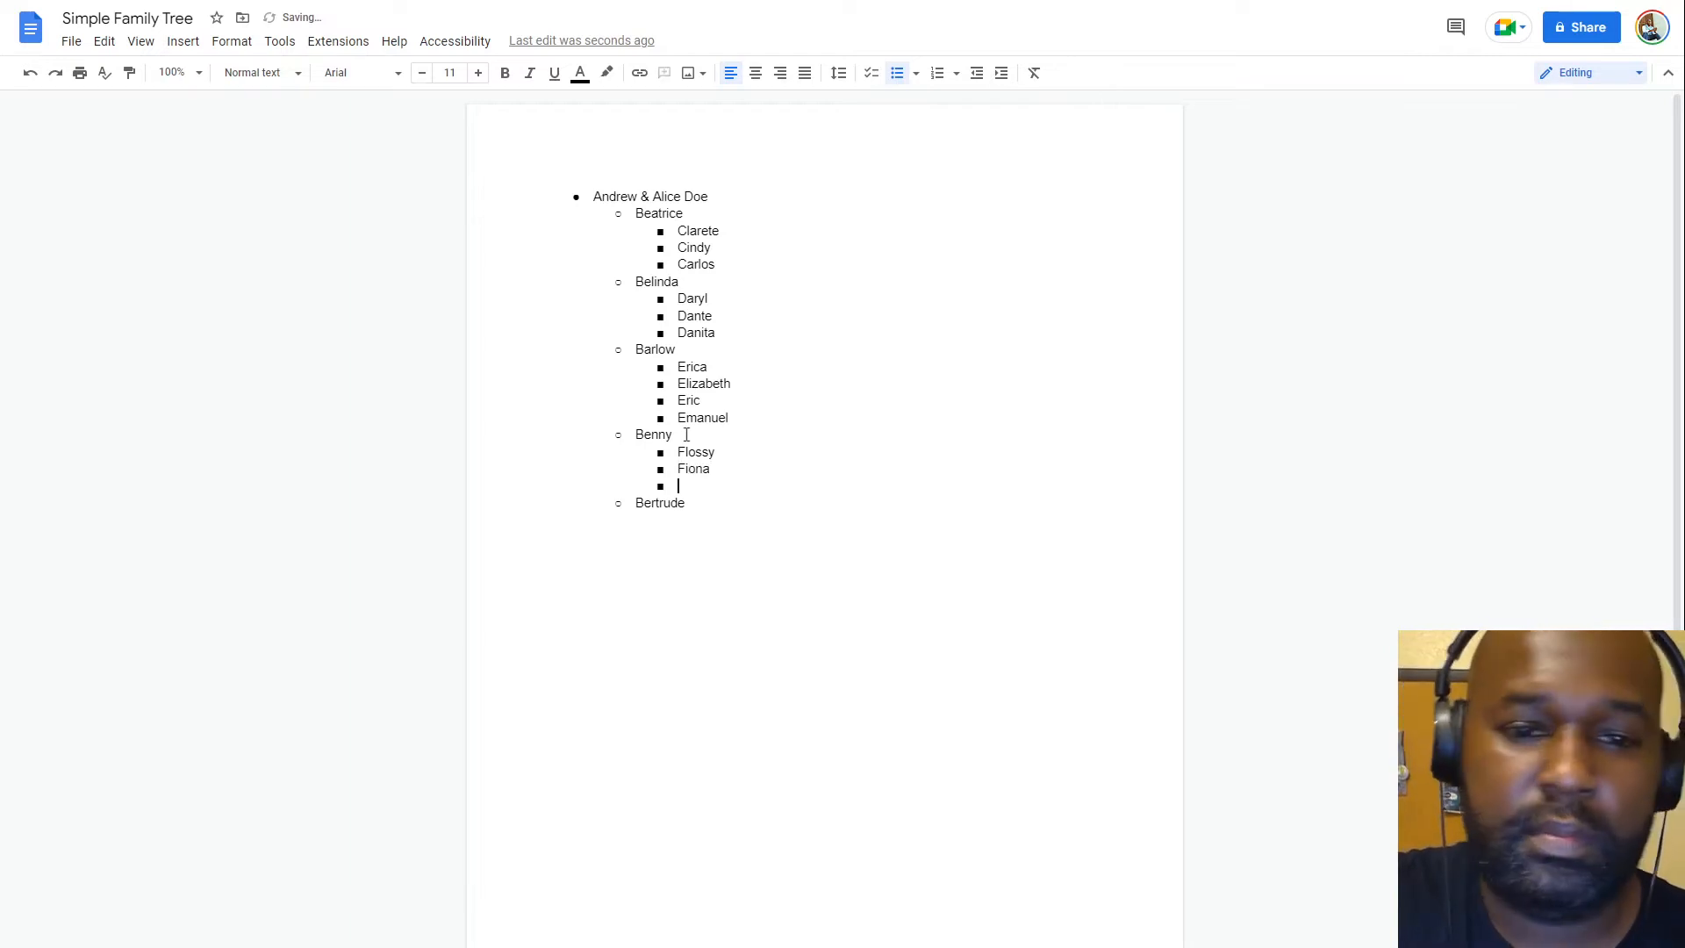
type("Ferdin")
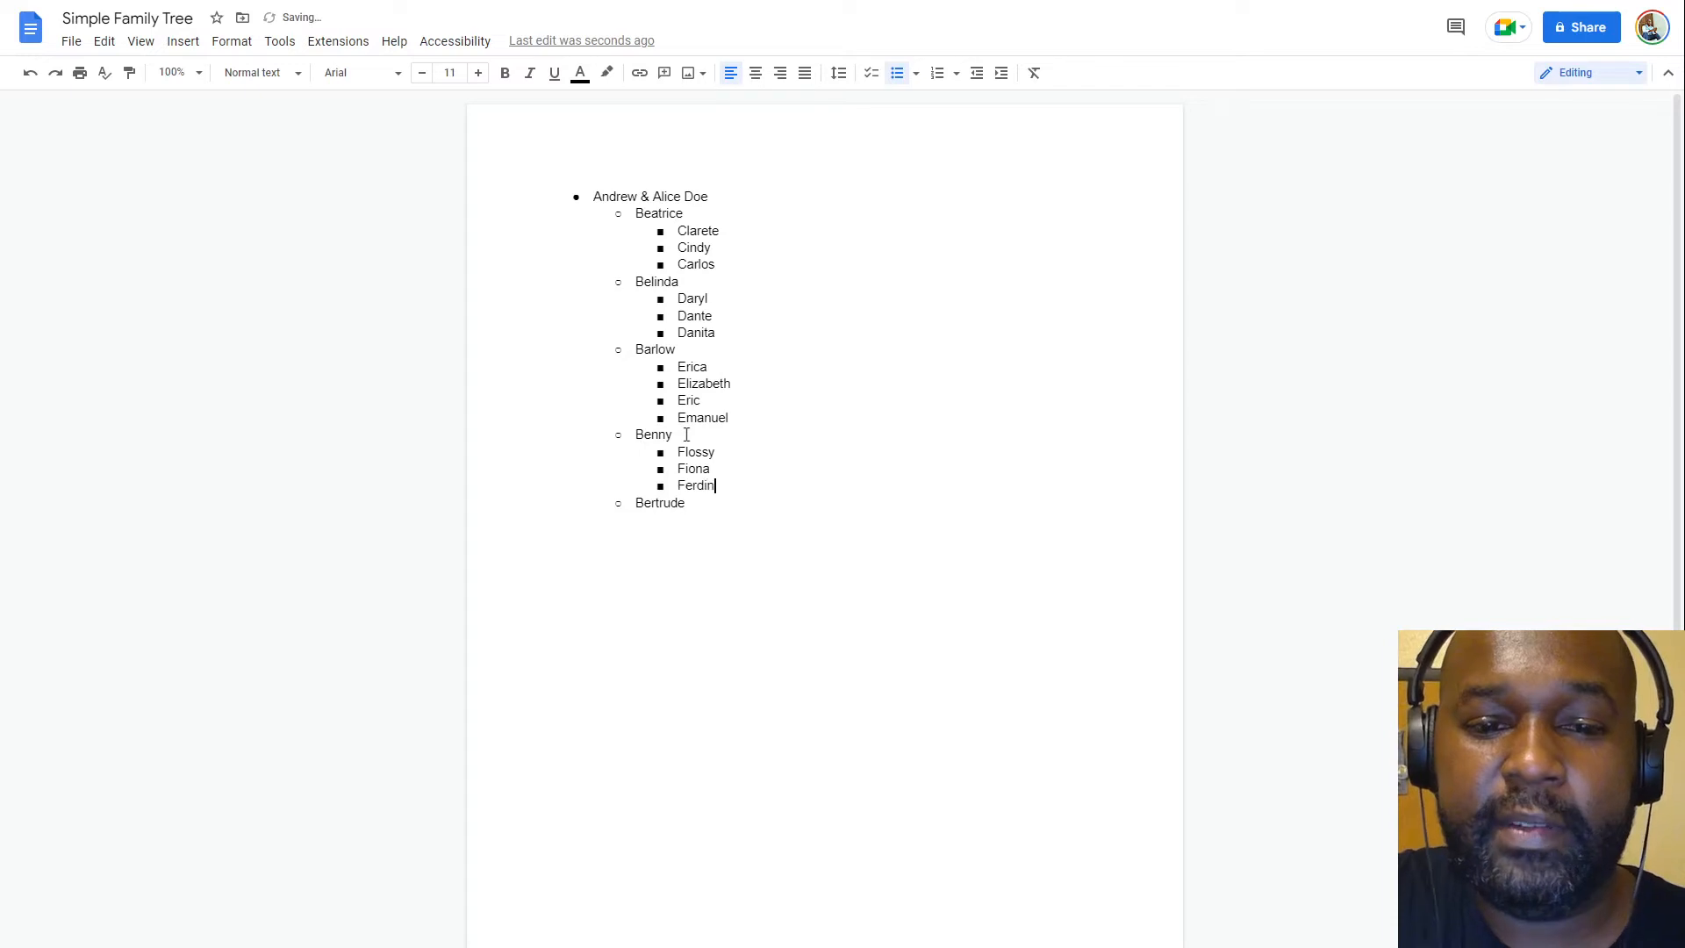
type("and")
key("Return")
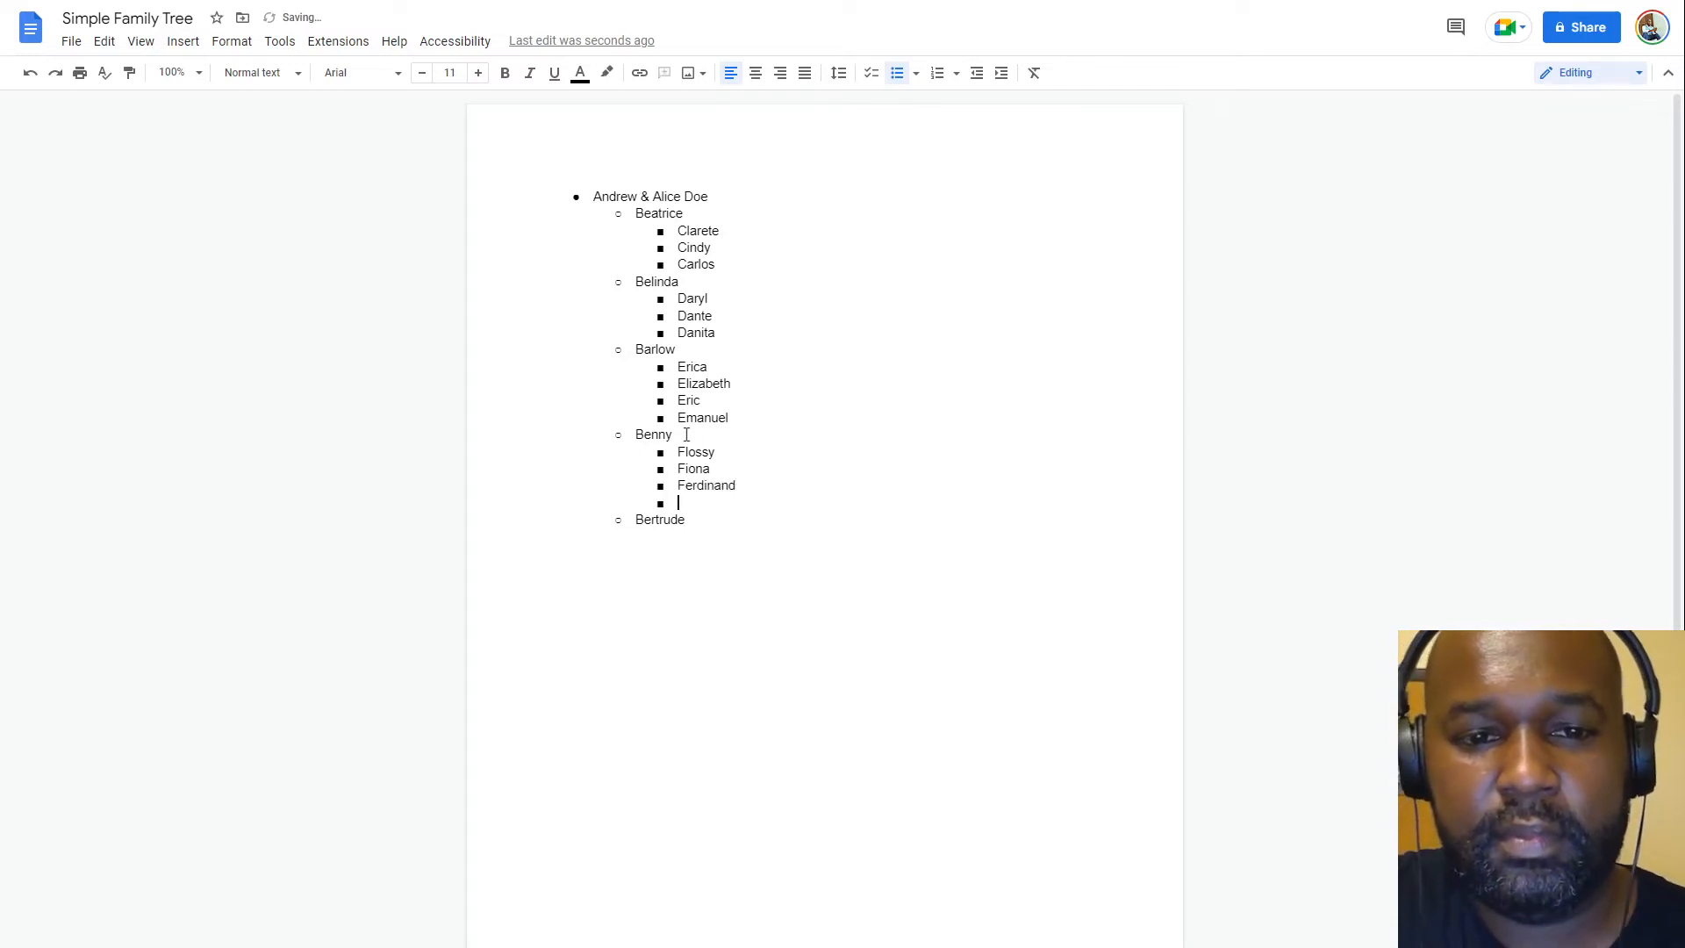
type("Fizt")
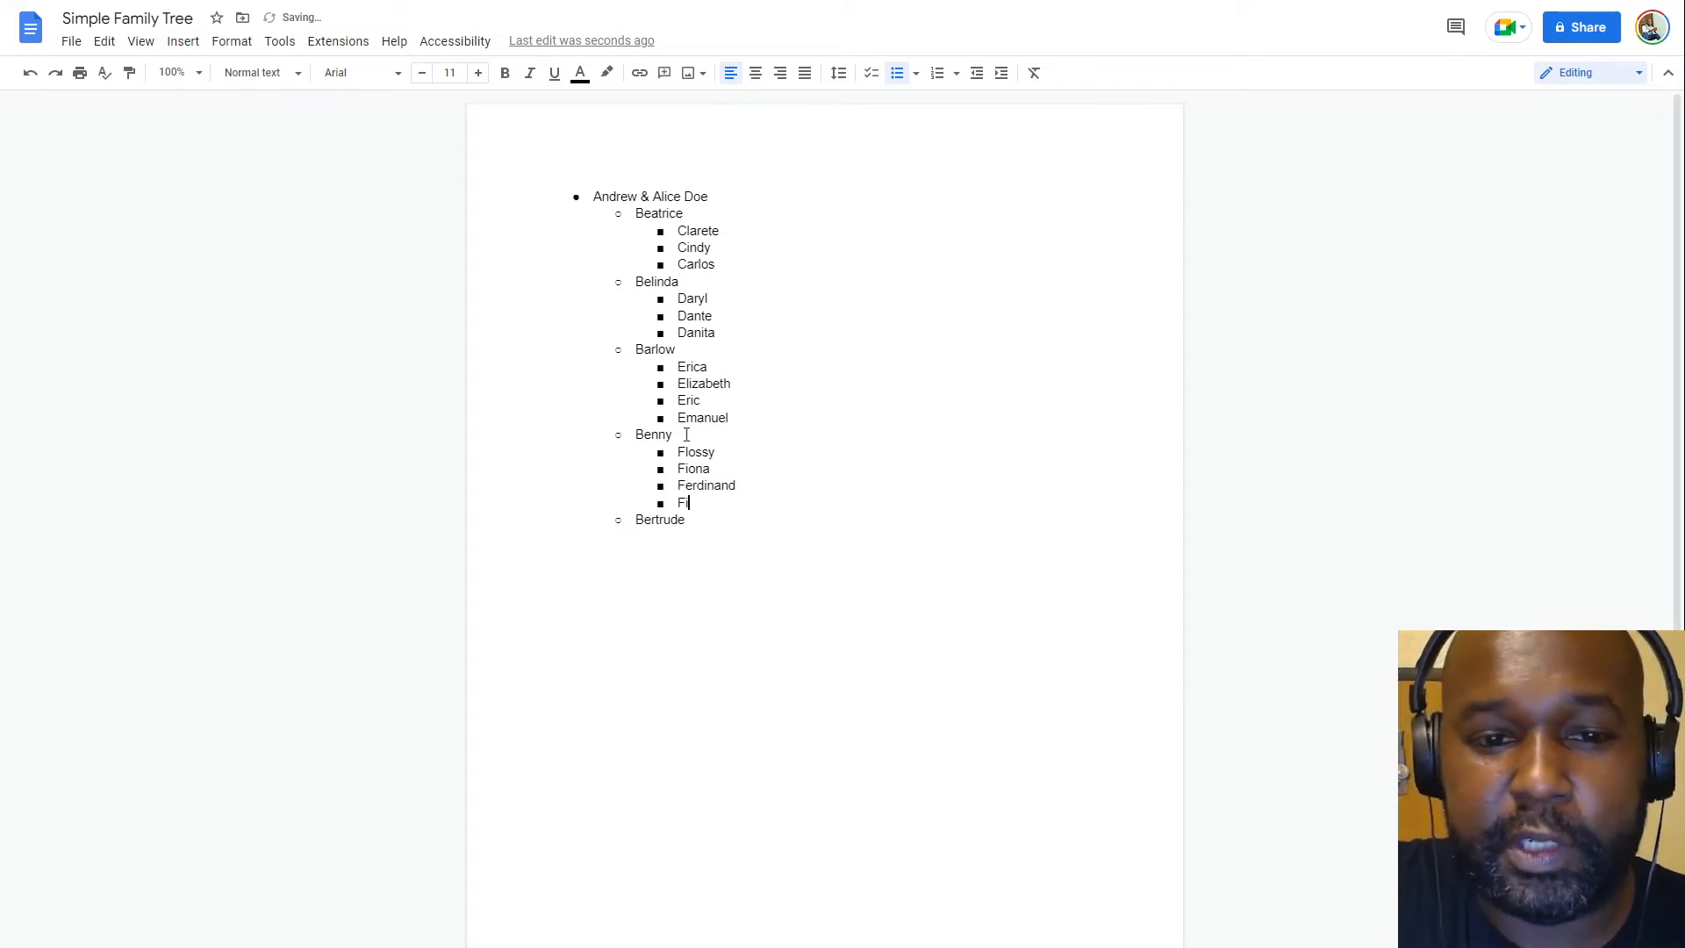
key("BackSpace")
key("BackSpace")
type("tz")
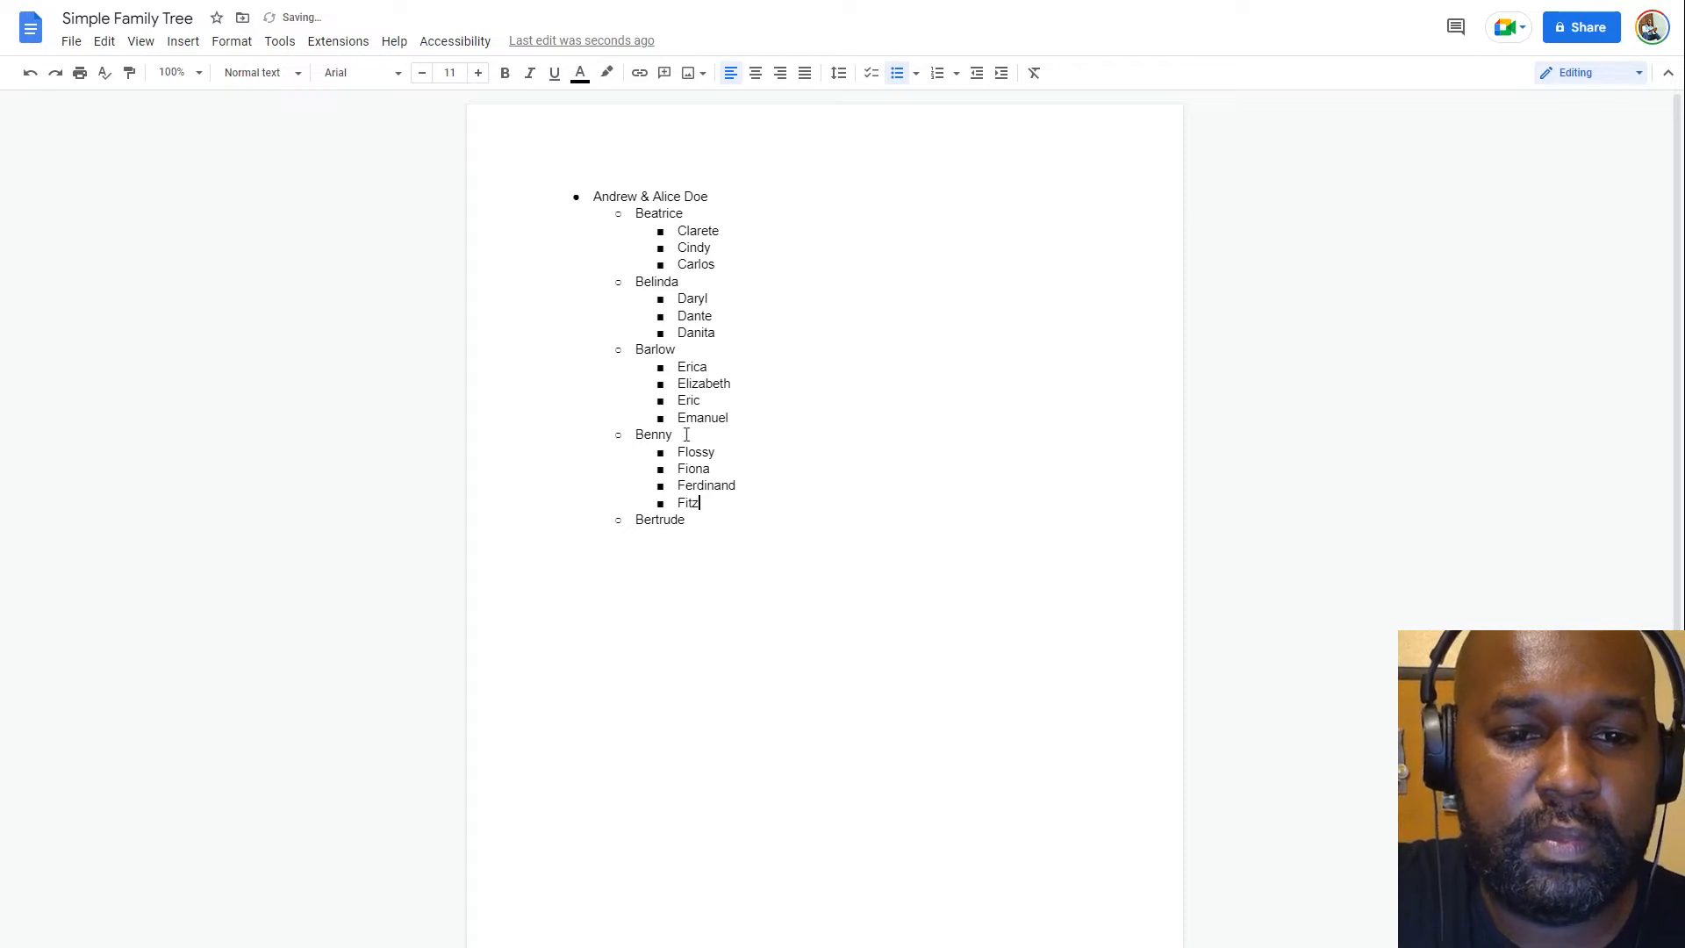
type("gerald")
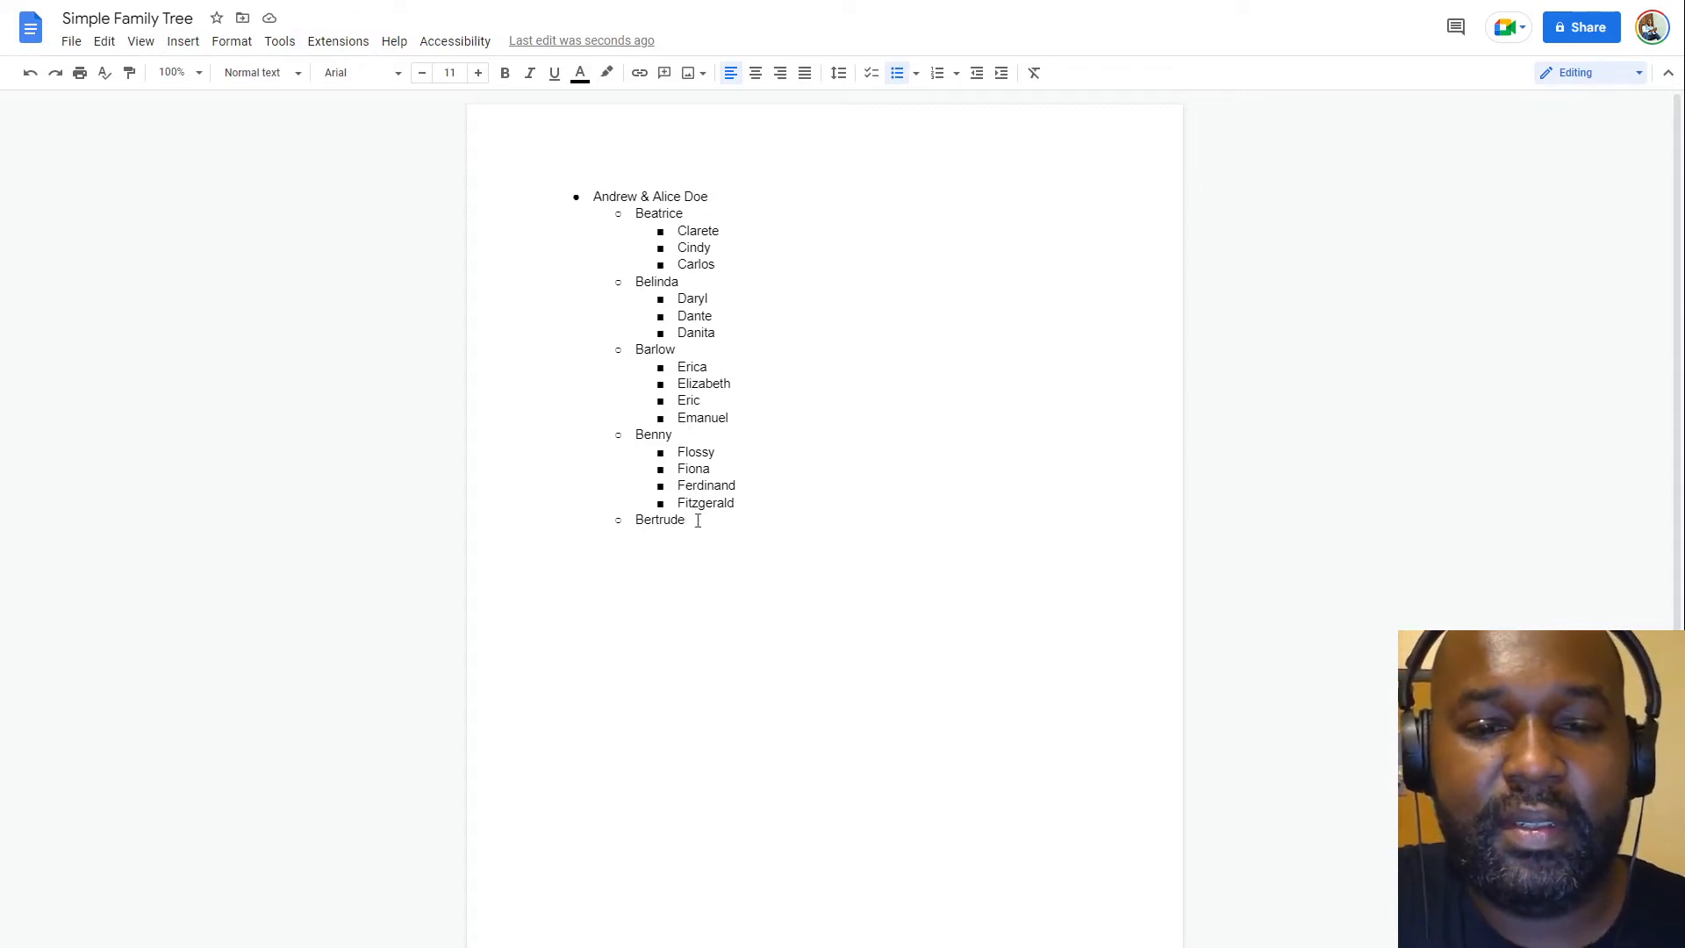
Add three grandchildren's first names as third-level bullets beneath the fifth child in the list
key("Return")
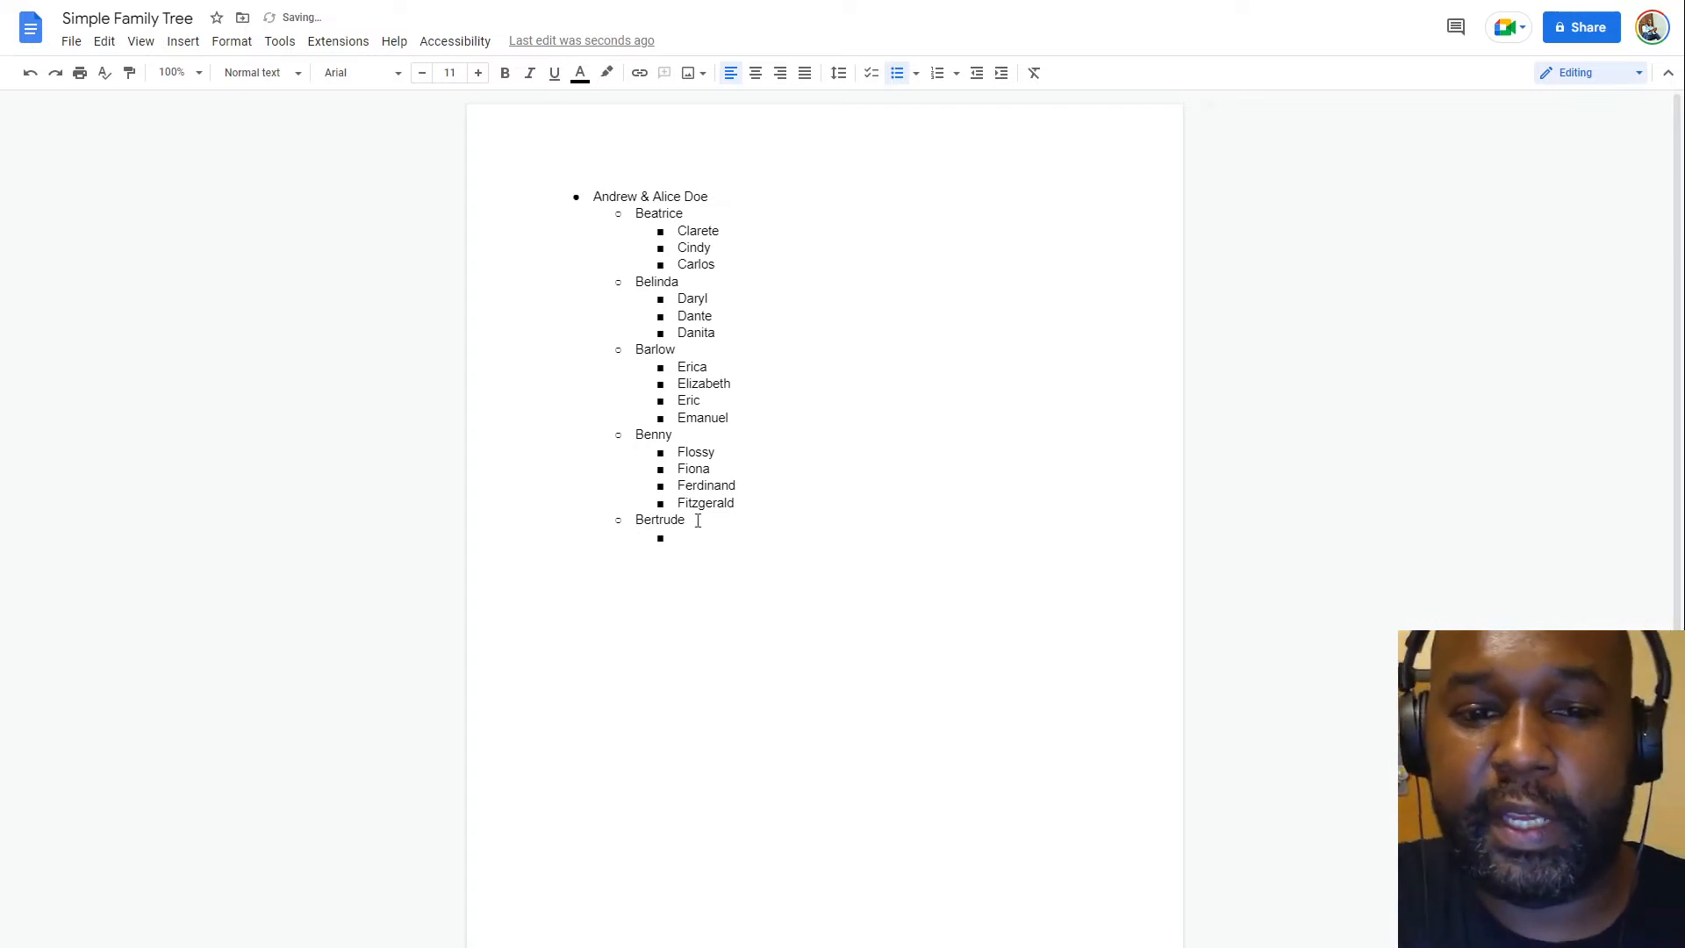
type("George")
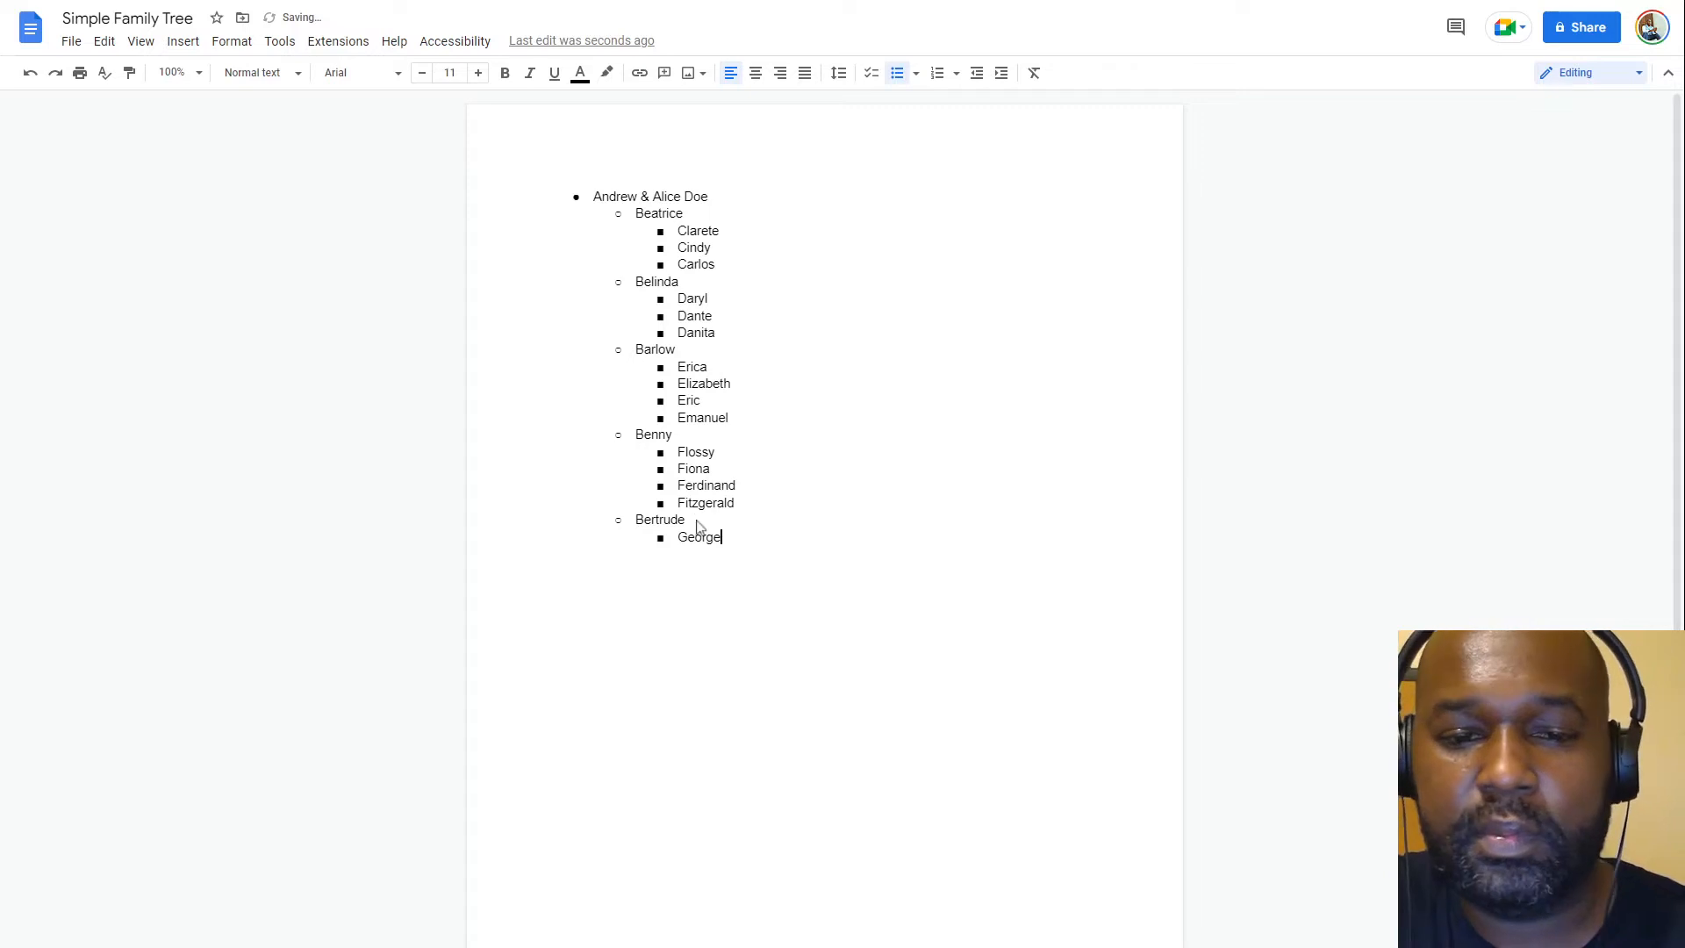
key("Return")
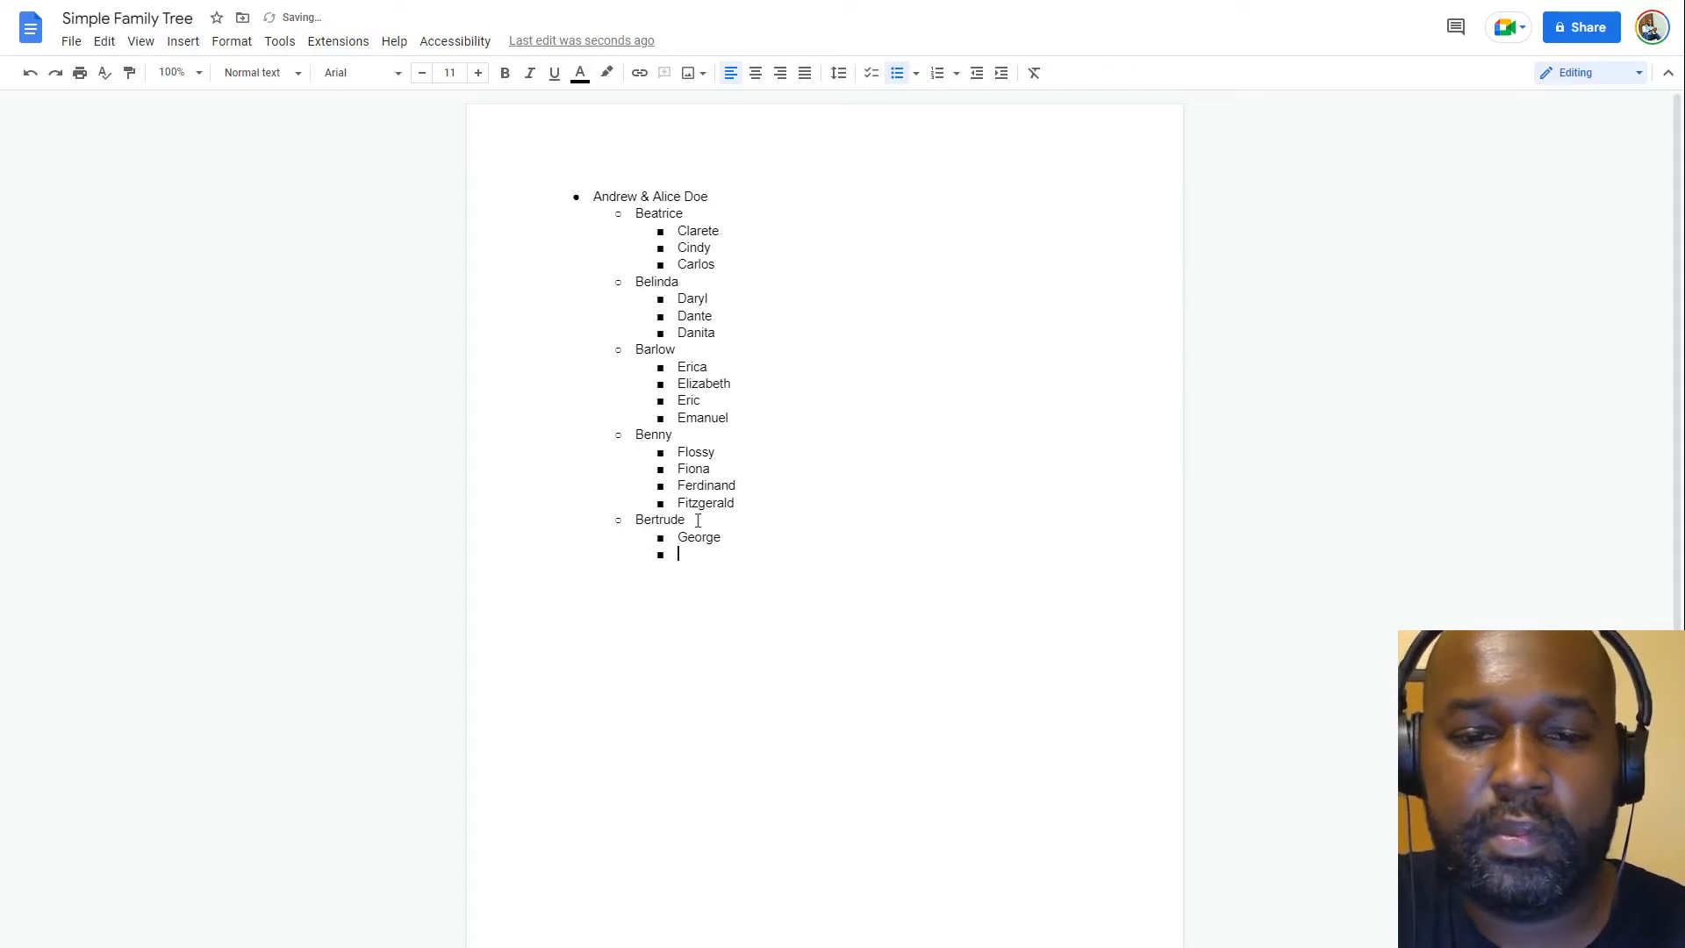
type("Ganise")
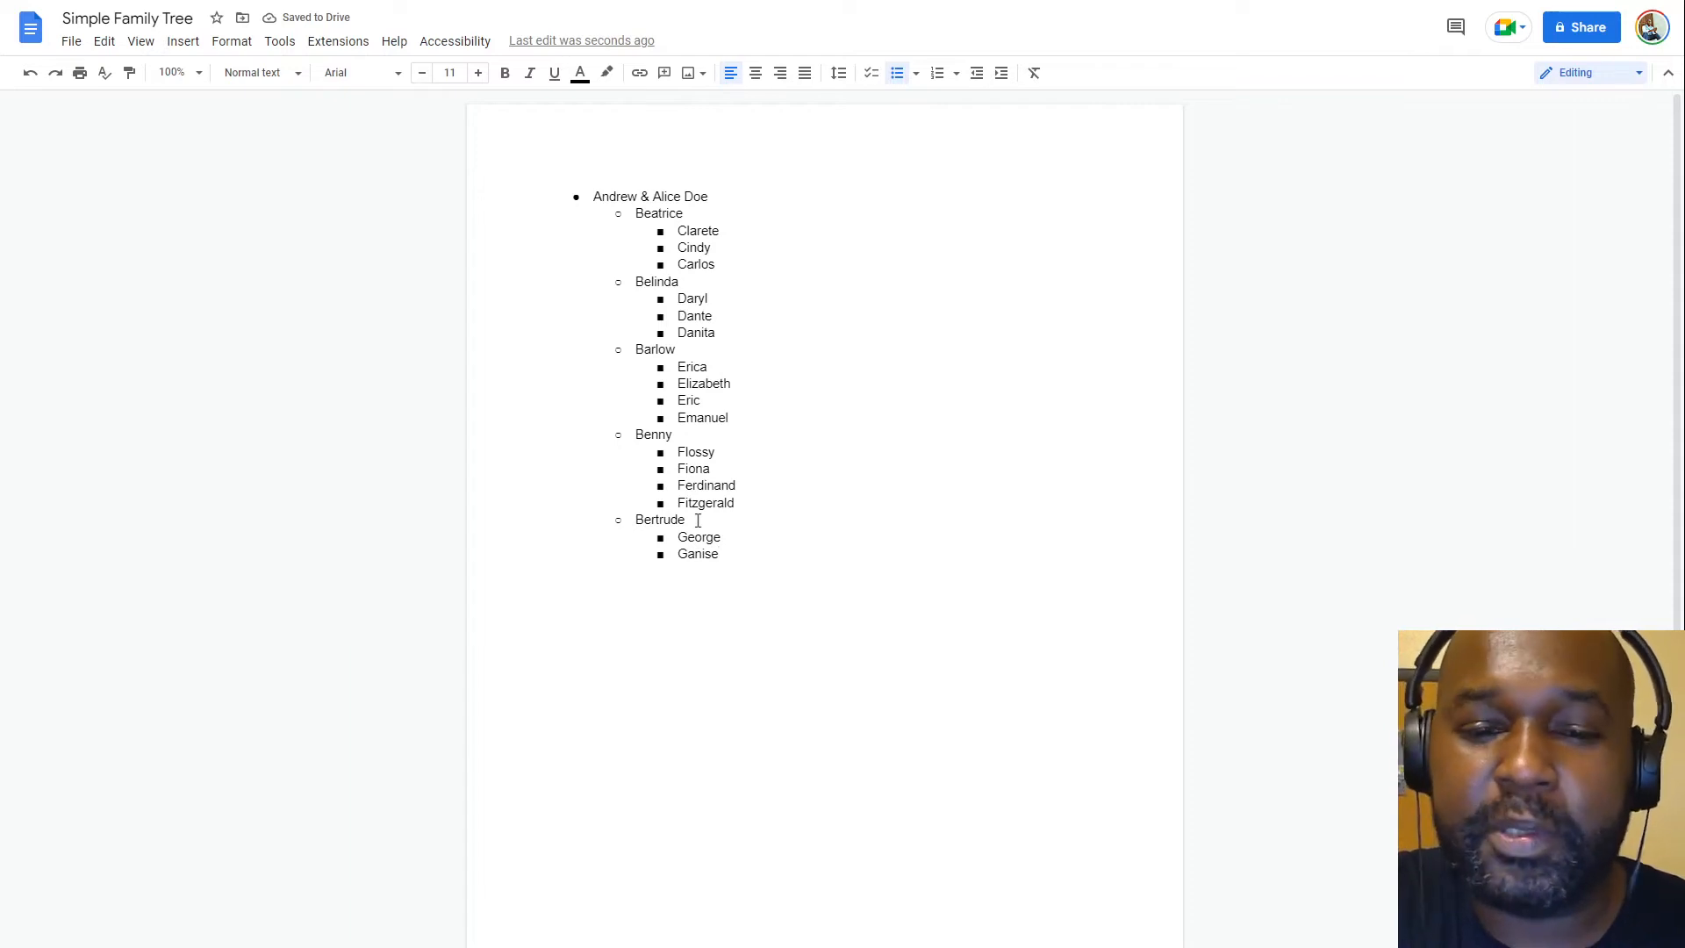
key("Return")
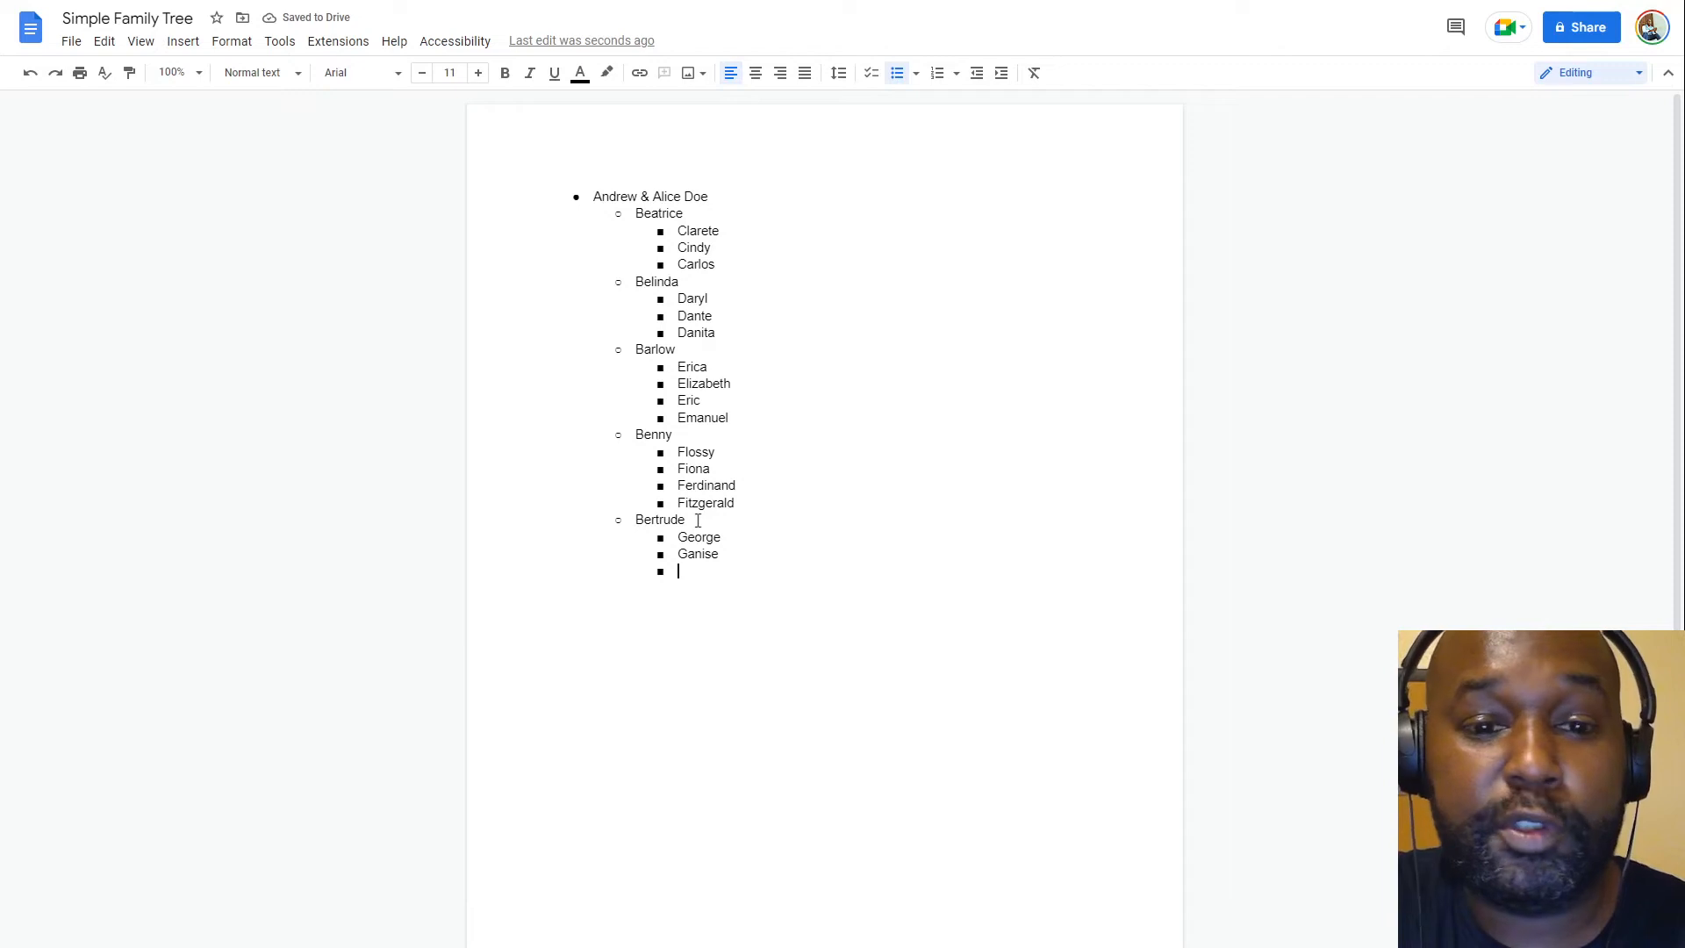
type("Georgette")
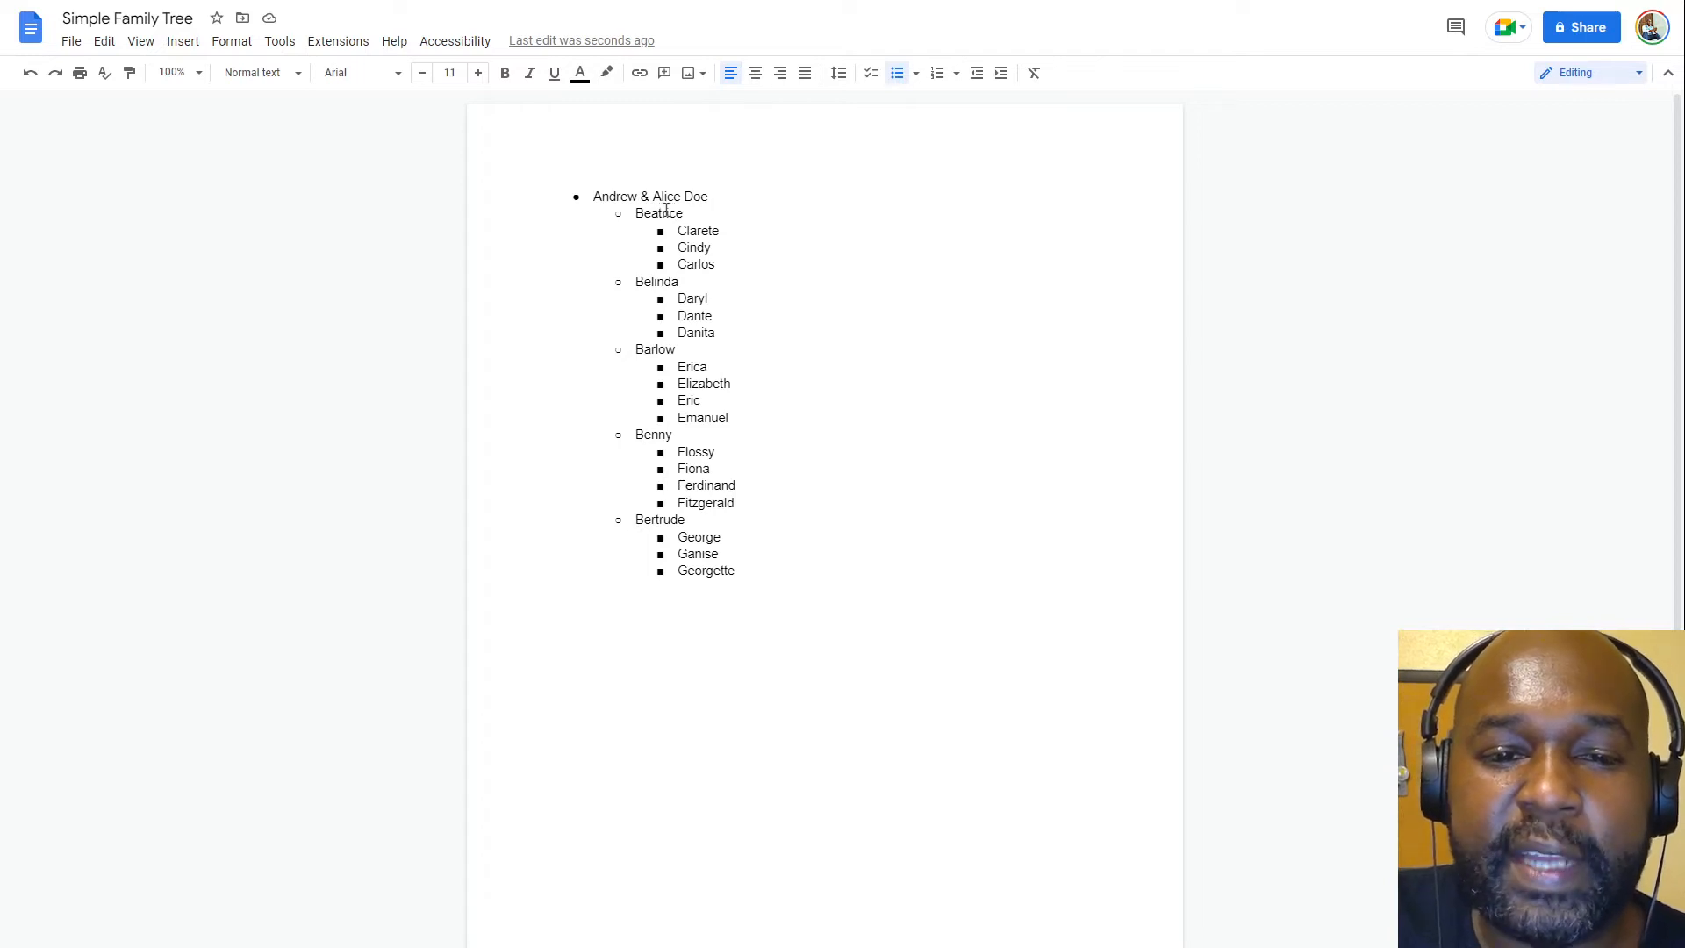
Append "(died 2010)" to the first child's name and "(died 1998)" to the couple's line at the head of the list
left_click(734, 196)
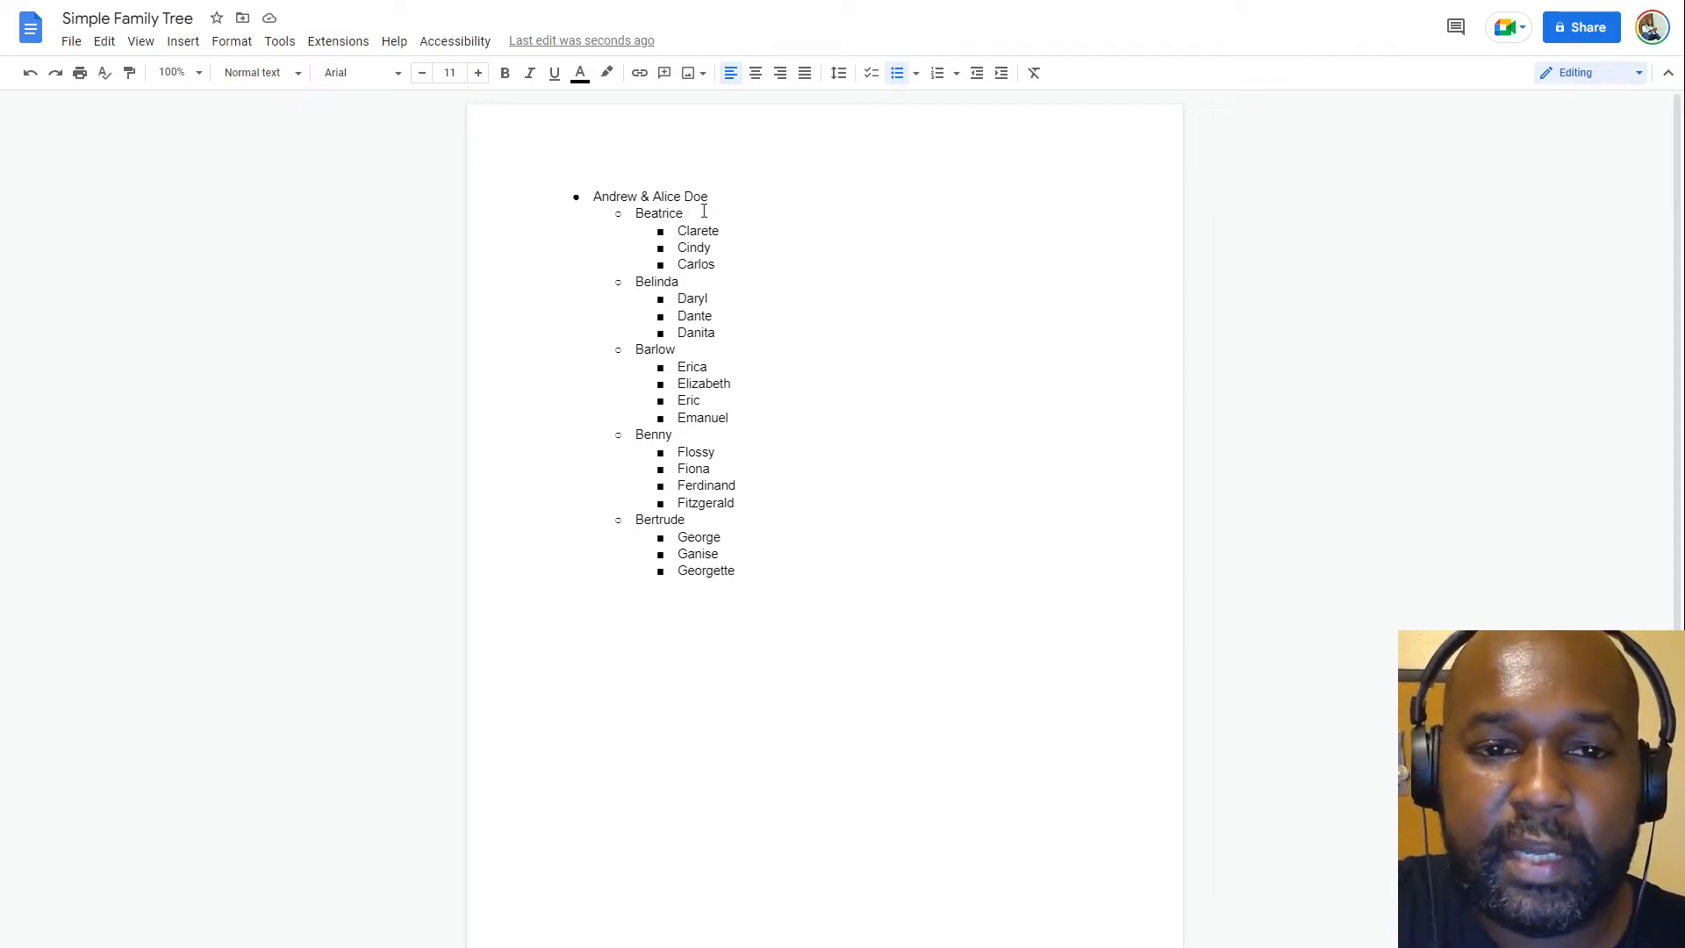
type("(died ")
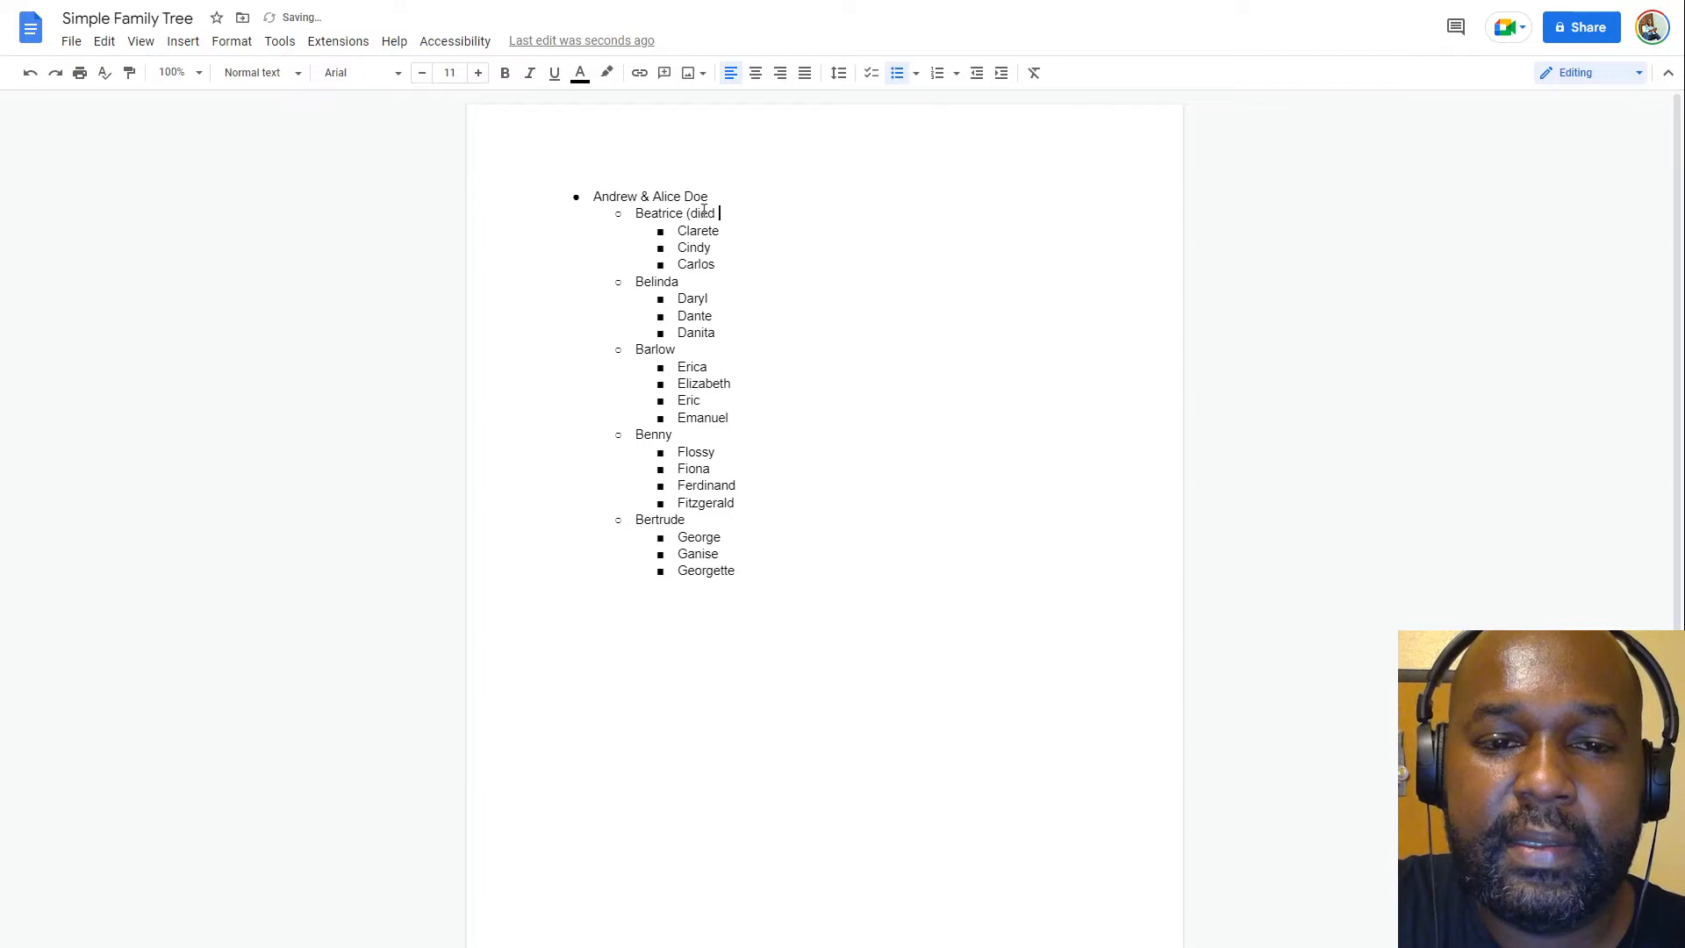
type("2010)")
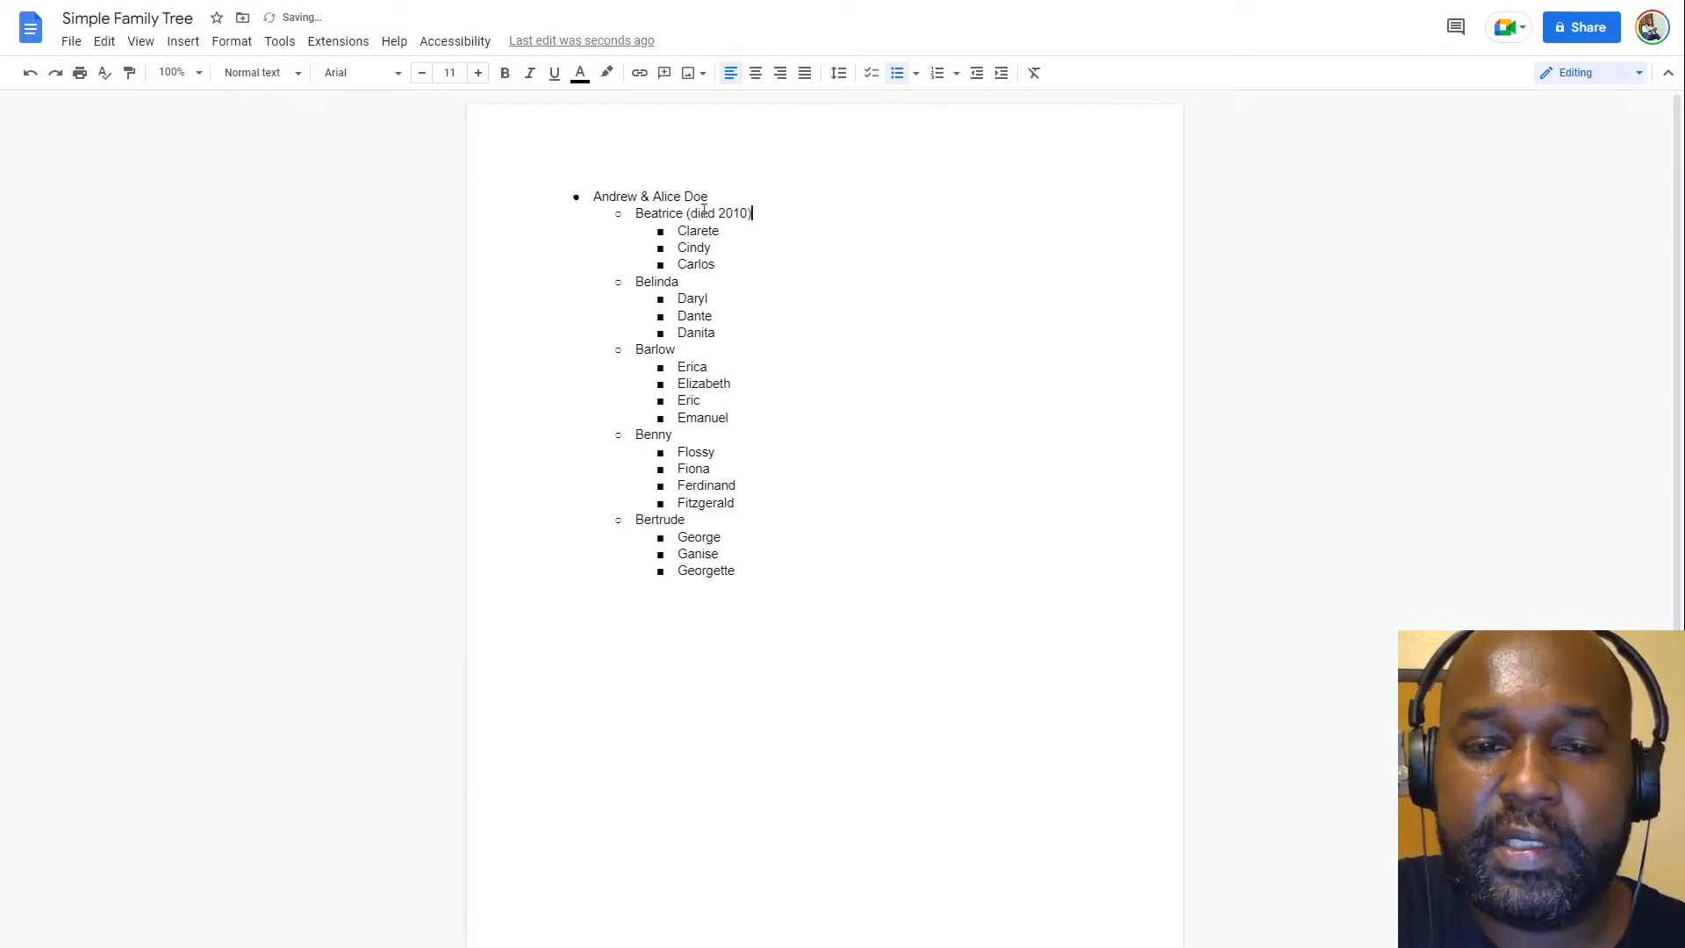
left_click(723, 194)
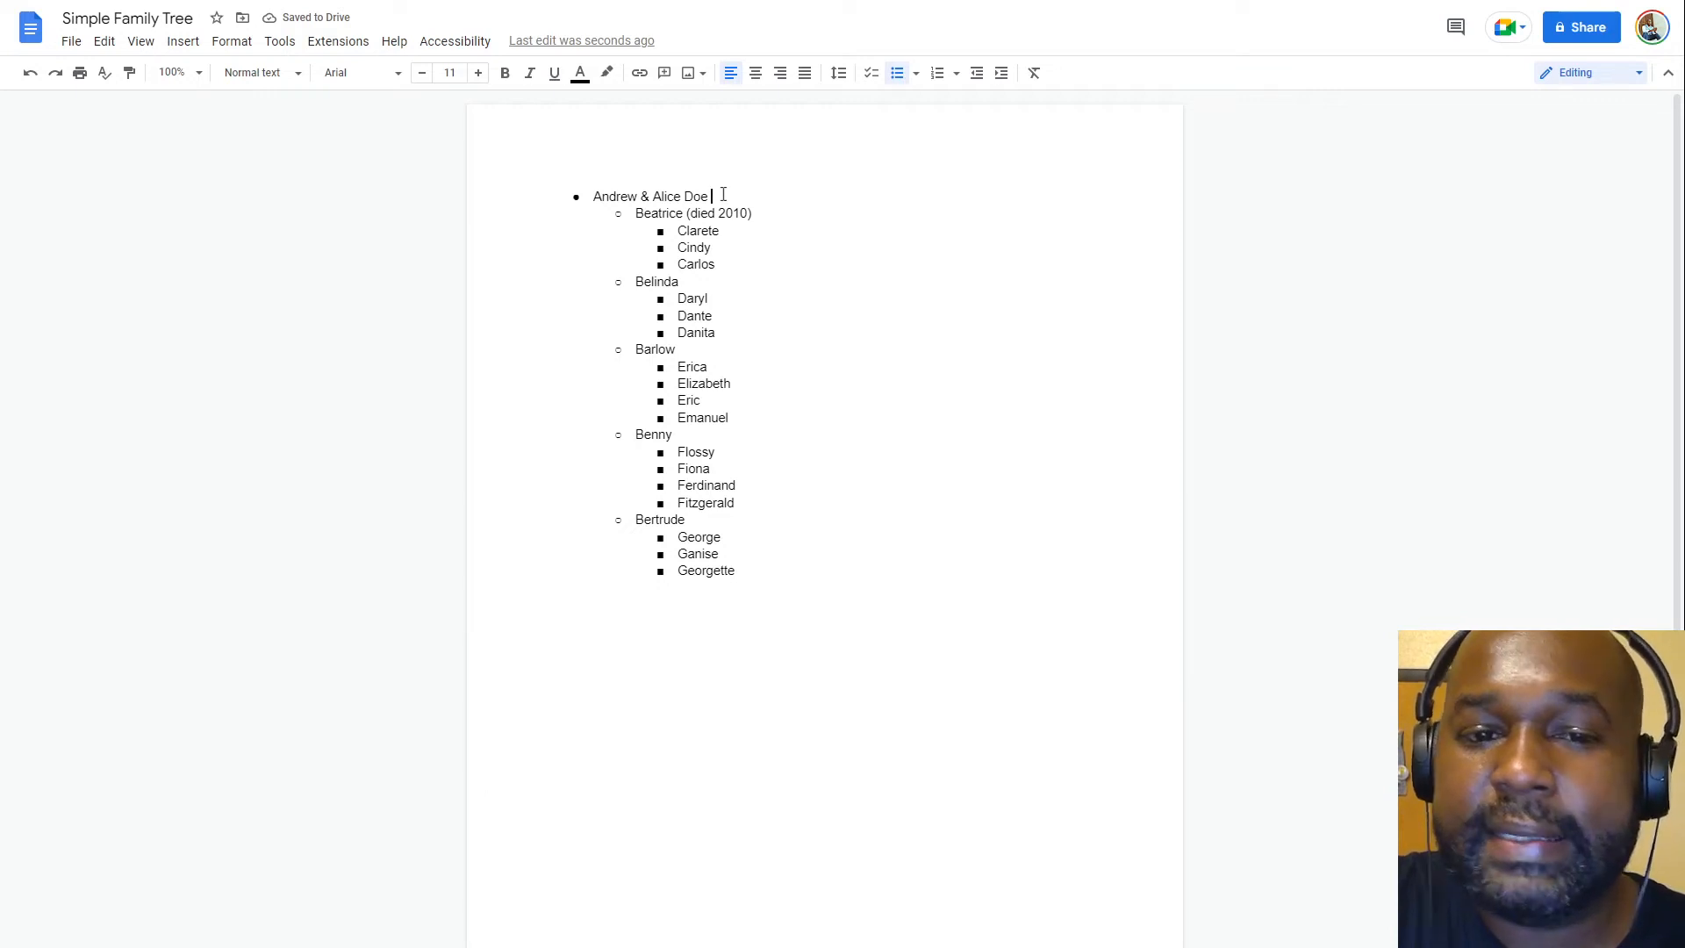
type("(di")
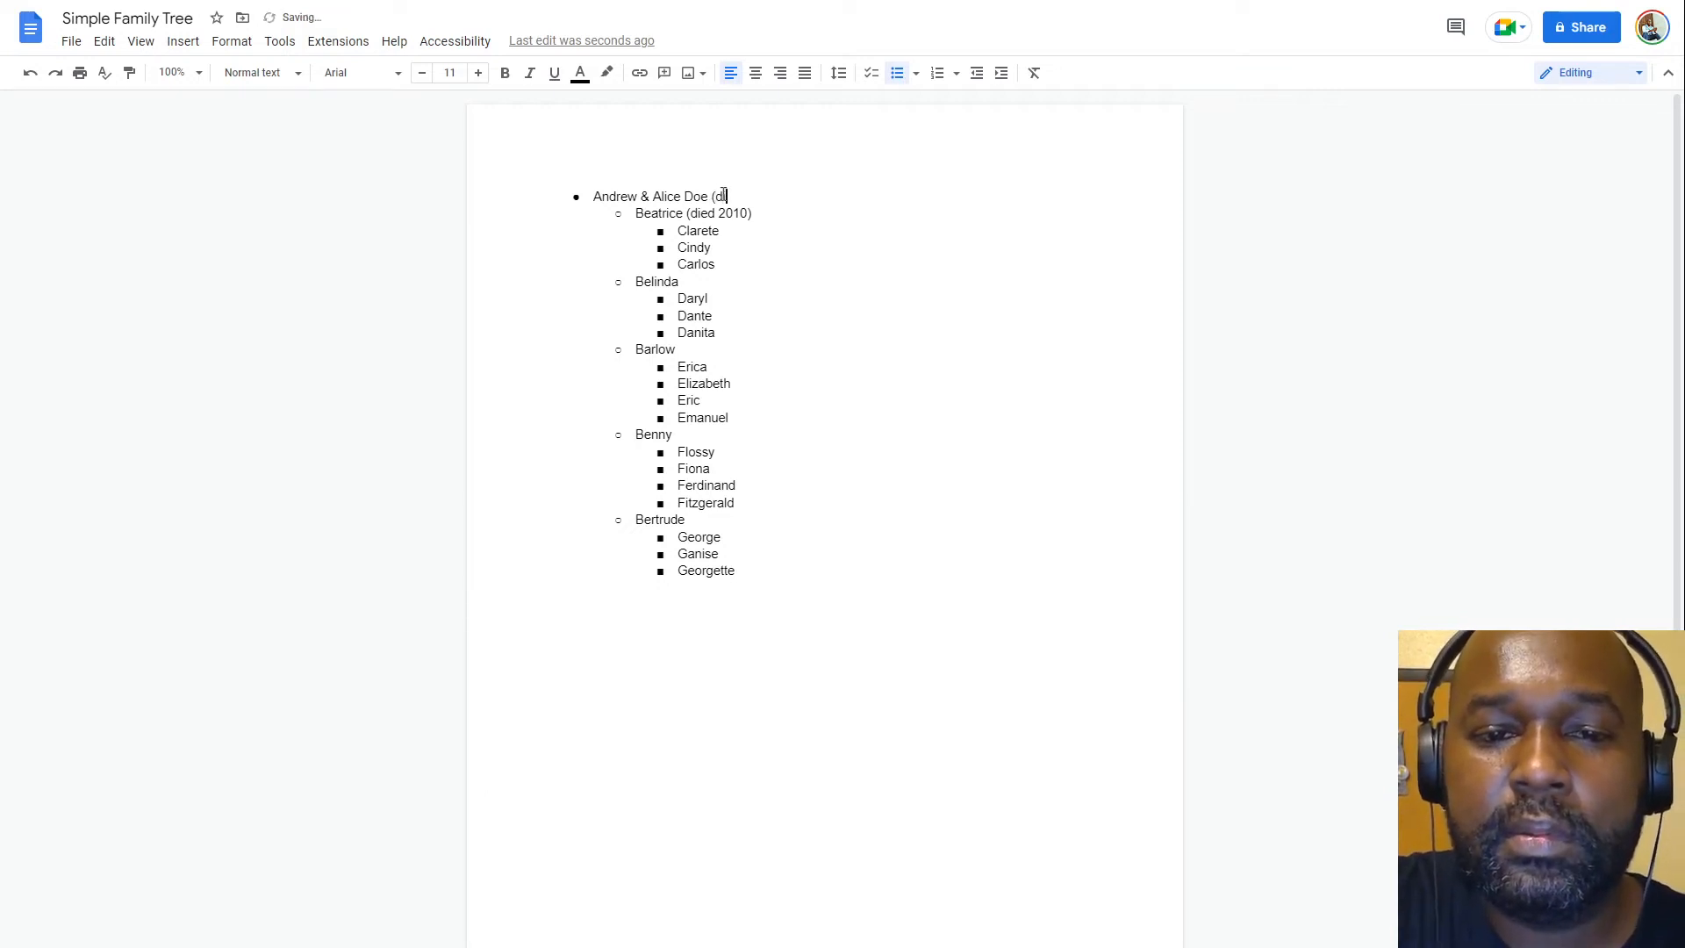
type("ed 1998)")
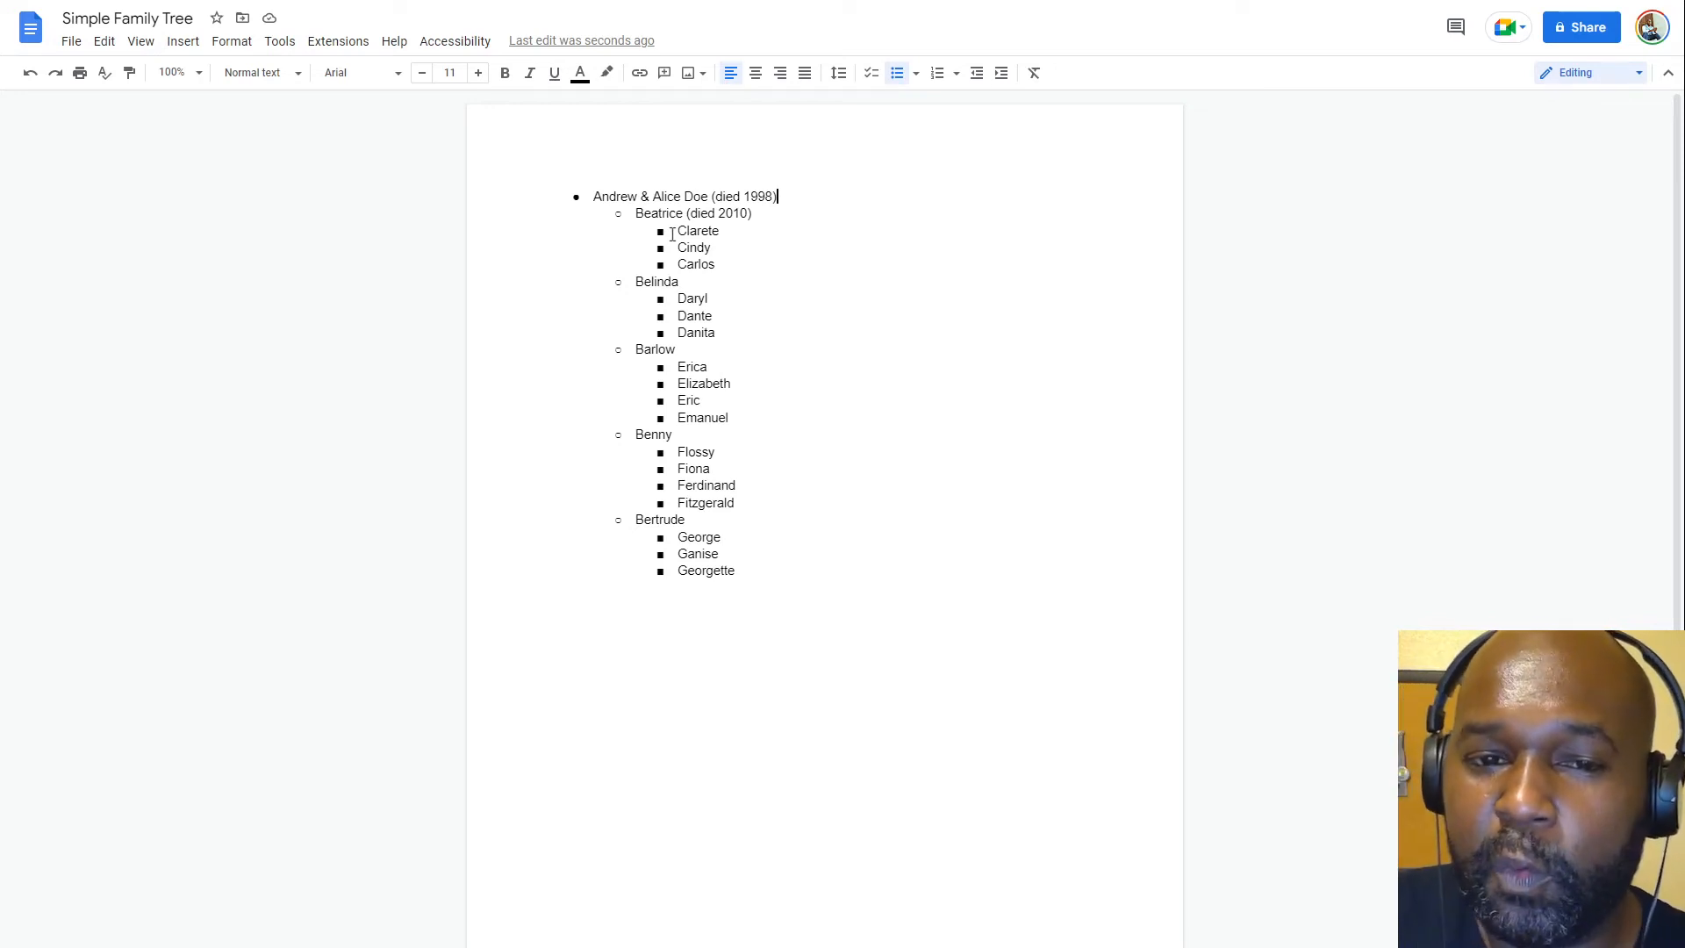
Add three great-grandchildren's first names as fourth-level bullets beneath the first child's first grandchild entry
left_click(740, 231)
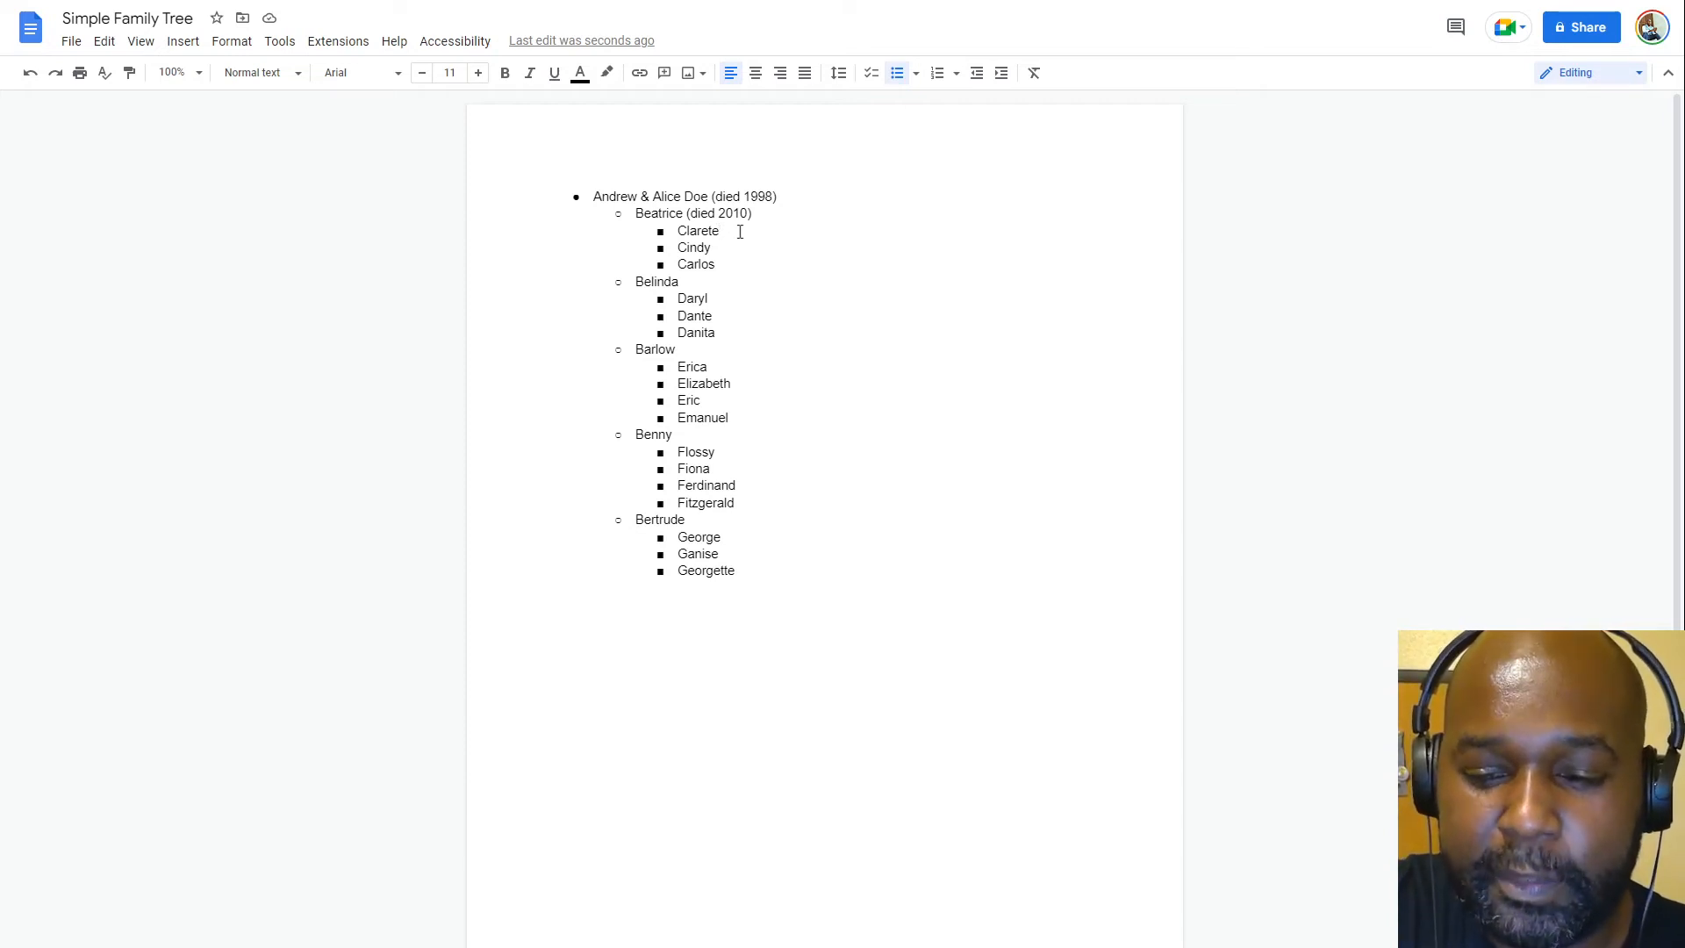
key("Return")
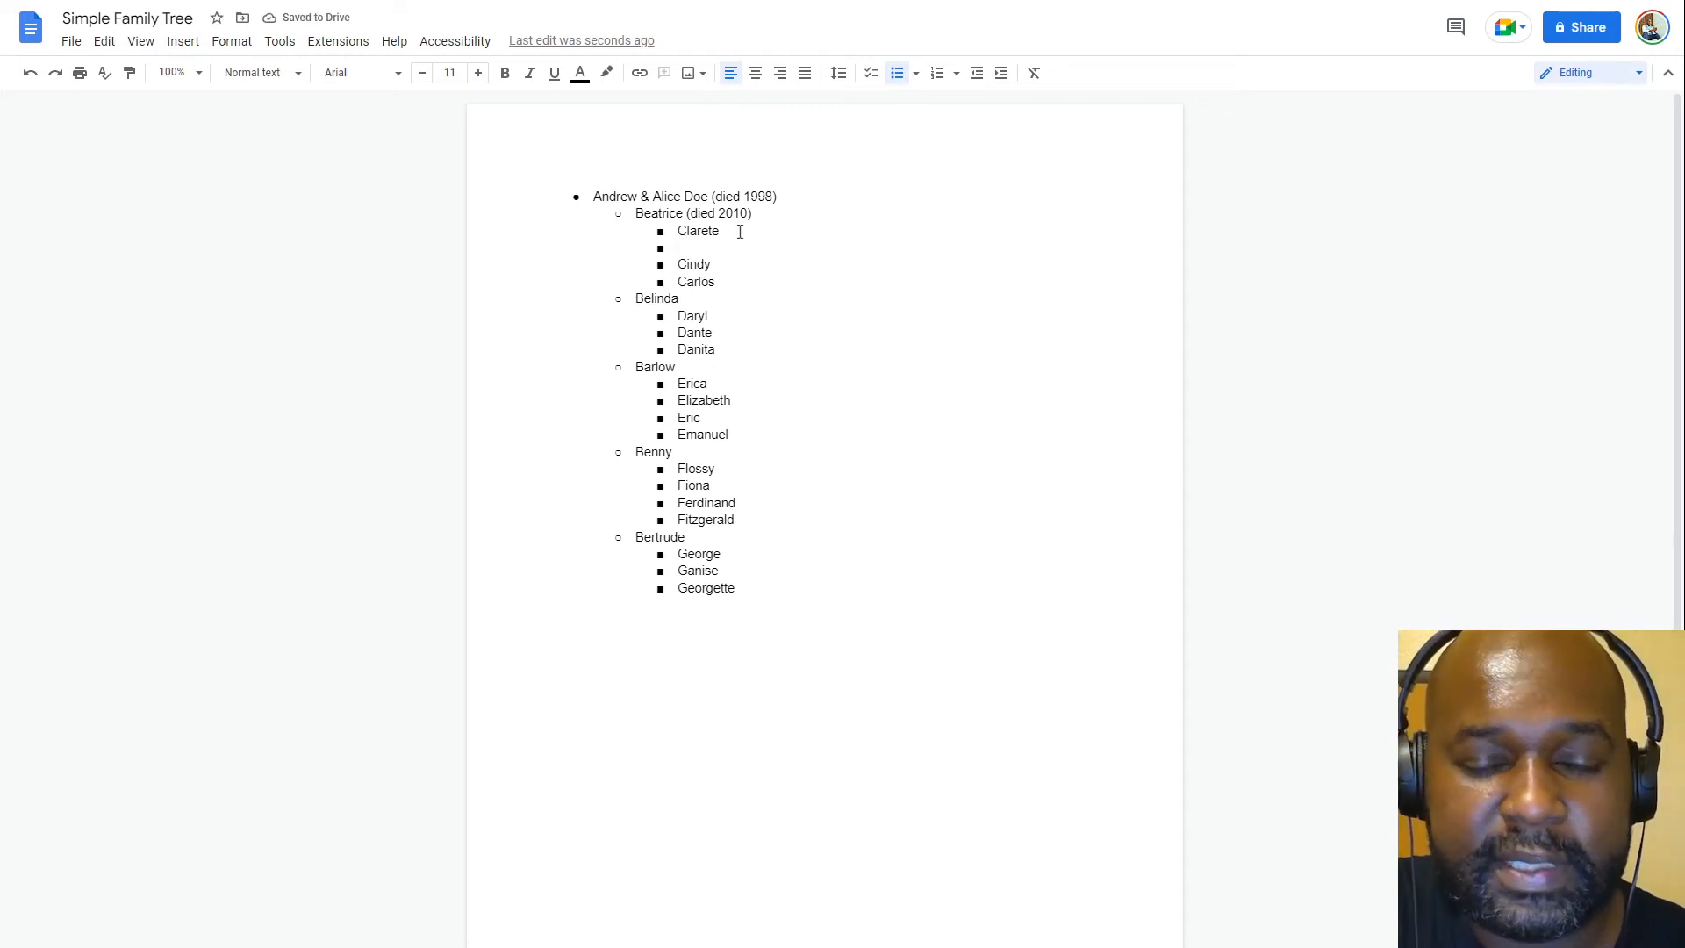
key("Tab")
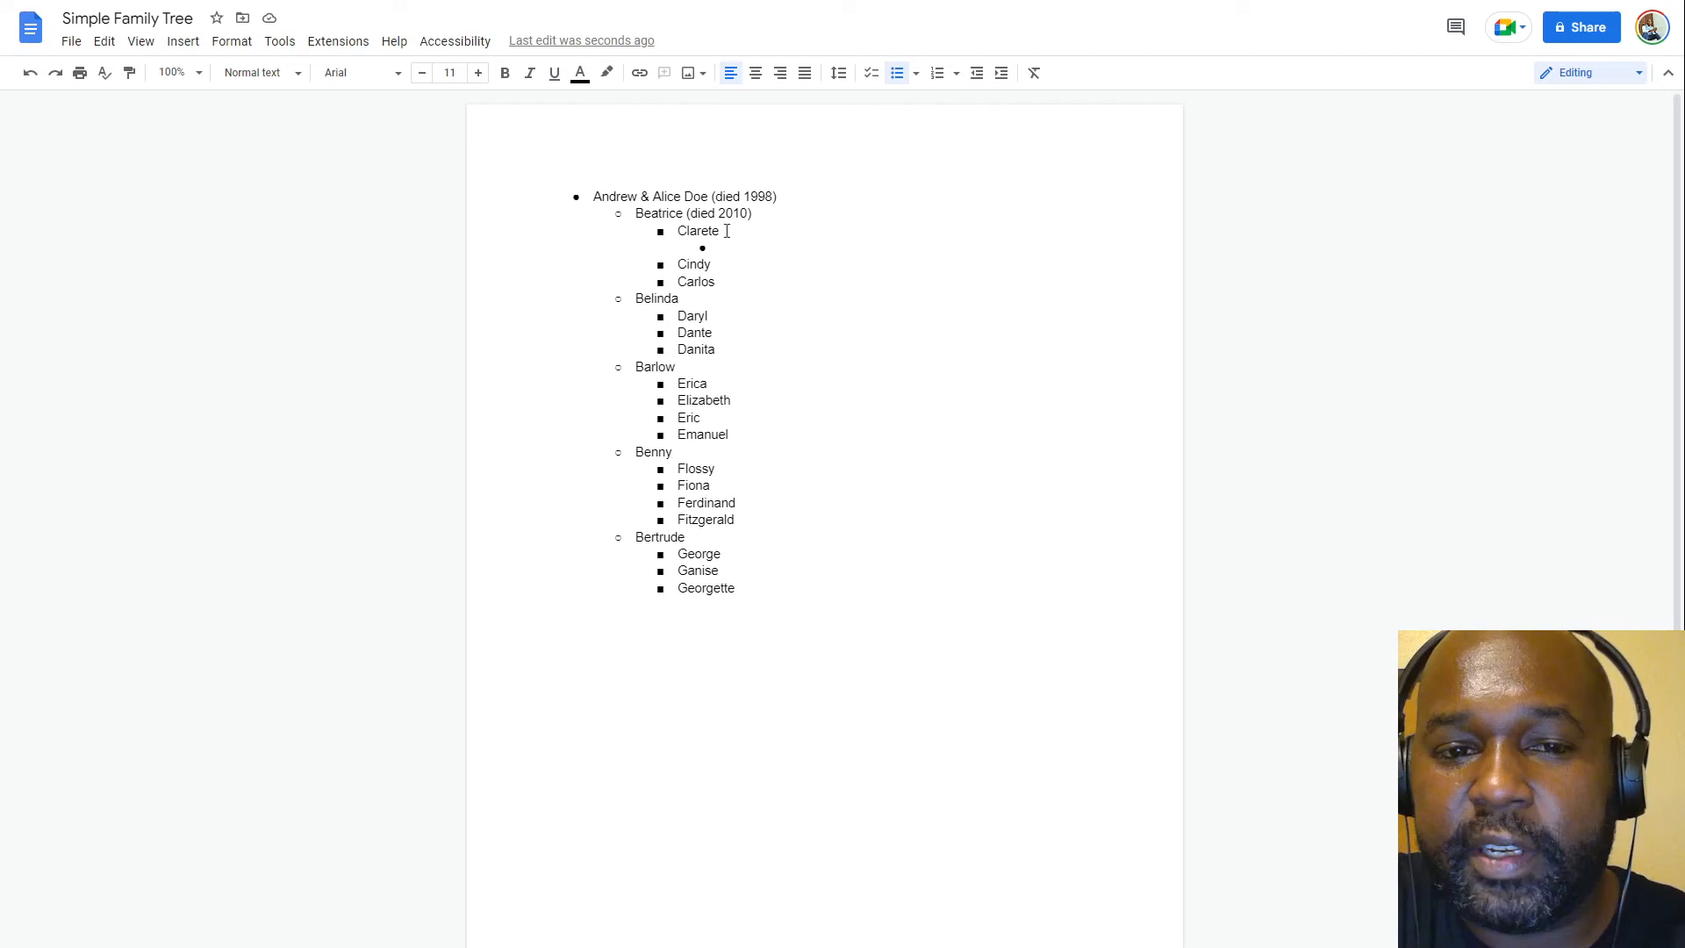
type("Henrietta")
key("Return")
type("Henry")
key("Return")
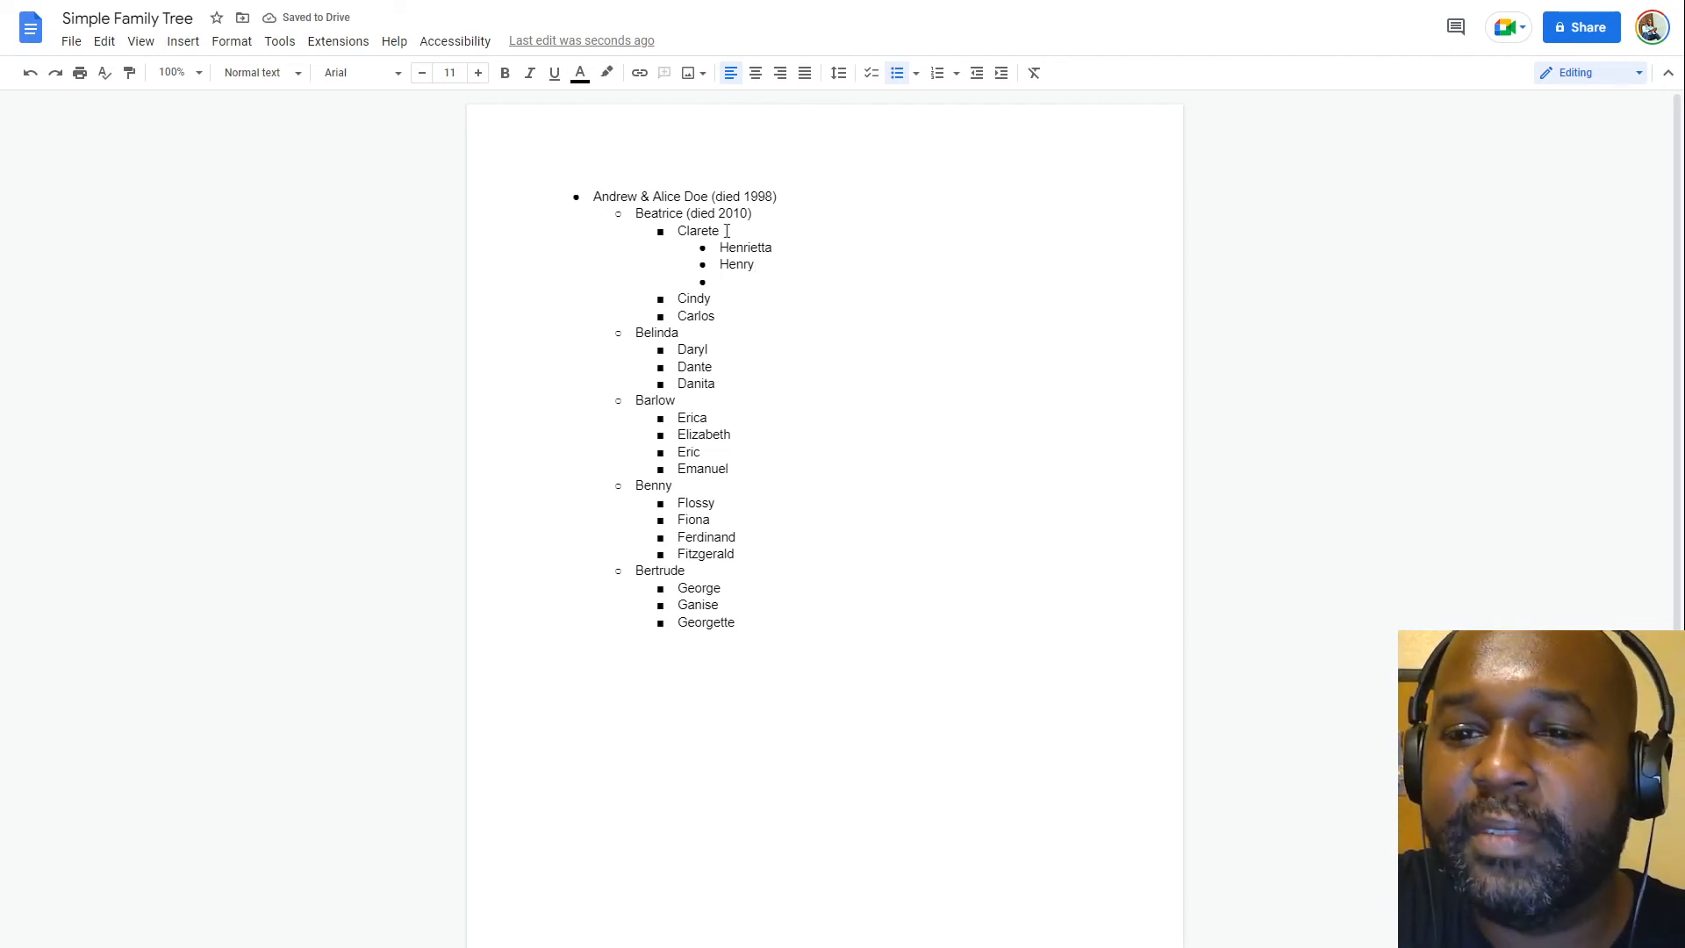
type("Harold")
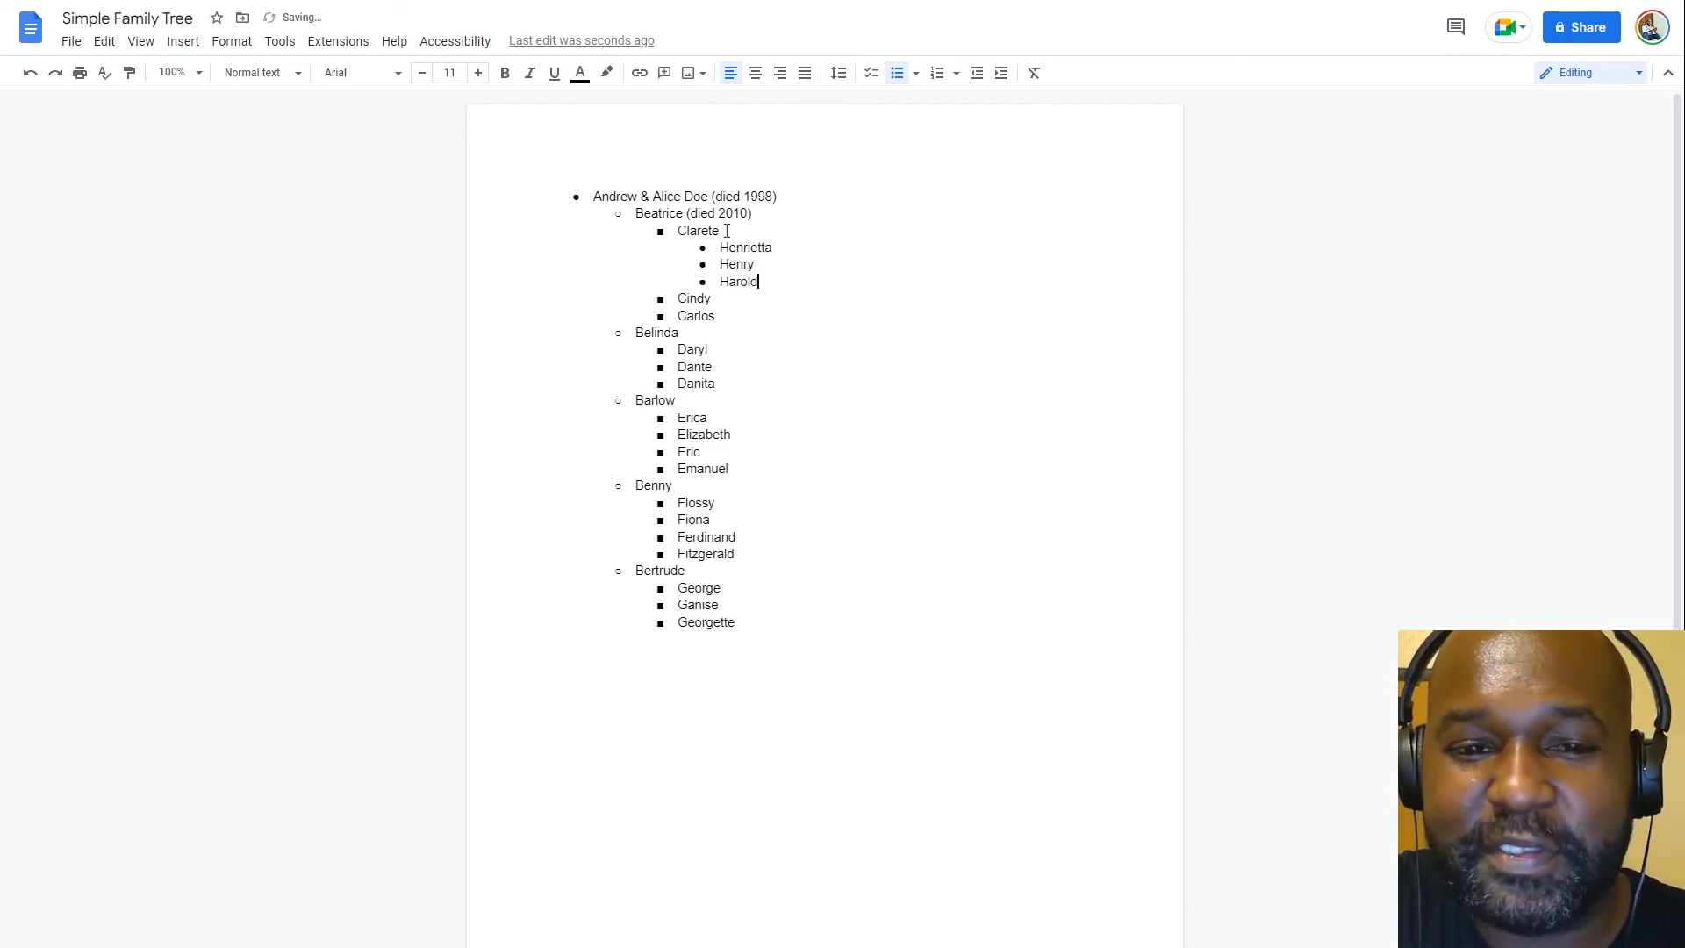
Append "(died 2015)" to the first grandchild's name in the first child's branch
left_click(725, 231)
type("(died 20")
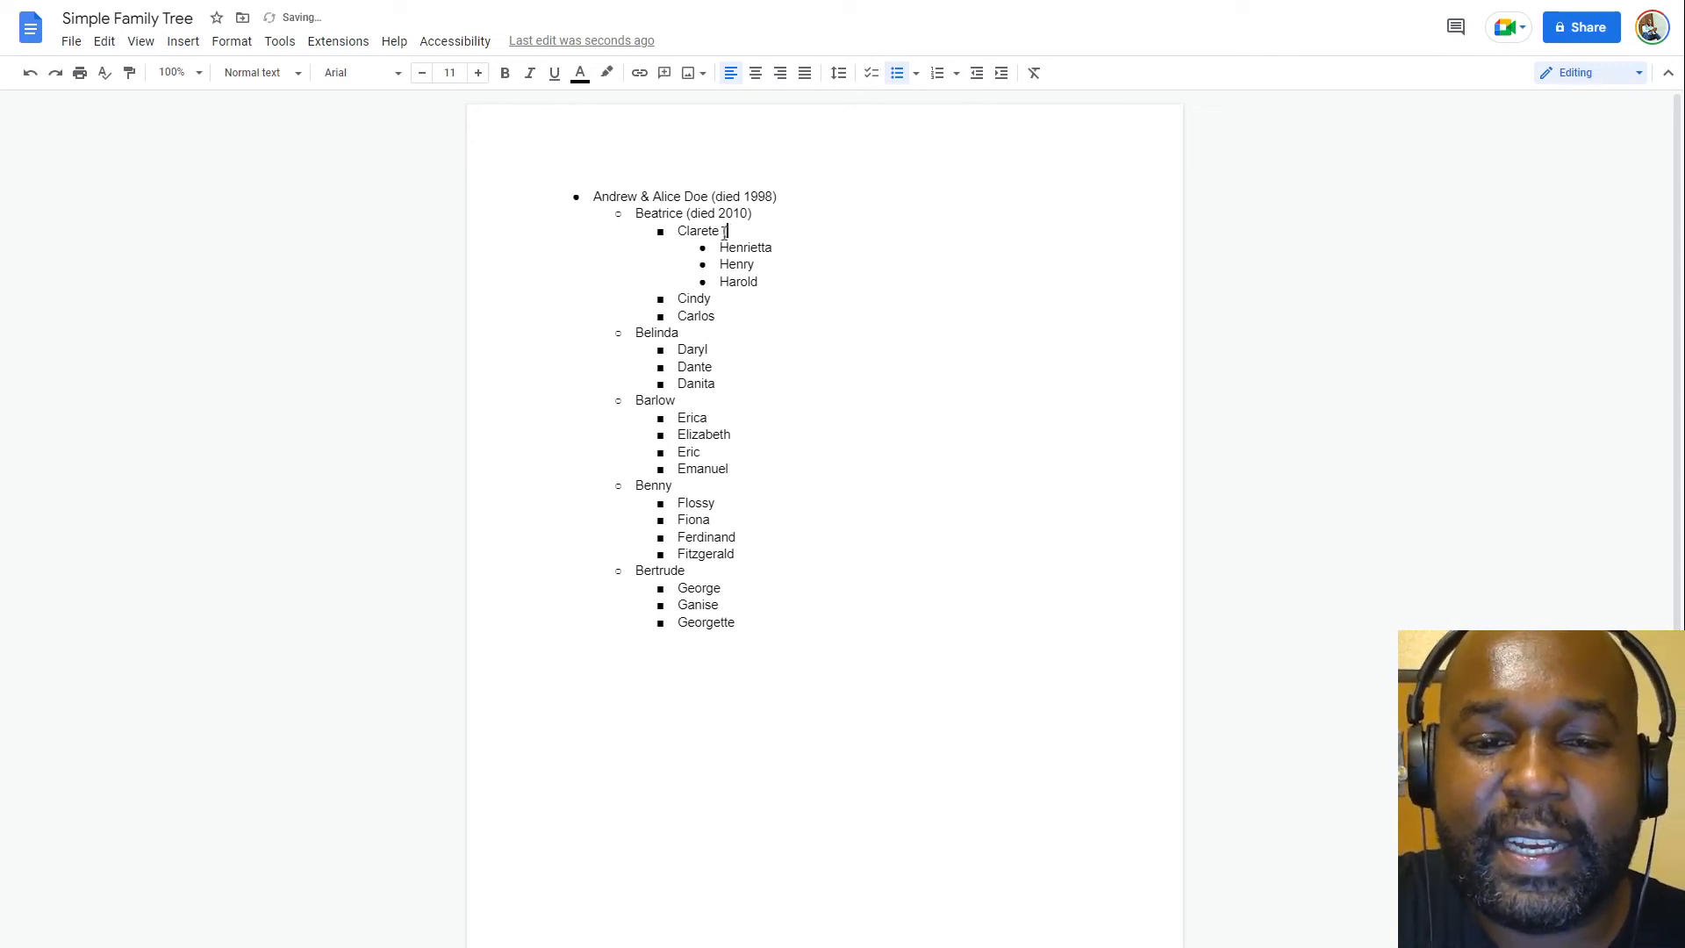
type("15)")
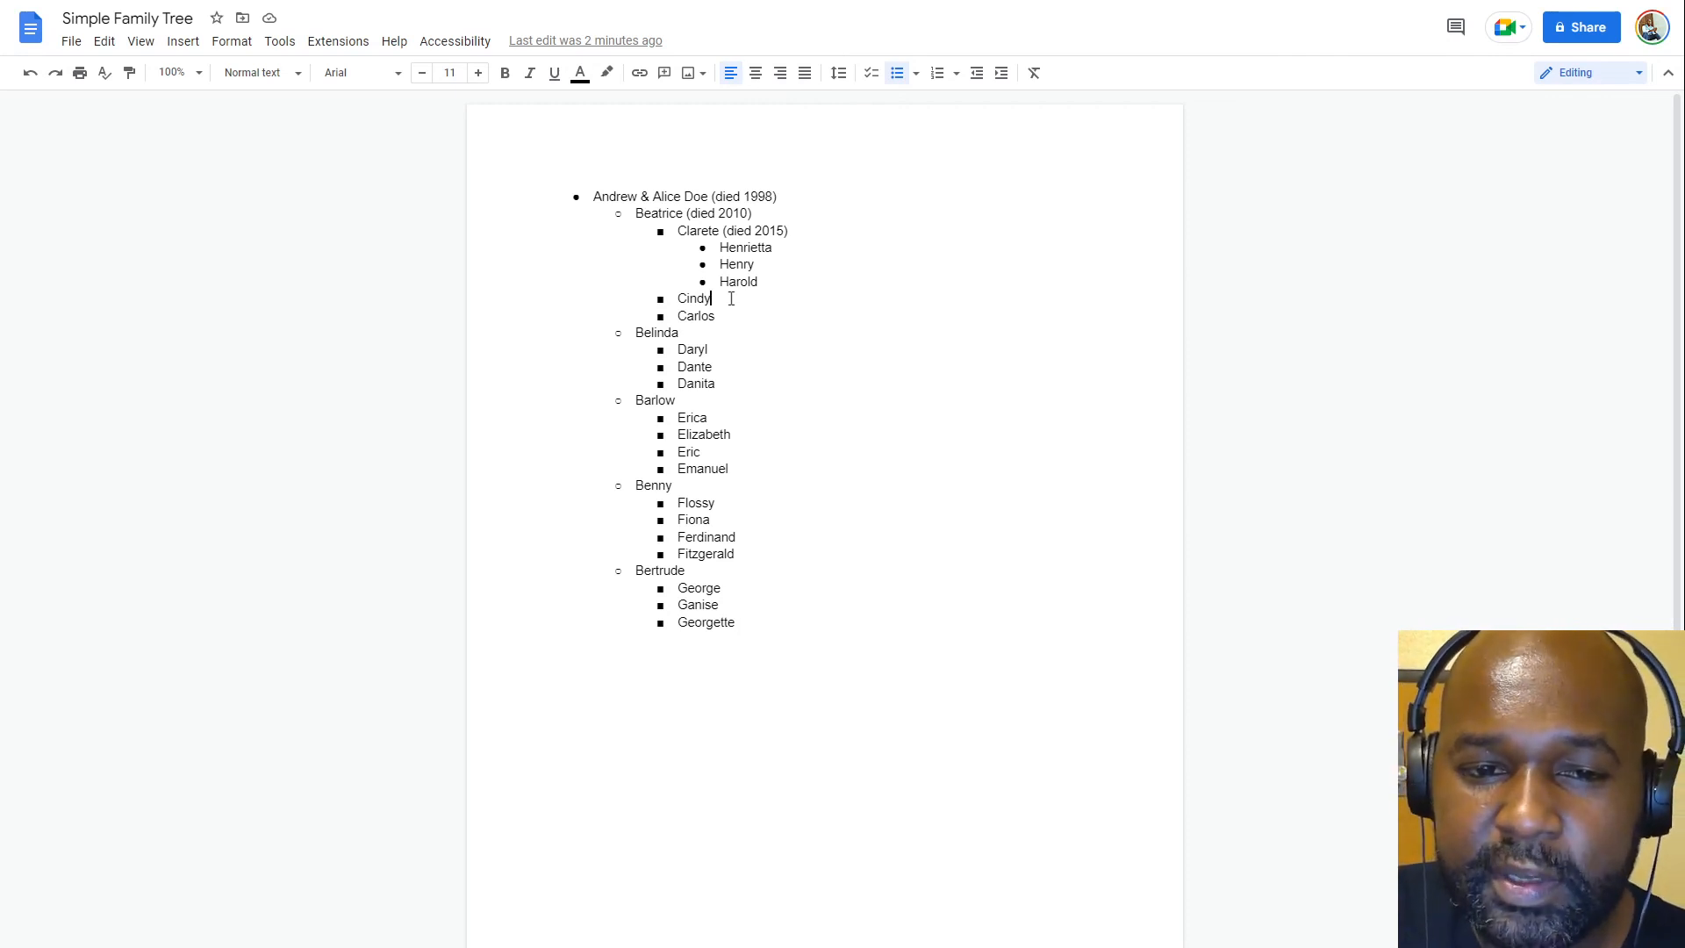
Add three great-grandchildren's first names as fourth-level bullets beneath the second grandchild in the first child's branch
key("Return")
key("Tab")
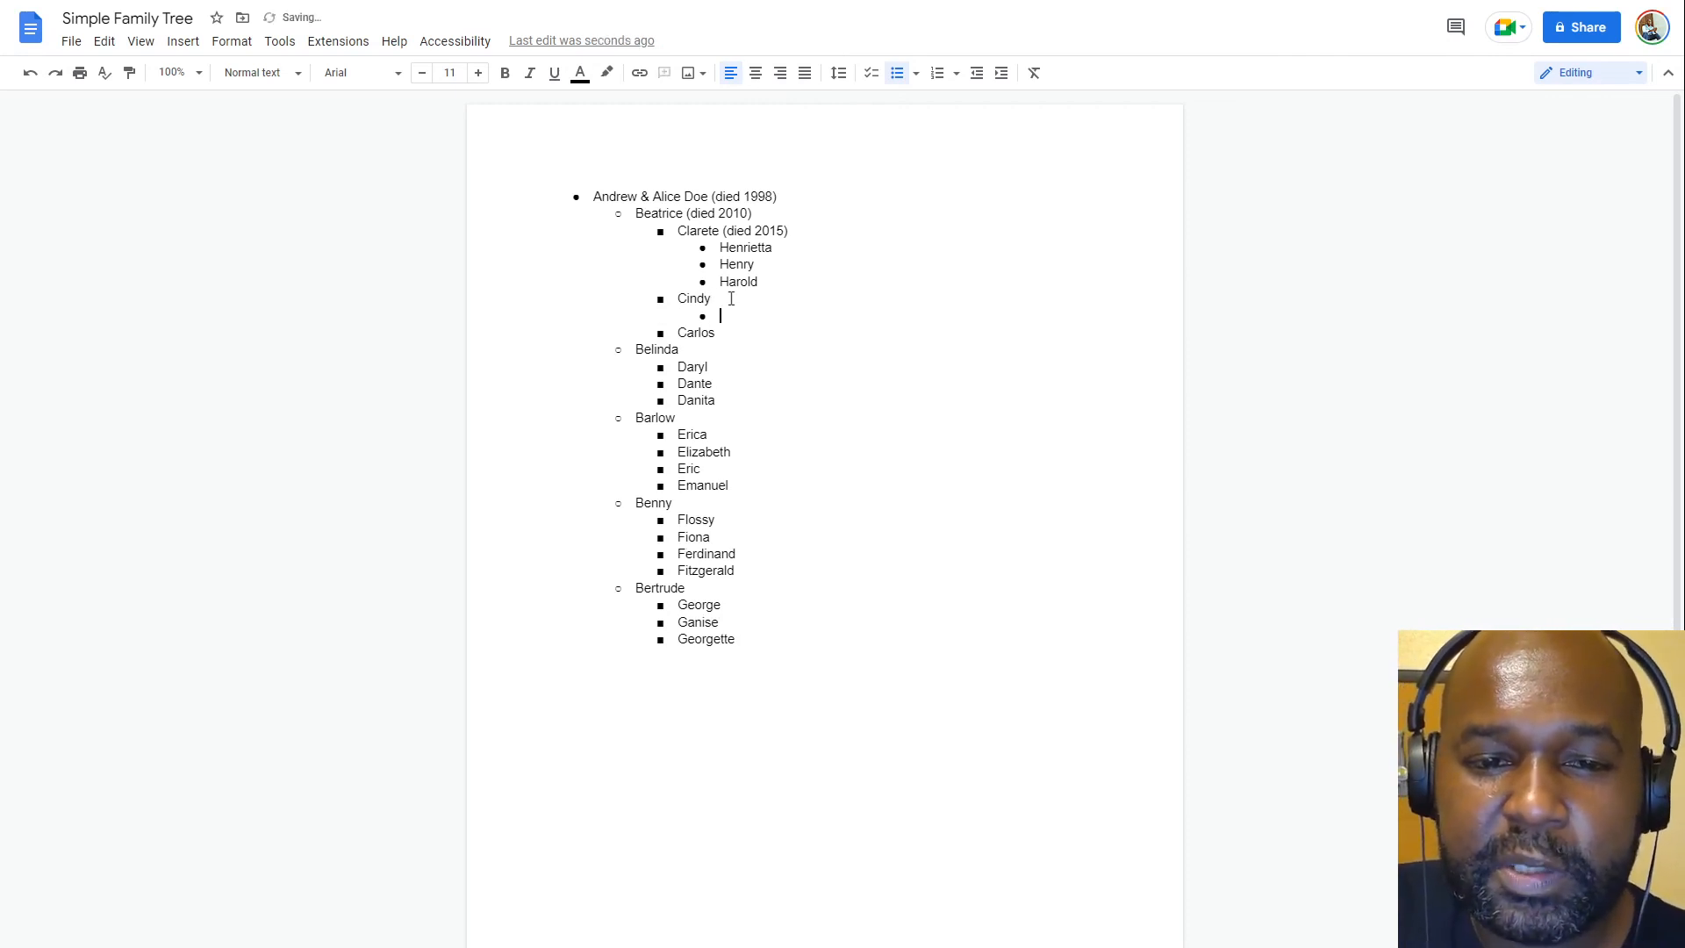
type("Ingrid]")
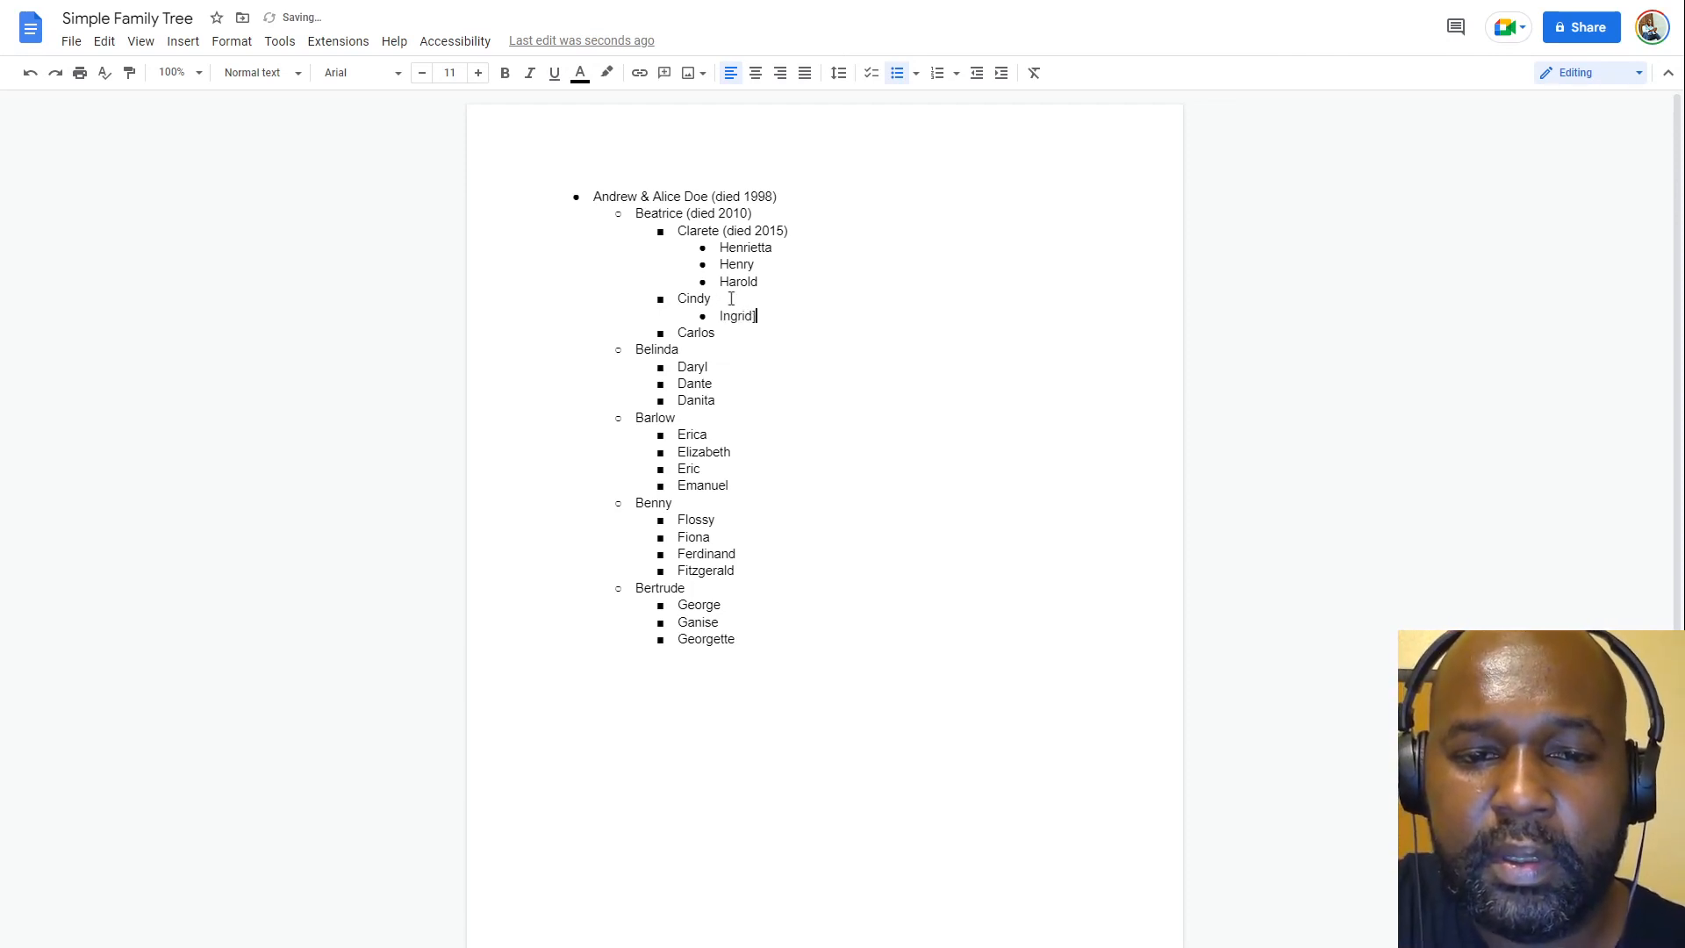
key("Return")
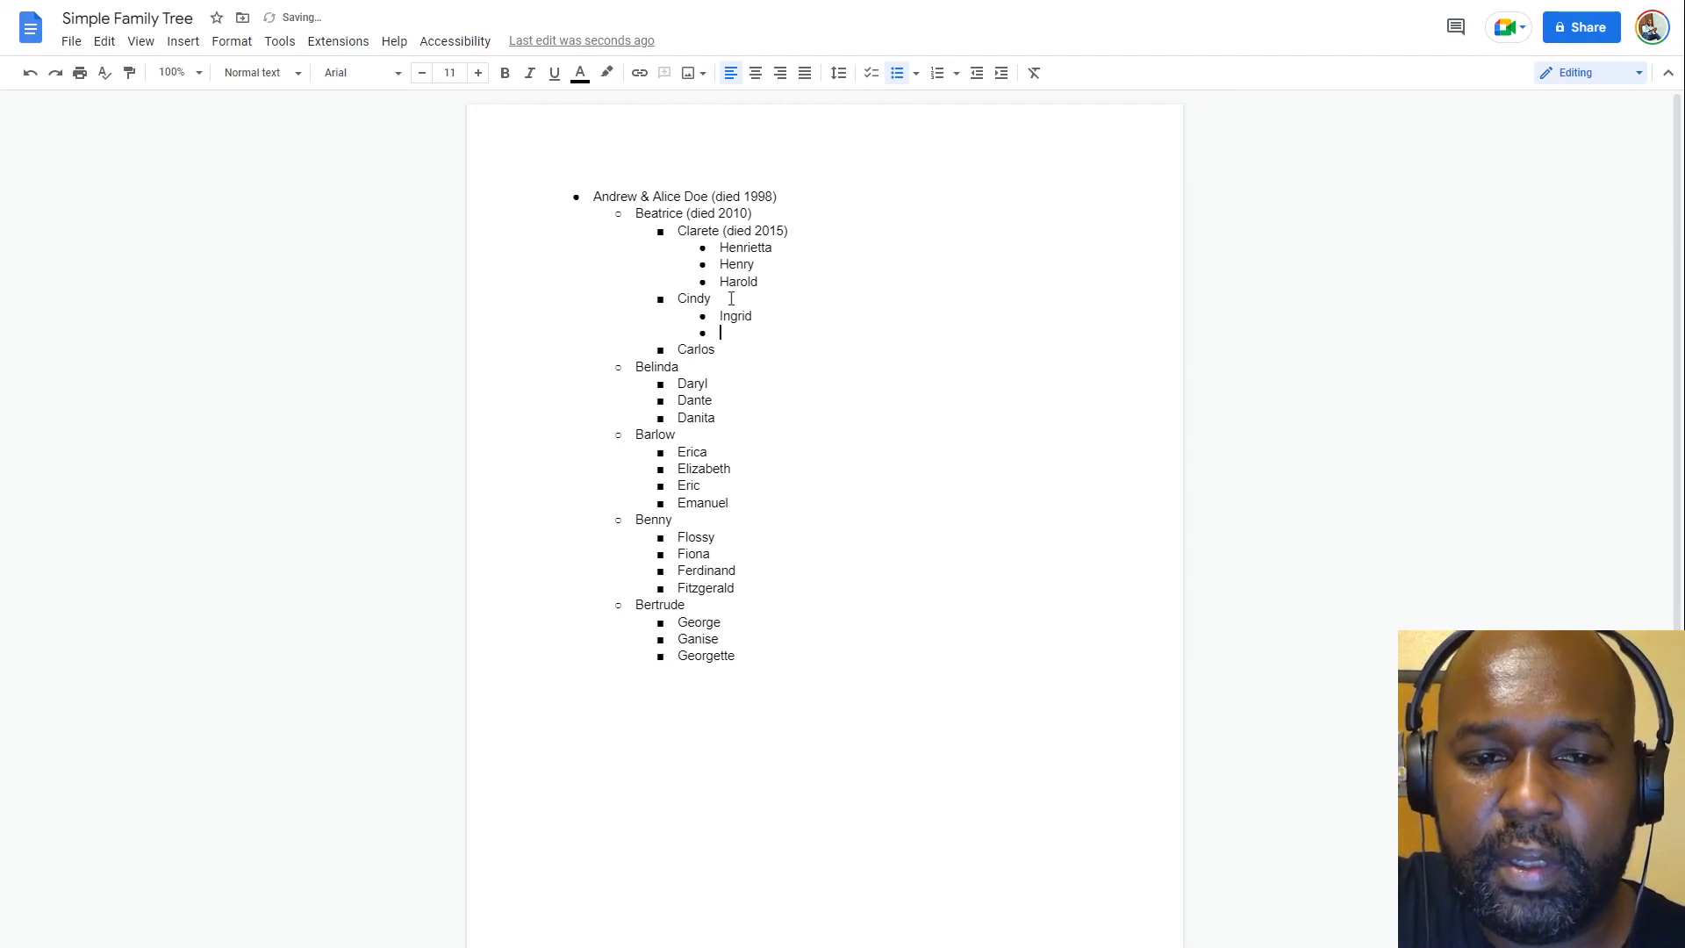
type("Ian")
key("Return")
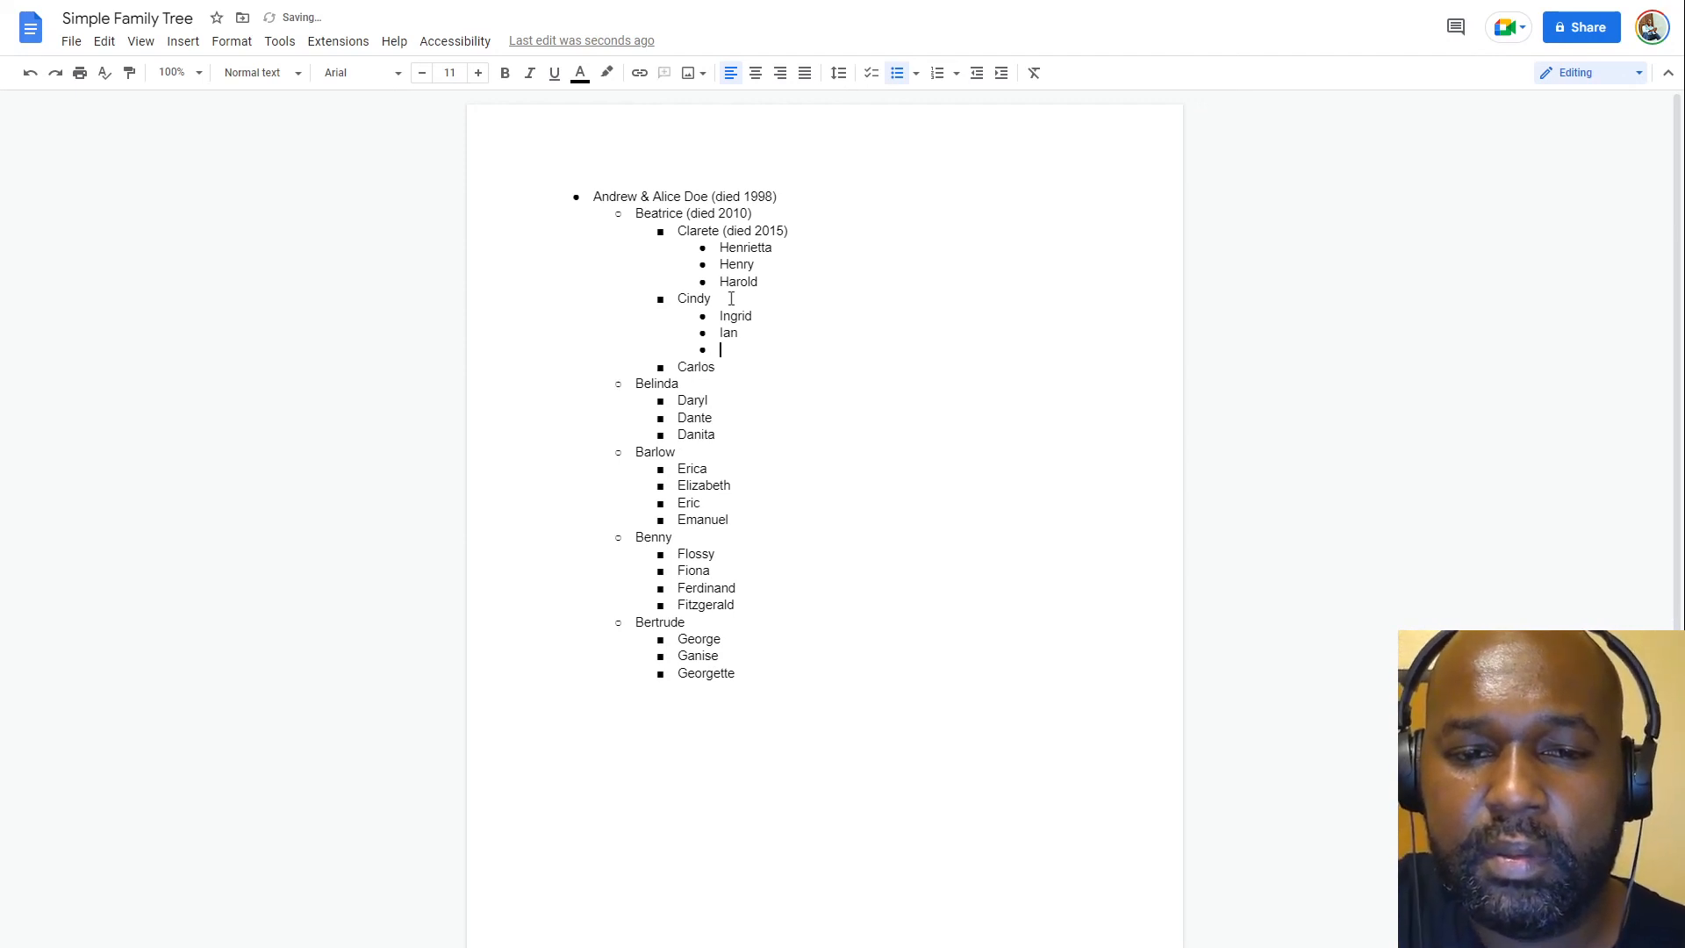
type("Ira")
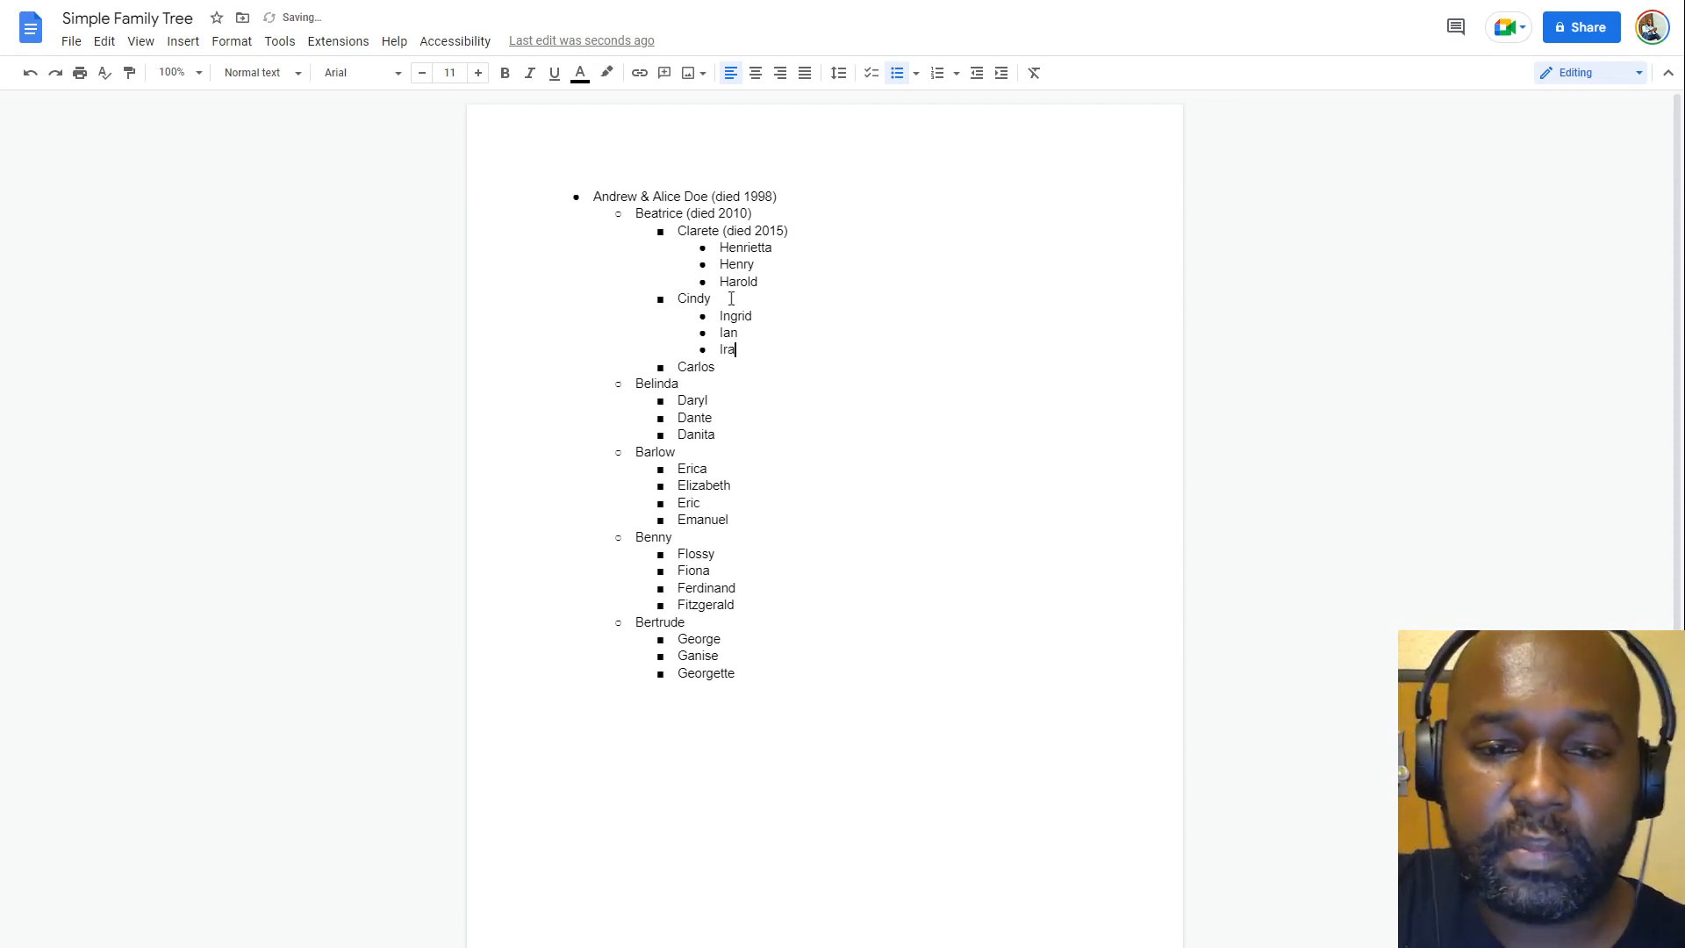